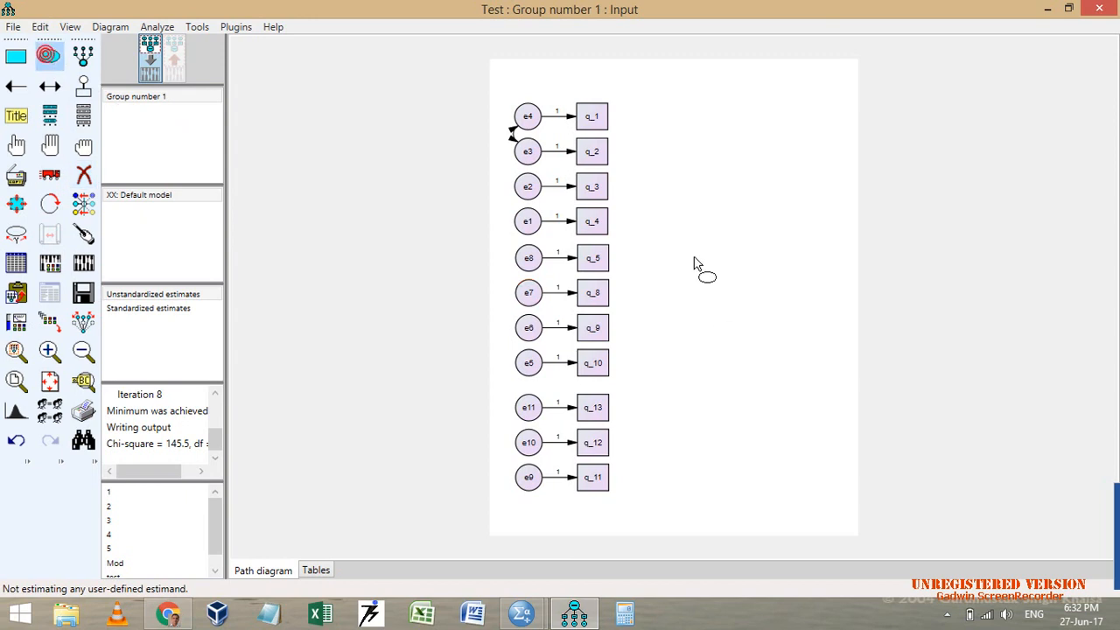
Step: Draw a latent variable beside the q_ items and link it to all of them with the Common Latent Factor Connector
{"action": "mouse_move", "coordinate": [767, 258]}
{"action": "left_mouse_down"}
{"action": "mouse_move", "coordinate": [823, 340]}
{"action": "mouse_move", "coordinate": [838, 333]}
{"action": "left_mouse_up"}
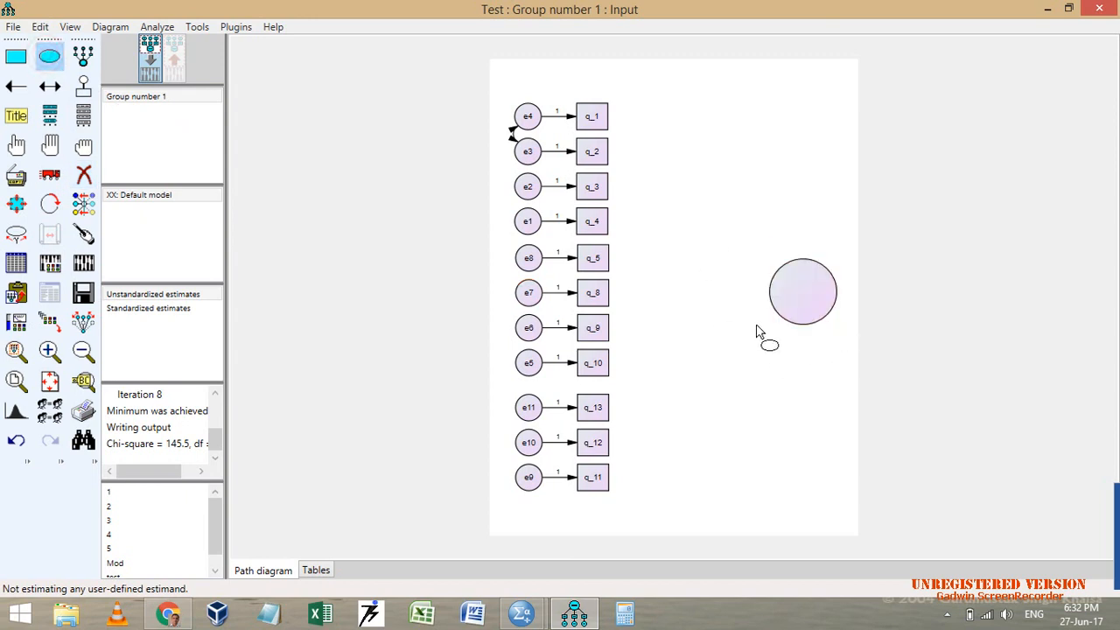
{"action": "left_click", "coordinate": [16, 144]}
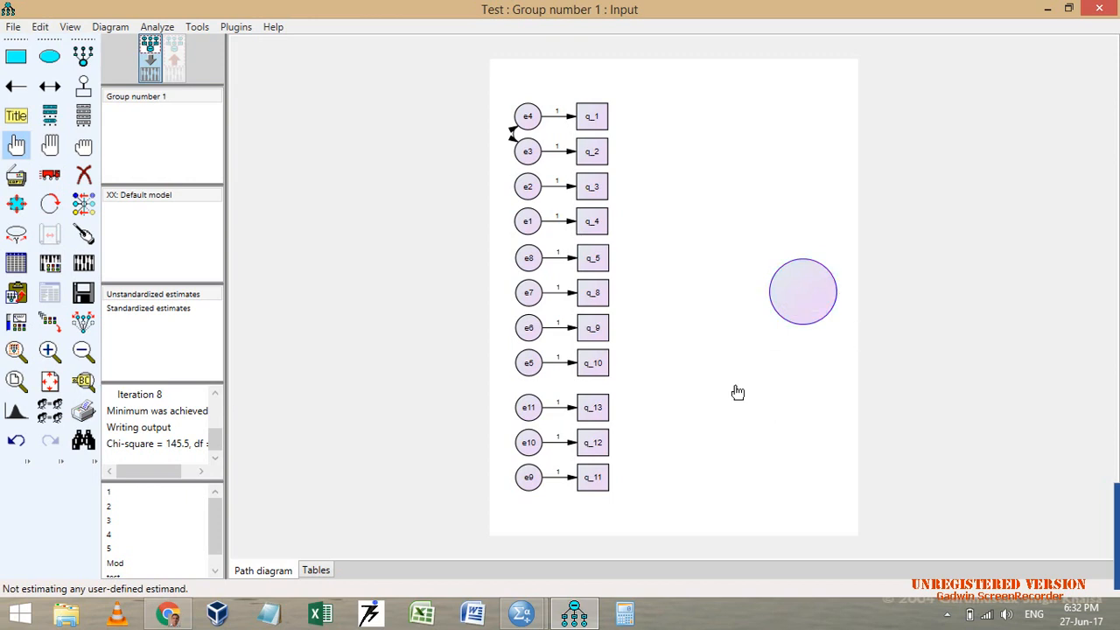
{"action": "left_click", "coordinate": [235, 27]}
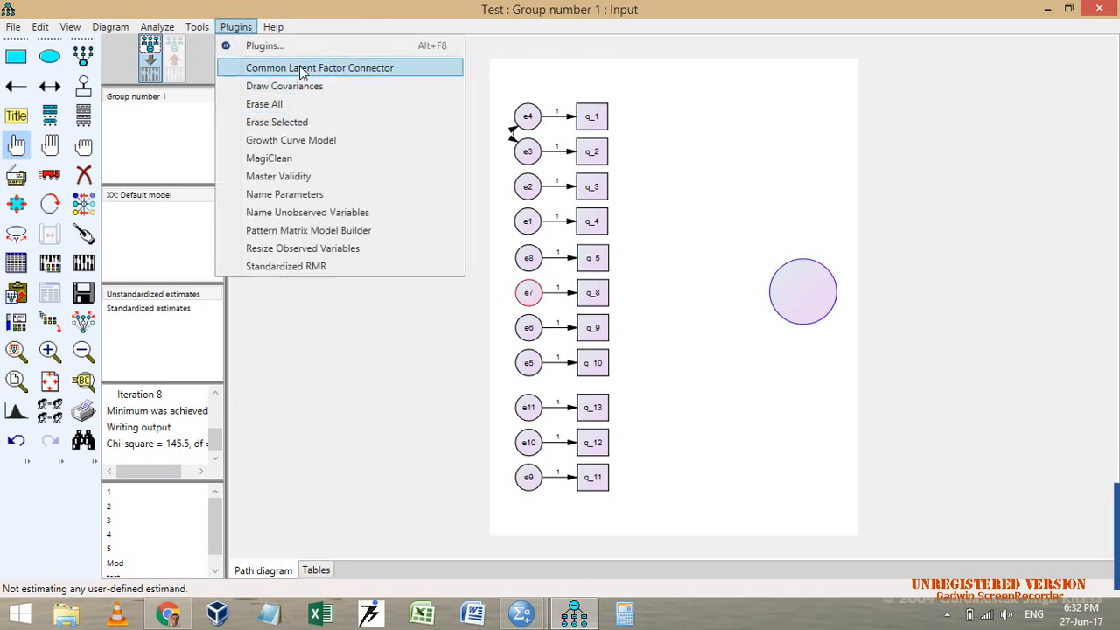
{"action": "left_click", "coordinate": [346, 69]}
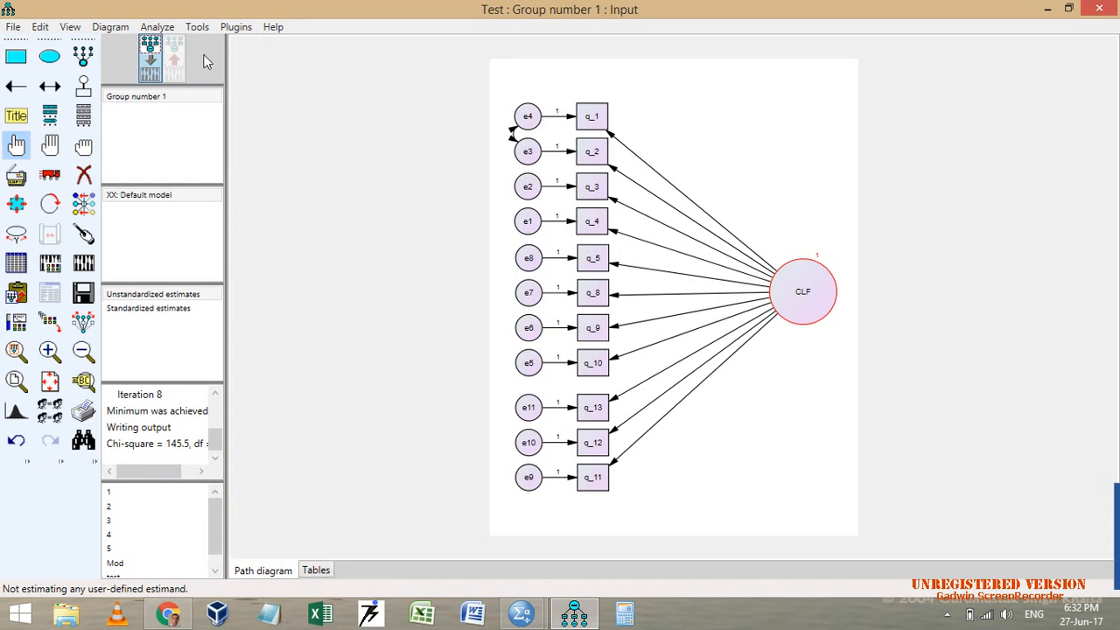
Step: Delete the observed variables q_1 to q_4 and erase everything else in the path diagram
{"action": "left_click", "coordinate": [235, 27]}
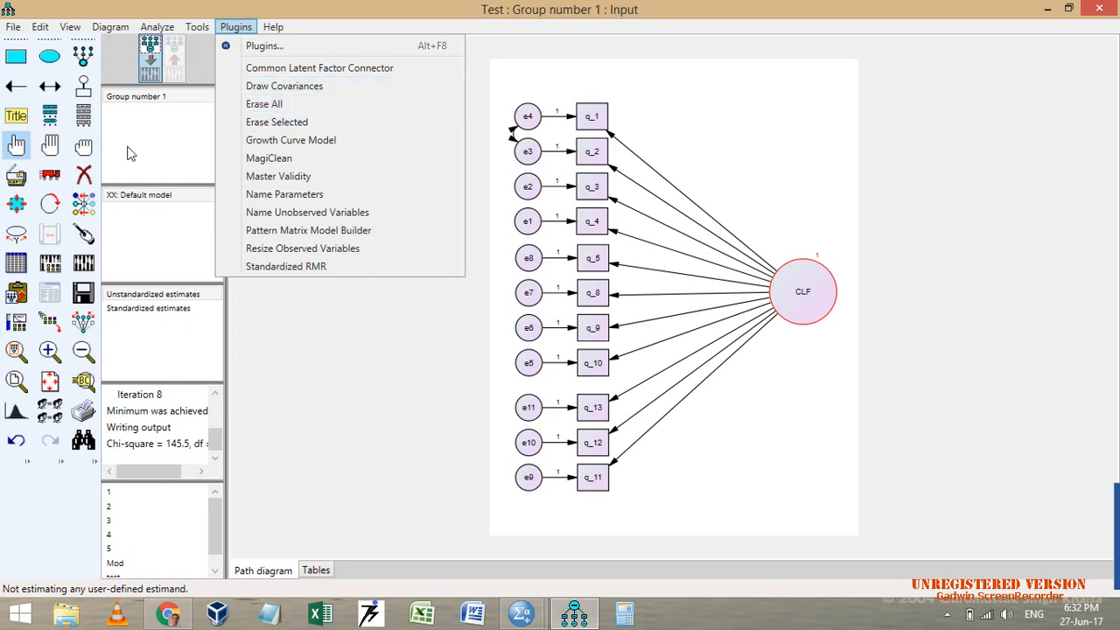
{"action": "left_click", "coordinate": [17, 149]}
{"action": "left_click", "coordinate": [83, 175]}
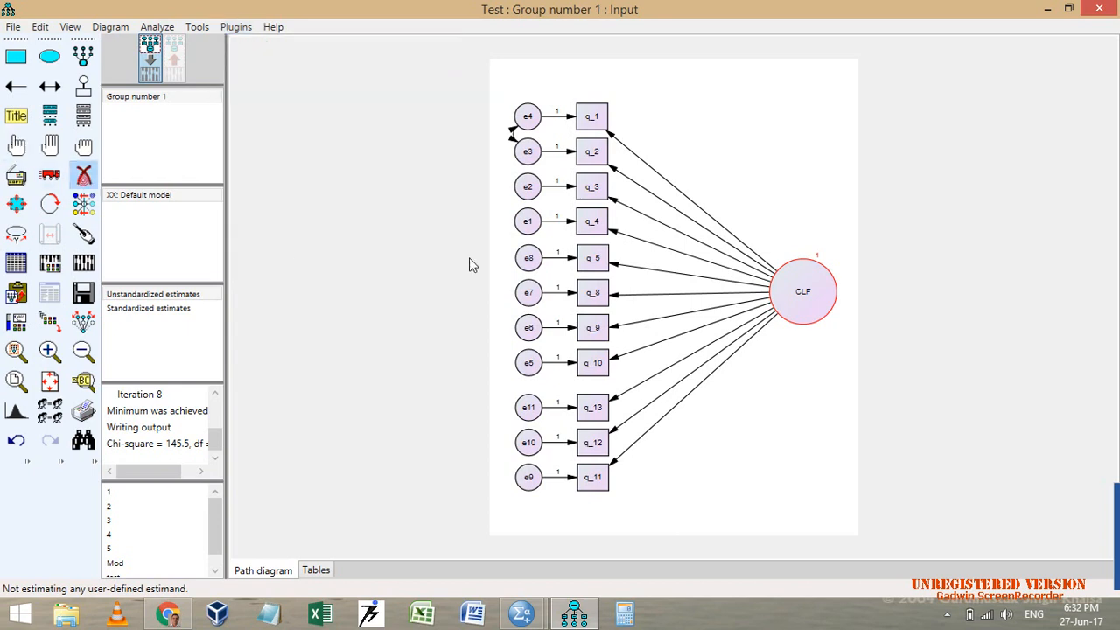
{"action": "left_click", "coordinate": [592, 117]}
{"action": "left_click", "coordinate": [591, 149]}
{"action": "left_click", "coordinate": [592, 184]}
{"action": "left_click", "coordinate": [592, 218]}
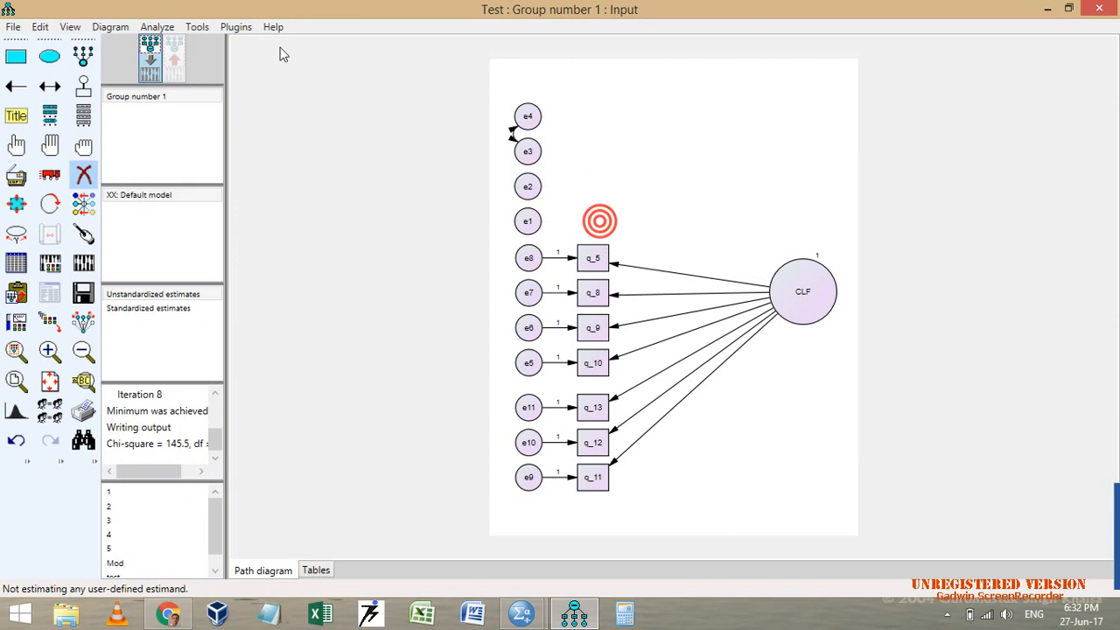
{"action": "left_click", "coordinate": [236, 27]}
{"action": "left_click", "coordinate": [292, 106]}
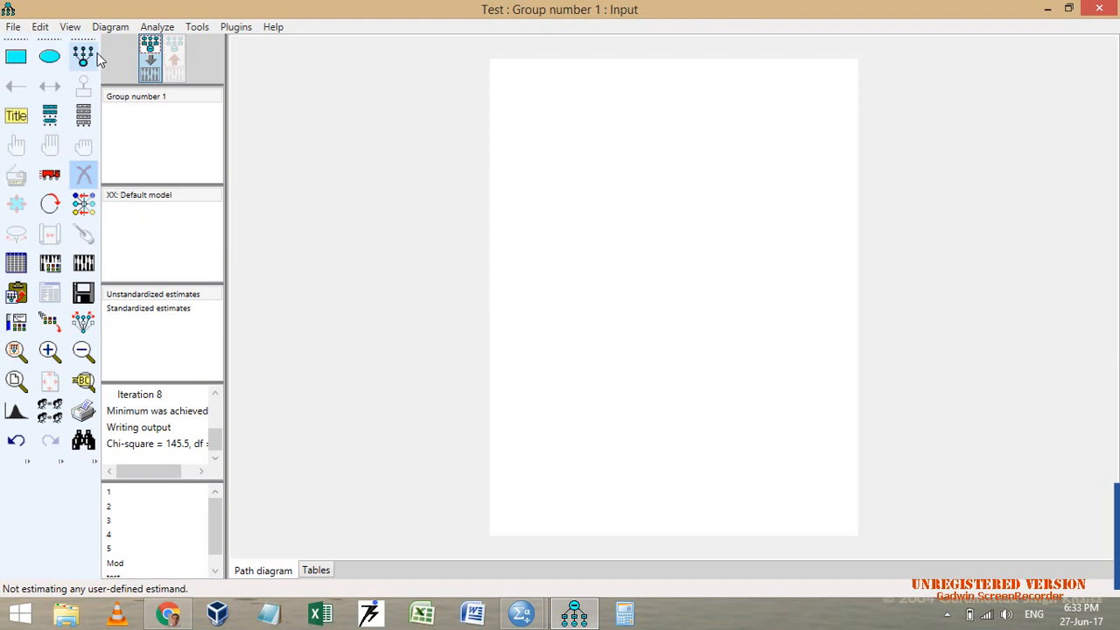
Step: Draw a latent variable near the top of the blank page and give it five indicators with error terms
{"action": "left_click", "coordinate": [95, 54]}
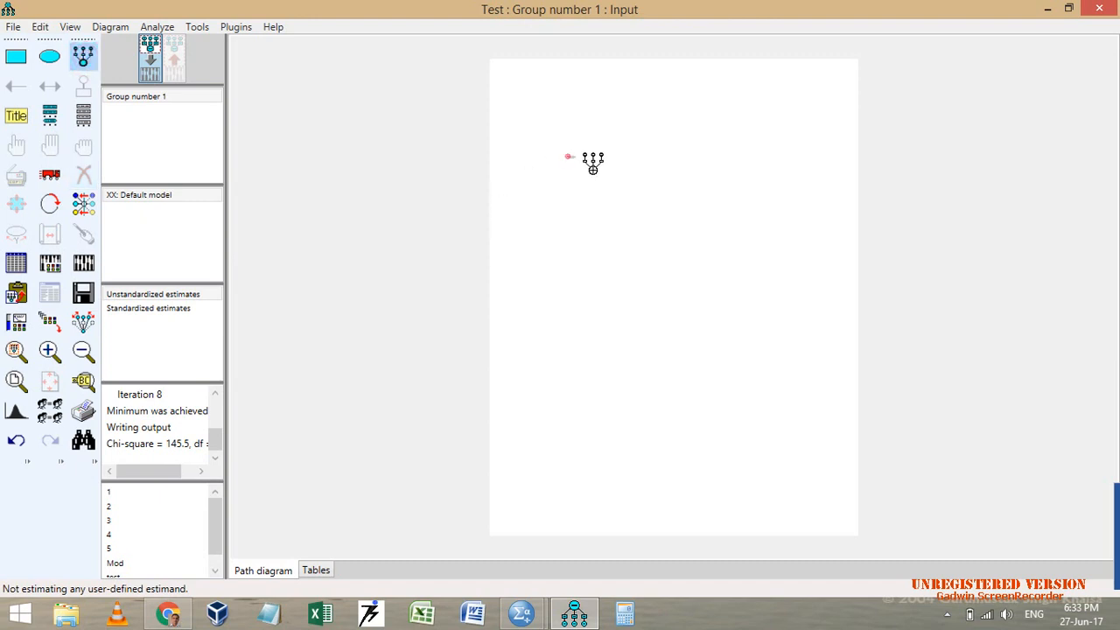
{"action": "left_click_drag", "start_coordinate": [569, 156], "coordinate": [620, 201]}
{"action": "left_click", "coordinate": [593, 177]}
{"action": "left_click", "coordinate": [593, 177]}
{"action": "left_click", "coordinate": [593, 177]}
{"action": "left_click", "coordinate": [593, 177]}
{"action": "left_click", "coordinate": [593, 178]}
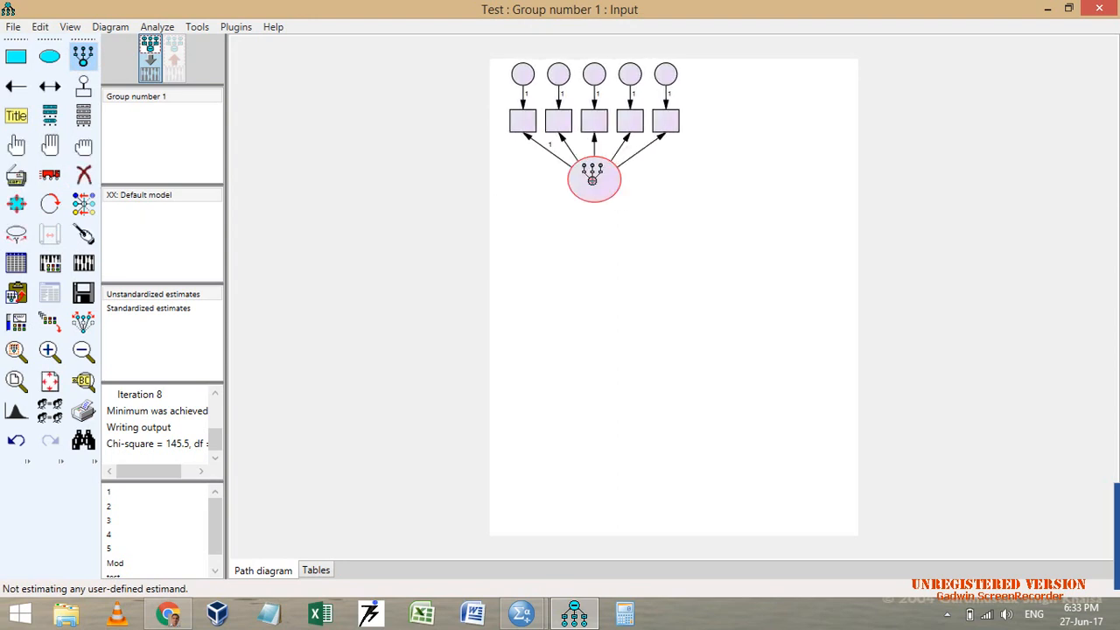
Step: Rotate the construct until its five indicators face left, and move it into the page's top-left corner
{"action": "left_click", "coordinate": [45, 206]}
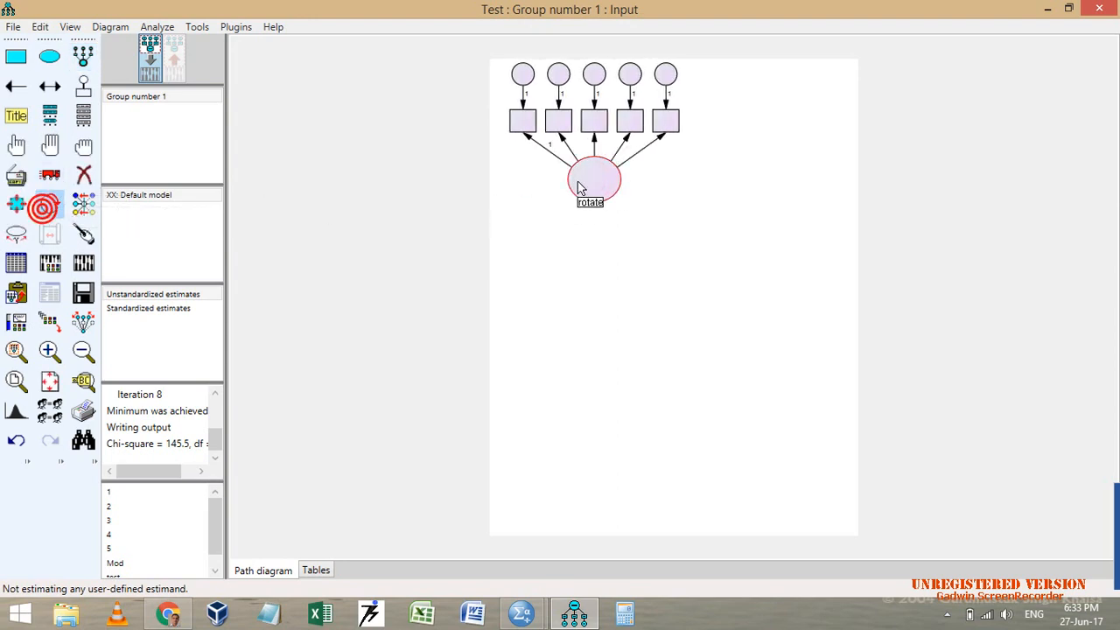
{"action": "left_click", "coordinate": [578, 188]}
{"action": "left_click", "coordinate": [578, 188]}
{"action": "left_click", "coordinate": [578, 188]}
{"action": "left_click", "coordinate": [16, 176]}
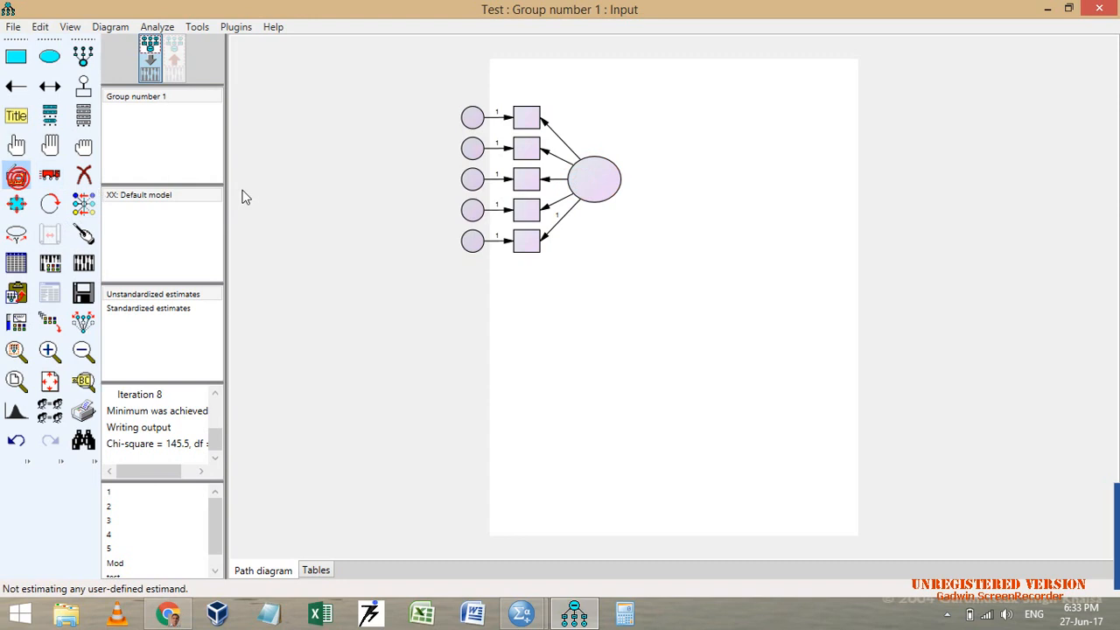
{"action": "left_click", "coordinate": [50, 175]}
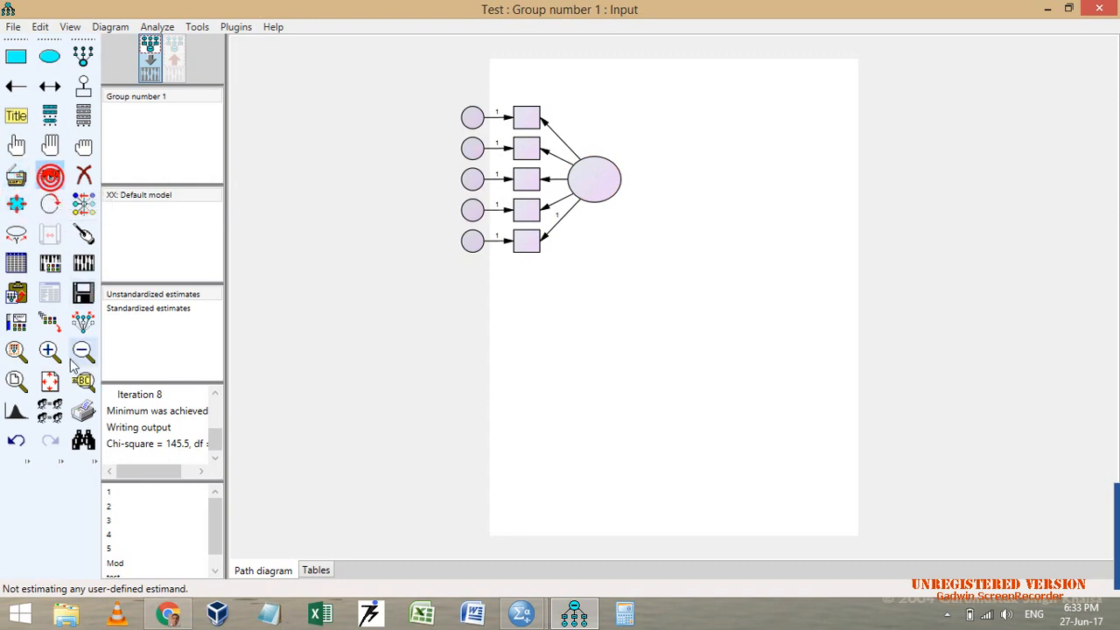
{"action": "left_click_drag", "start_coordinate": [578, 188], "coordinate": [625, 149]}
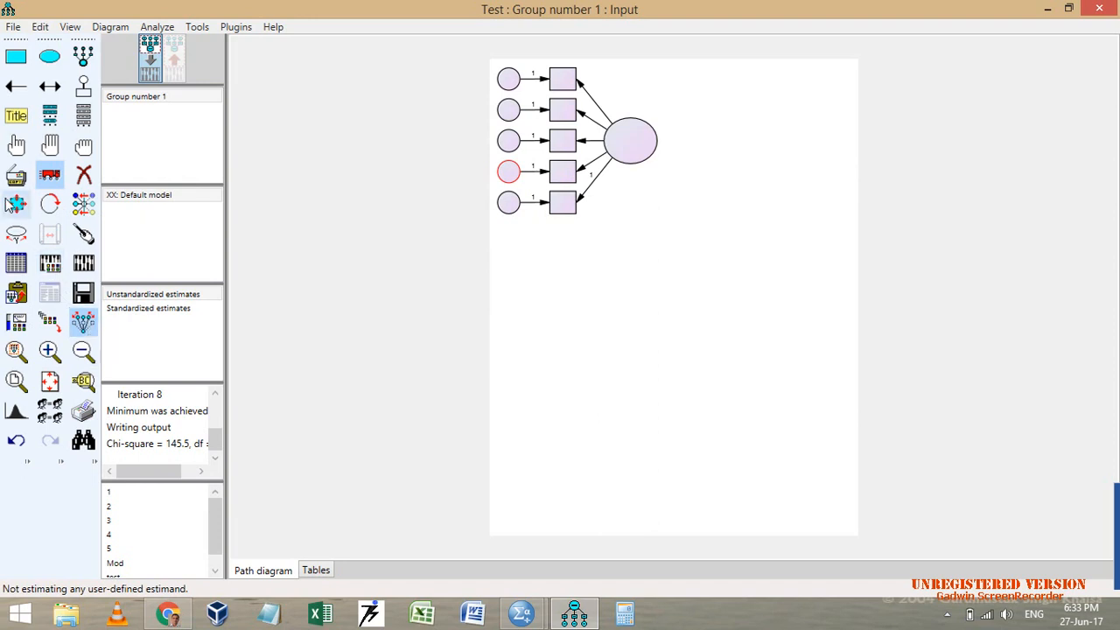
Step: Duplicate the whole construct twice down the page's left side and once to the right of the original
{"action": "left_click", "coordinate": [15, 175]}
{"action": "left_click_drag", "start_coordinate": [637, 138], "coordinate": [633, 454]}
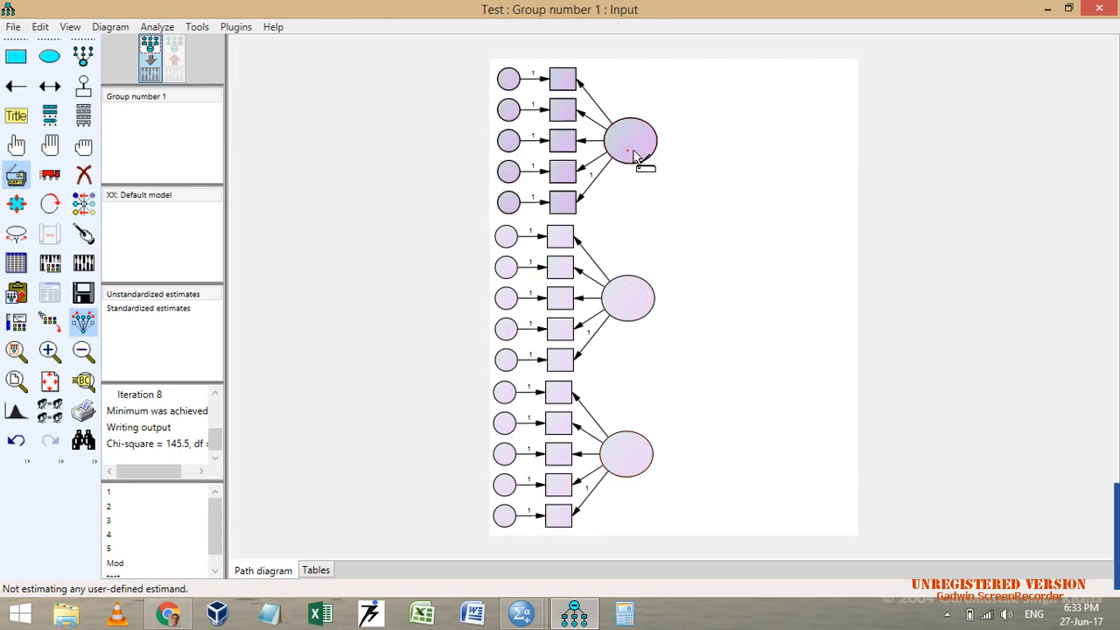
{"action": "left_click_drag", "start_coordinate": [642, 162], "coordinate": [744, 163]}
Step: Rotate the right-hand copy until its indicators face right, and arrange it with two duplicates down the page's right side
{"action": "left_click", "coordinate": [50, 203]}
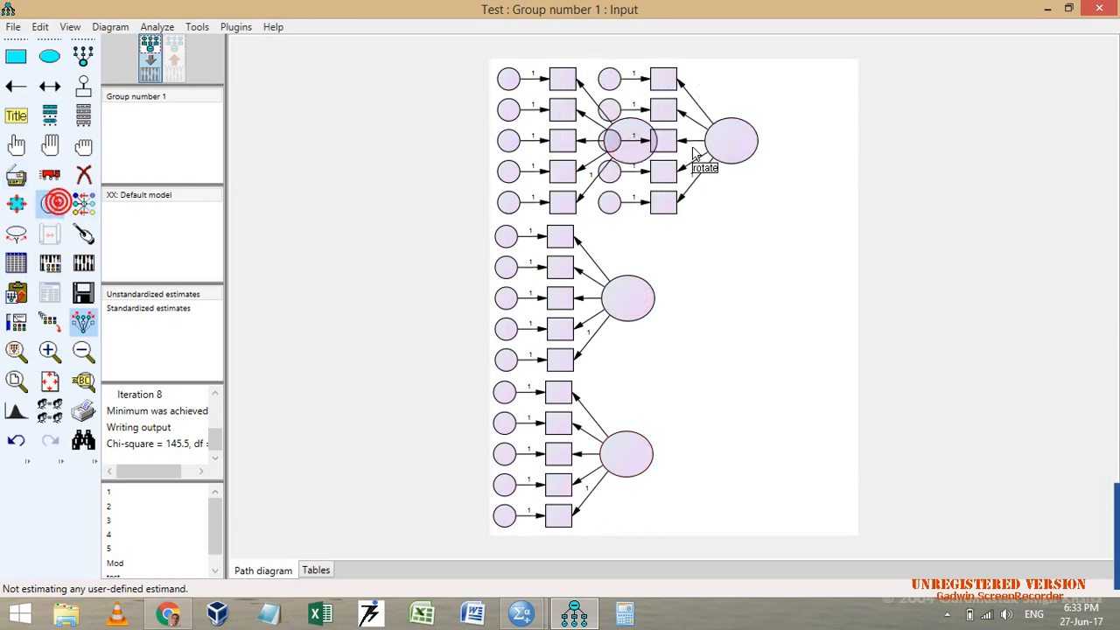
{"action": "left_click", "coordinate": [730, 141]}
{"action": "left_click", "coordinate": [730, 141]}
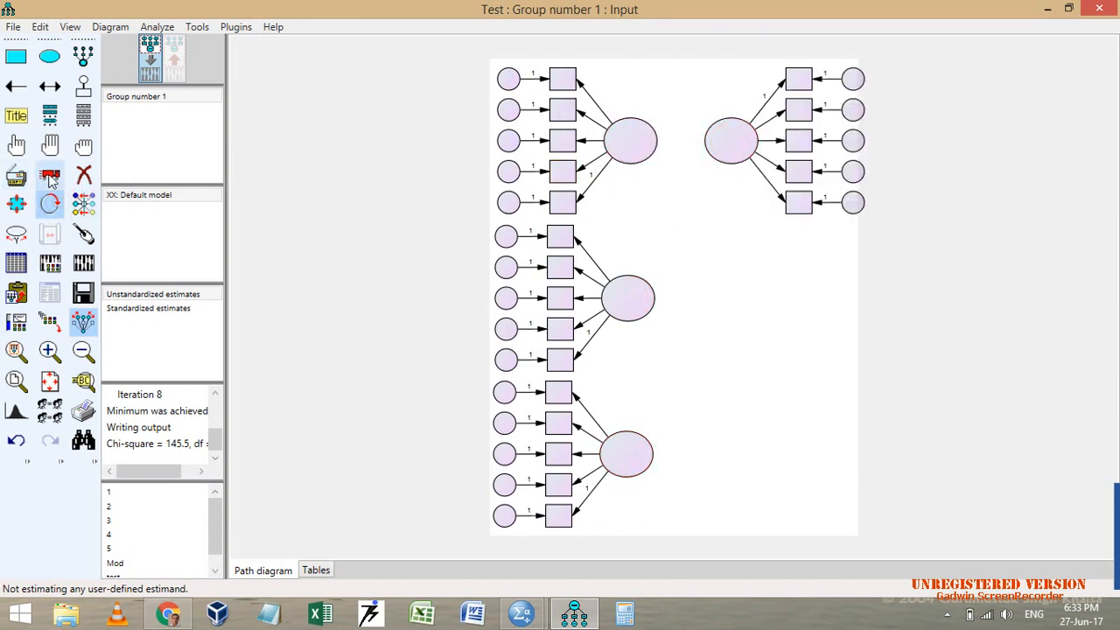
{"action": "left_click", "coordinate": [50, 174]}
{"action": "left_click_drag", "start_coordinate": [736, 155], "coordinate": [713, 476]}
{"action": "left_click", "coordinate": [18, 175]}
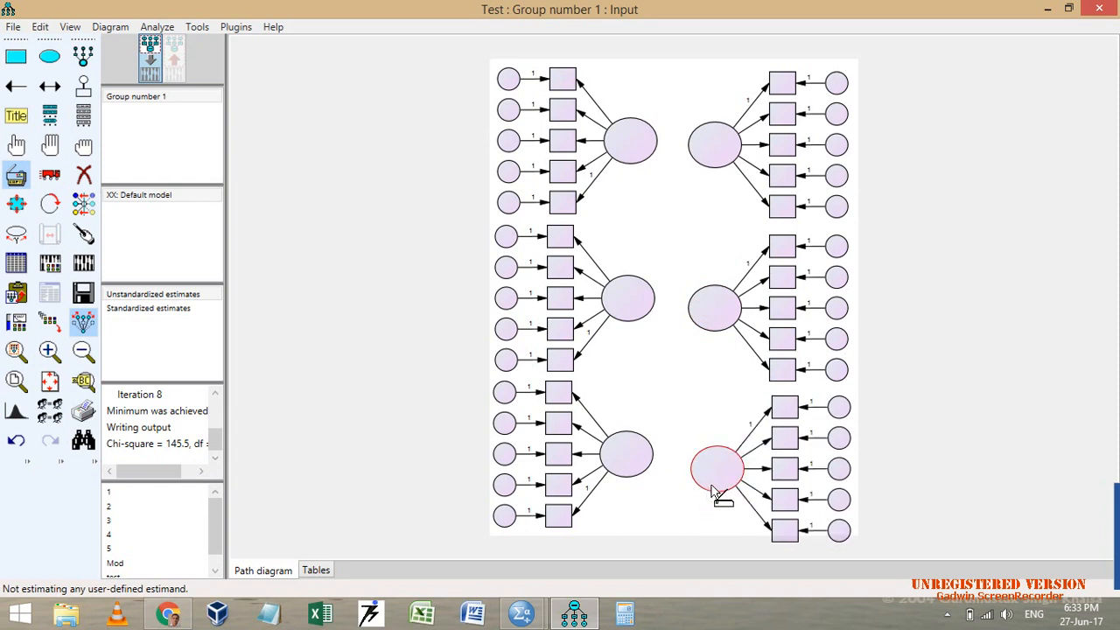
Step: Duplicate the top-right construct to the top centre of the page and rotate the copy until its indicators face up
{"action": "scroll", "coordinate": [832, 338], "scroll_direction": "down", "scroll_amount": 3}
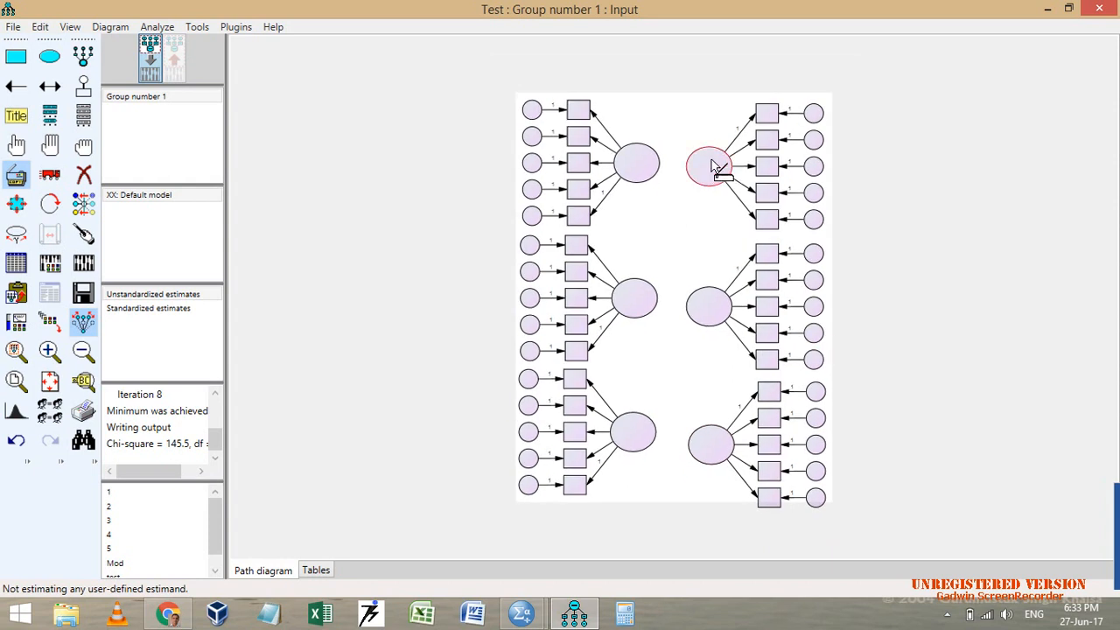
{"action": "left_click_drag", "start_coordinate": [713, 169], "coordinate": [674, 110]}
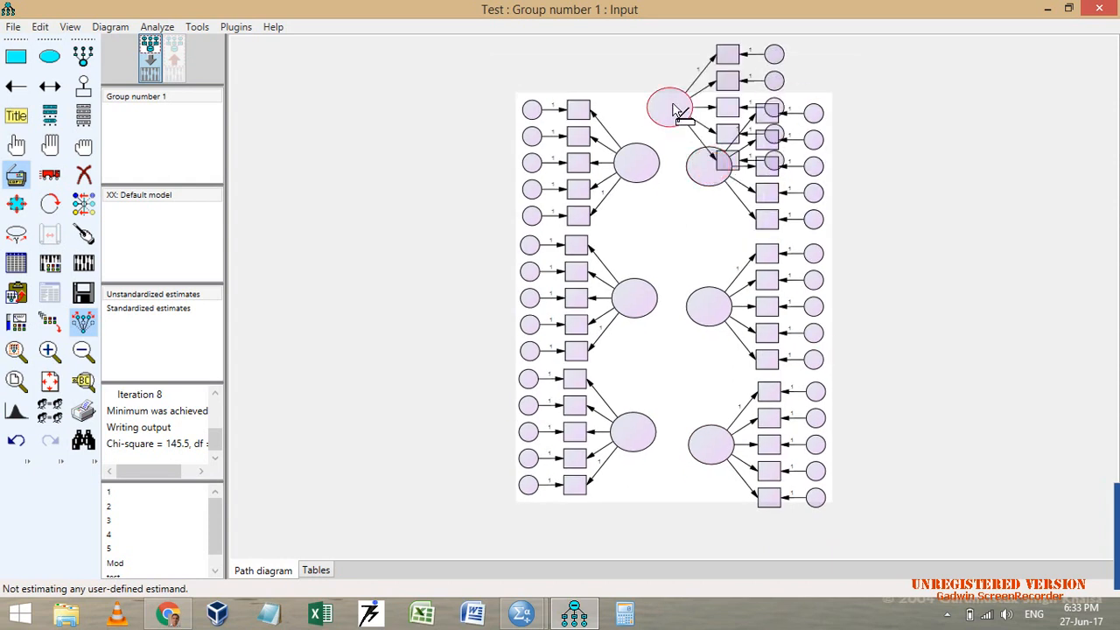
{"action": "left_click", "coordinate": [50, 203]}
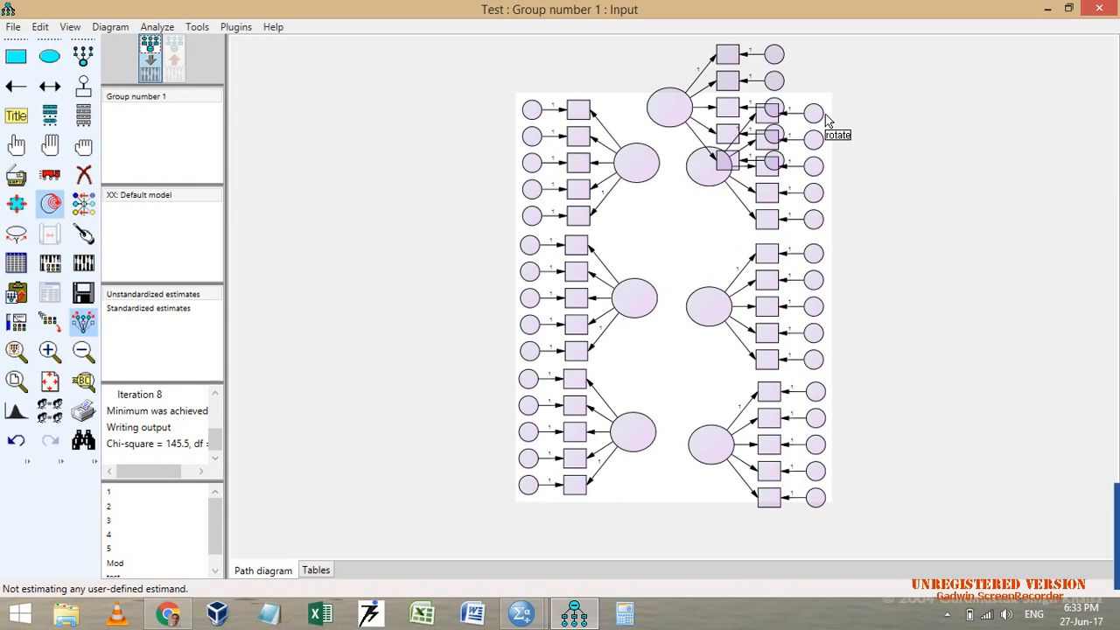
{"action": "left_click", "coordinate": [665, 108]}
{"action": "scroll", "coordinate": [809, 203], "scroll_direction": "down", "scroll_amount": 1}
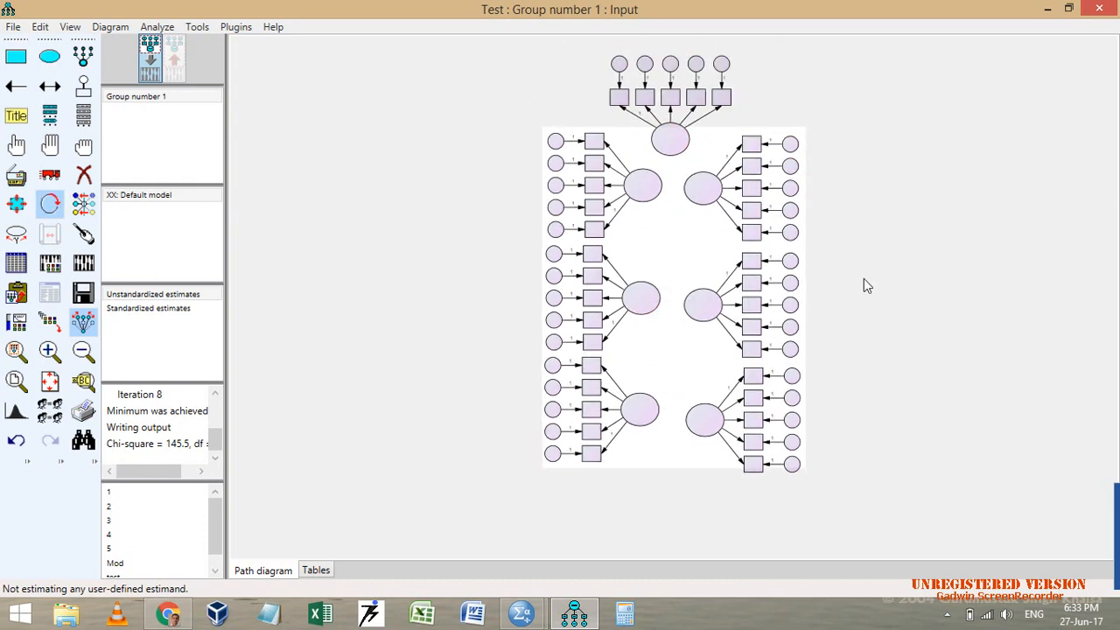
Step: Move the three left constructs outward to the left and the three right ones outward to the right, and lower the top construct slightly
{"action": "left_click", "coordinate": [50, 176]}
{"action": "left_click_drag", "start_coordinate": [645, 200], "coordinate": [600, 192]}
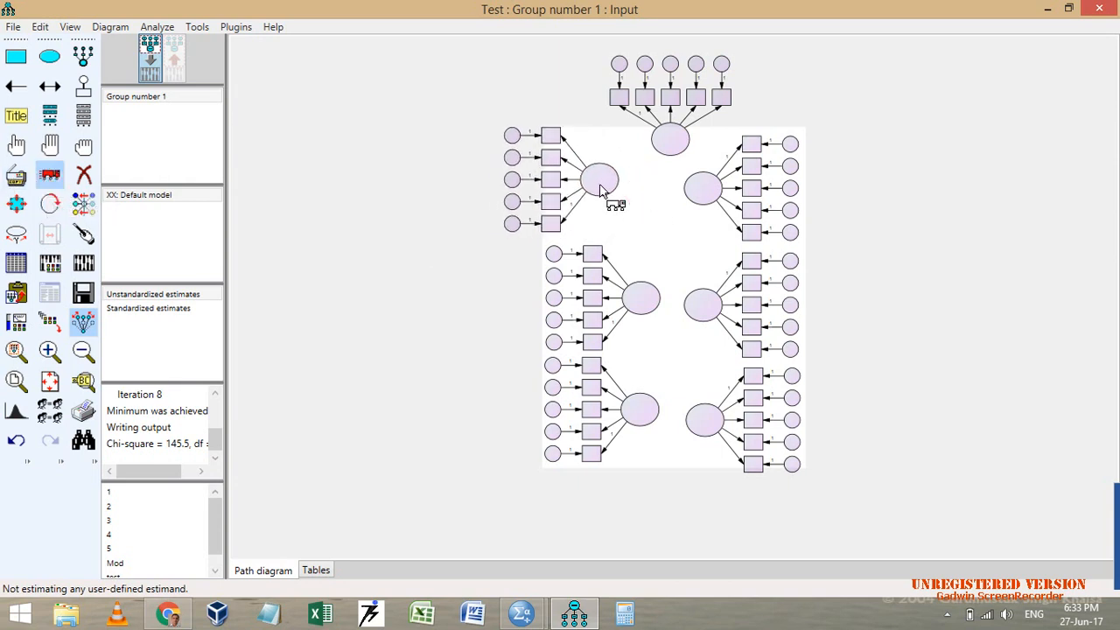
{"action": "left_click_drag", "start_coordinate": [633, 287], "coordinate": [596, 291]}
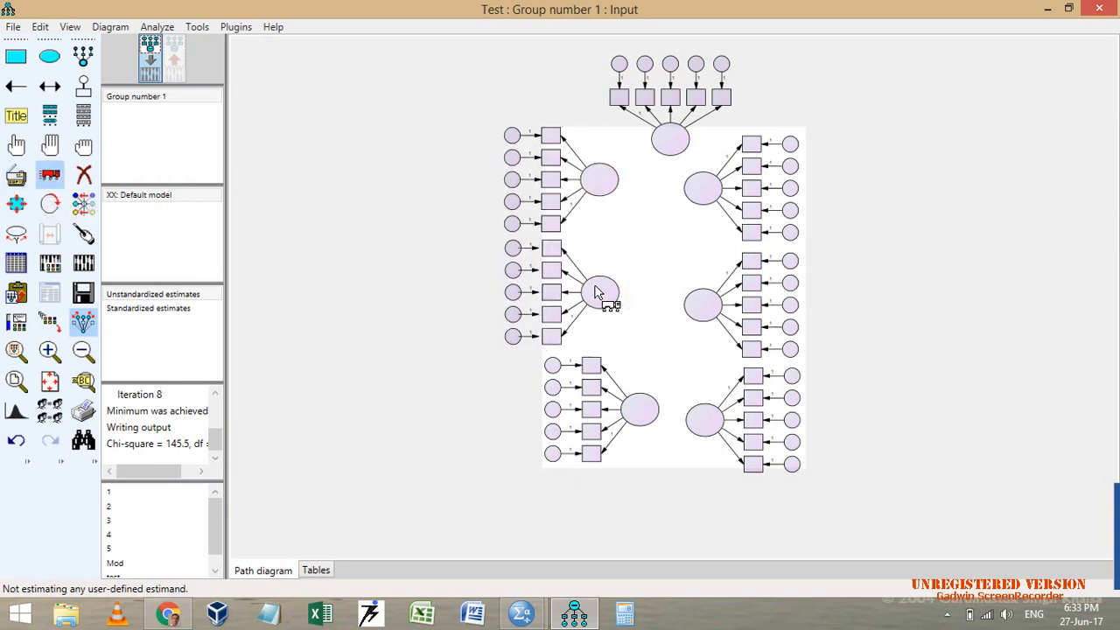
{"action": "left_click_drag", "start_coordinate": [652, 422], "coordinate": [610, 424]}
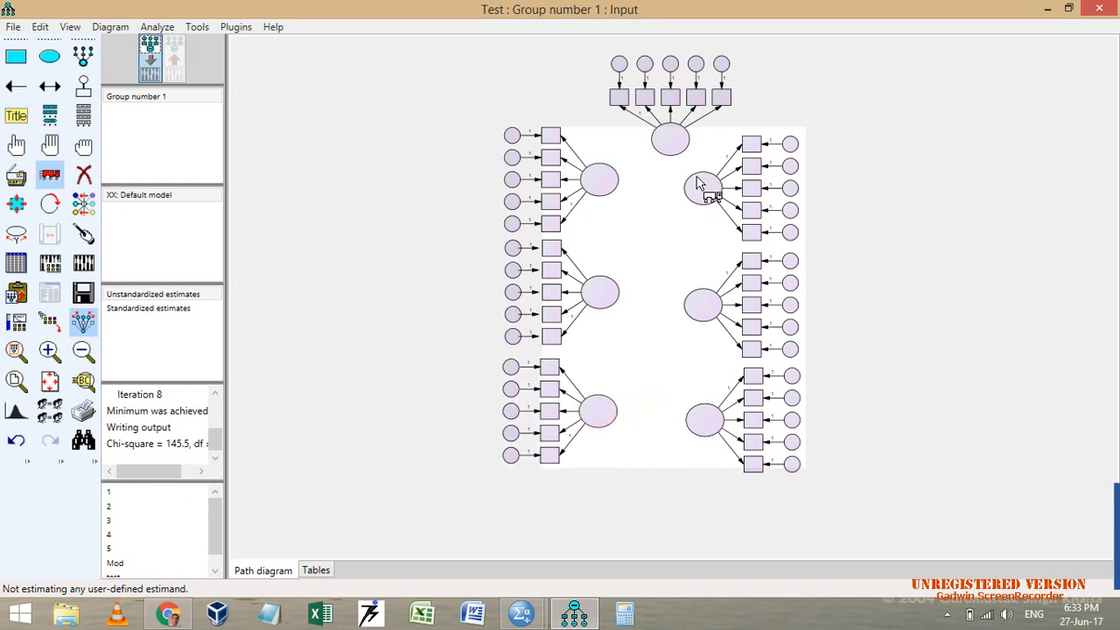
{"action": "left_click_drag", "start_coordinate": [702, 187], "coordinate": [757, 195]}
{"action": "left_click_drag", "start_coordinate": [712, 311], "coordinate": [754, 314]}
{"action": "left_click_drag", "start_coordinate": [712, 420], "coordinate": [750, 410]}
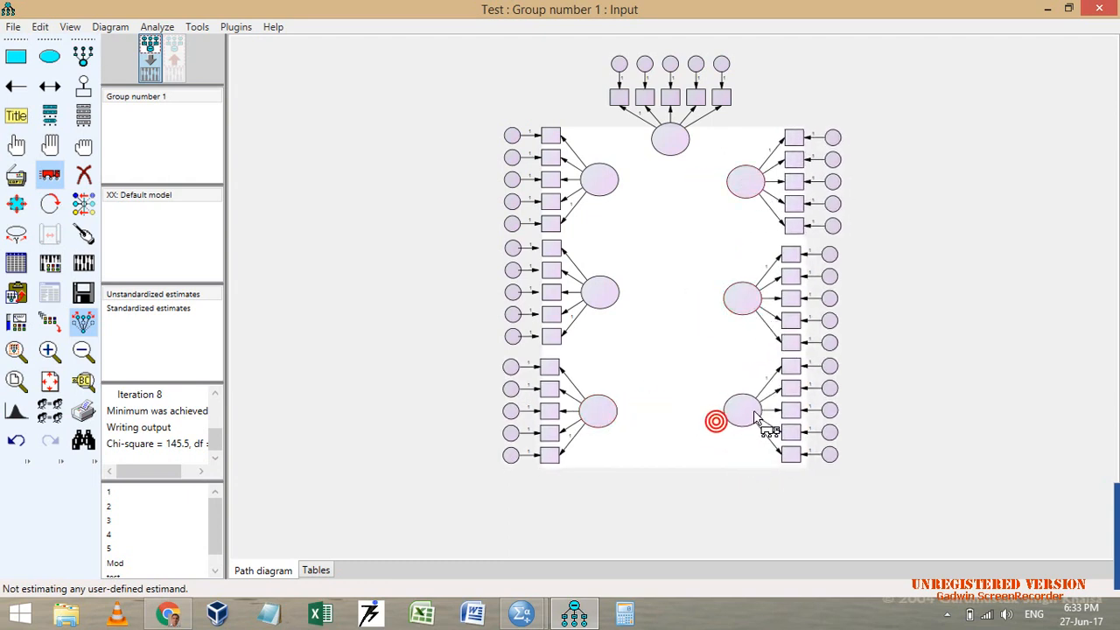
{"action": "left_click_drag", "start_coordinate": [673, 139], "coordinate": [675, 145]}
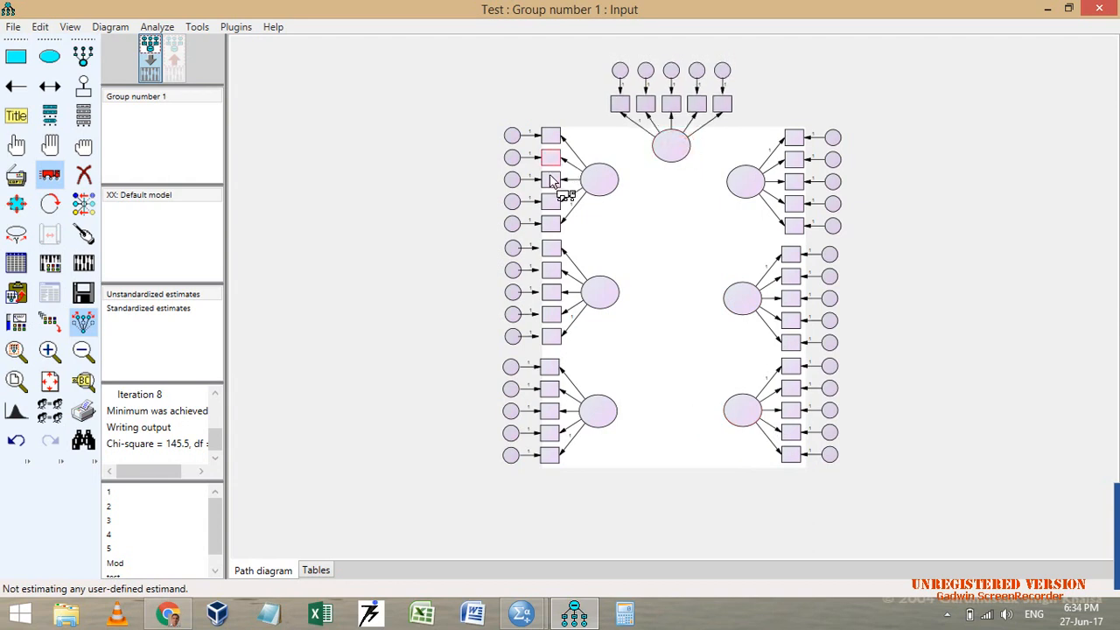
Step: Delete all seven latent variables, keeping the indicators and their error terms
{"action": "left_click", "coordinate": [83, 175]}
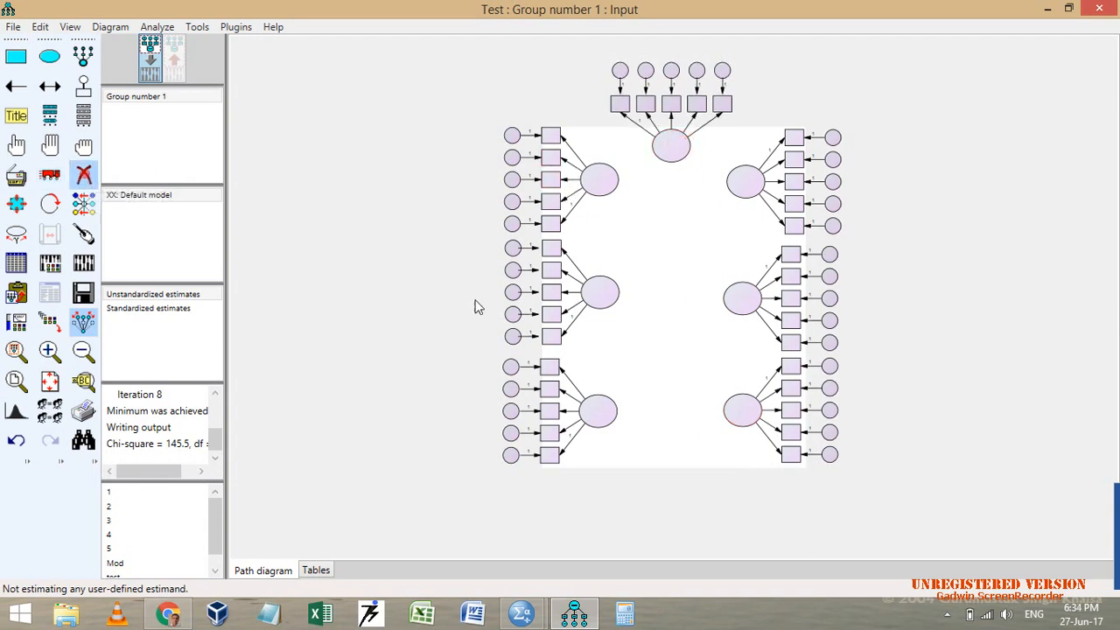
{"action": "left_click", "coordinate": [597, 178]}
{"action": "left_click", "coordinate": [598, 292]}
{"action": "left_click", "coordinate": [598, 412]}
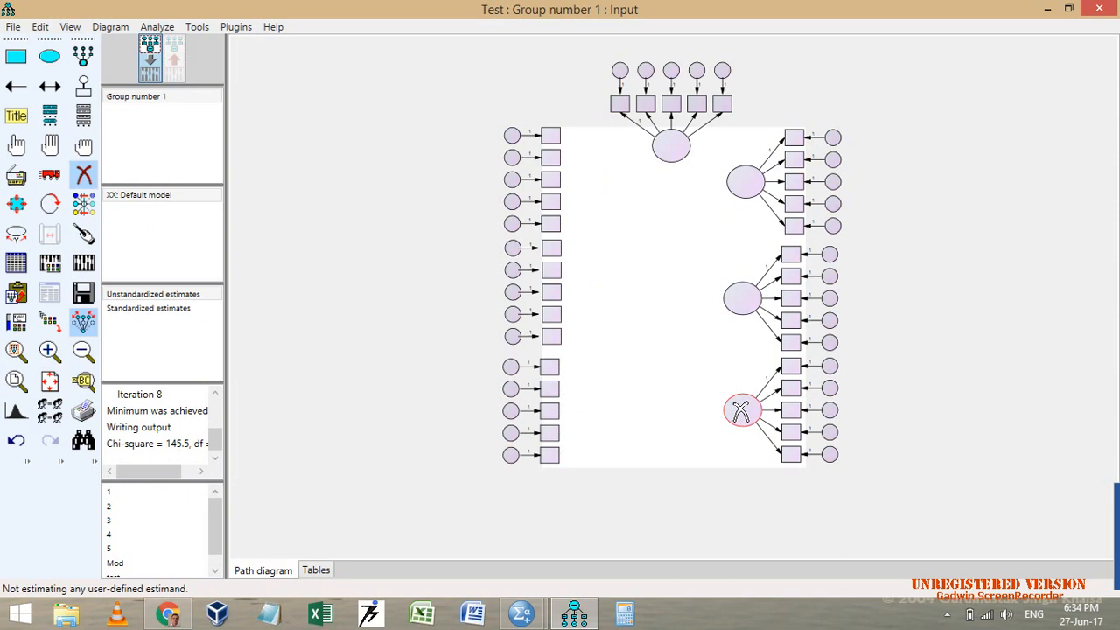
{"action": "left_click", "coordinate": [740, 409]}
{"action": "left_click", "coordinate": [742, 294]}
{"action": "left_click", "coordinate": [745, 180]}
{"action": "left_click", "coordinate": [654, 150]}
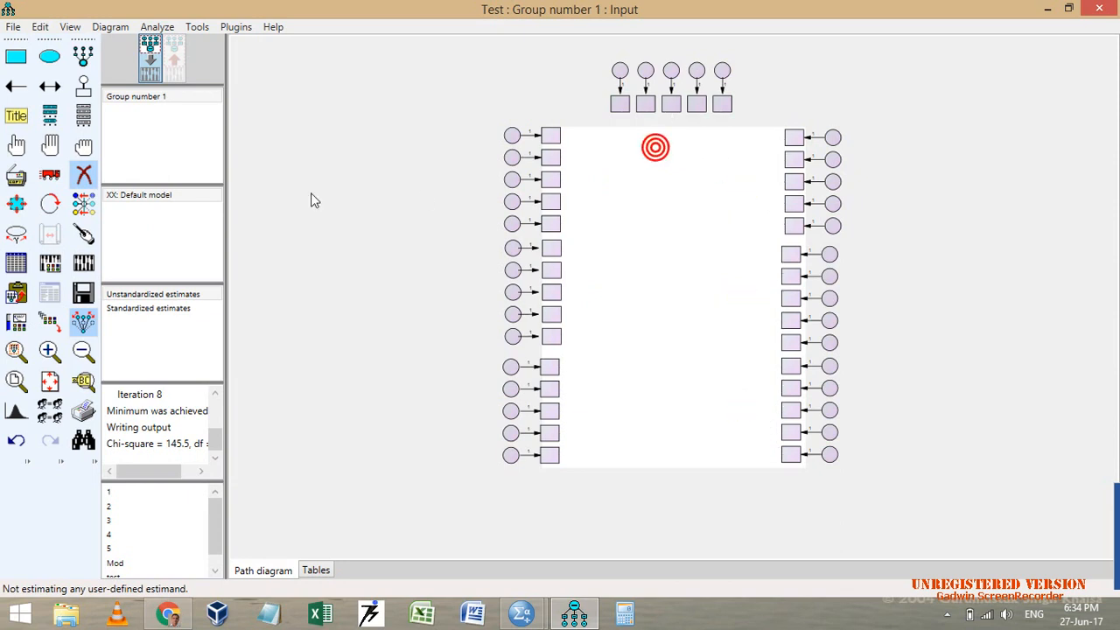
Step: Draw one latent variable in the centre of the page and link it to all indicators with the Common Latent Factor Connector
{"action": "left_click", "coordinate": [49, 56]}
{"action": "left_click_drag", "start_coordinate": [649, 251], "coordinate": [705, 309]}
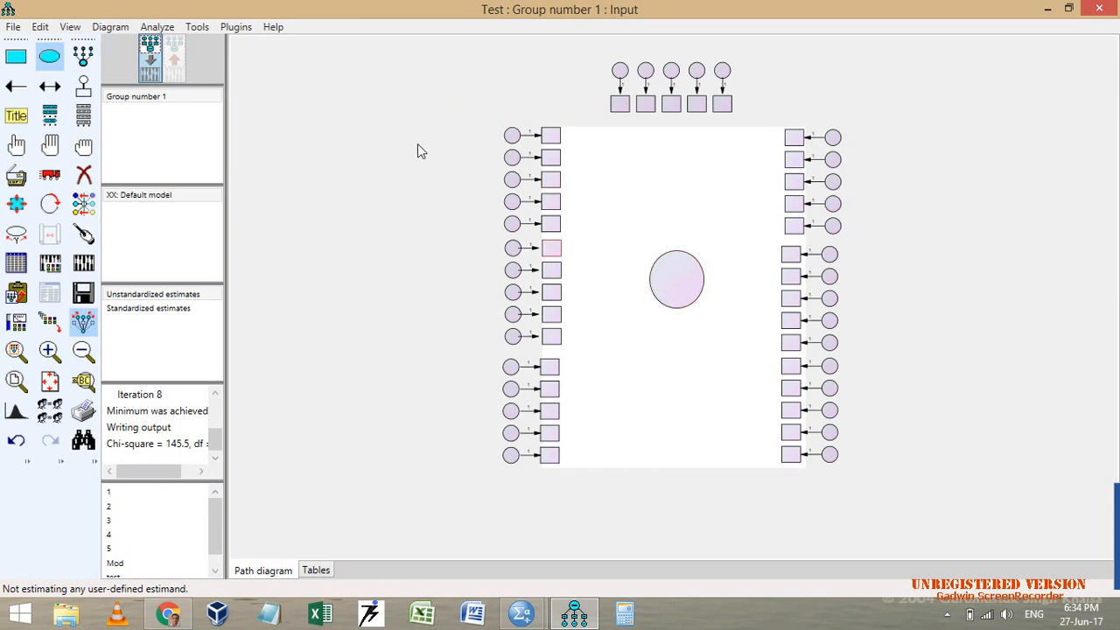
{"action": "left_click", "coordinate": [15, 144]}
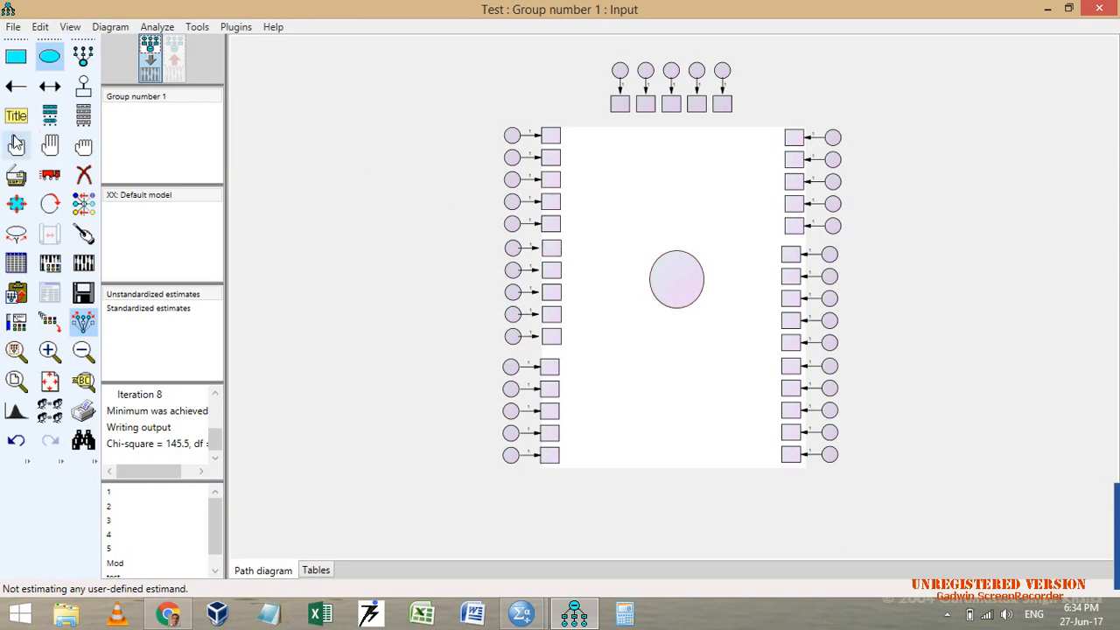
{"action": "left_click", "coordinate": [675, 277]}
{"action": "left_click", "coordinate": [245, 27]}
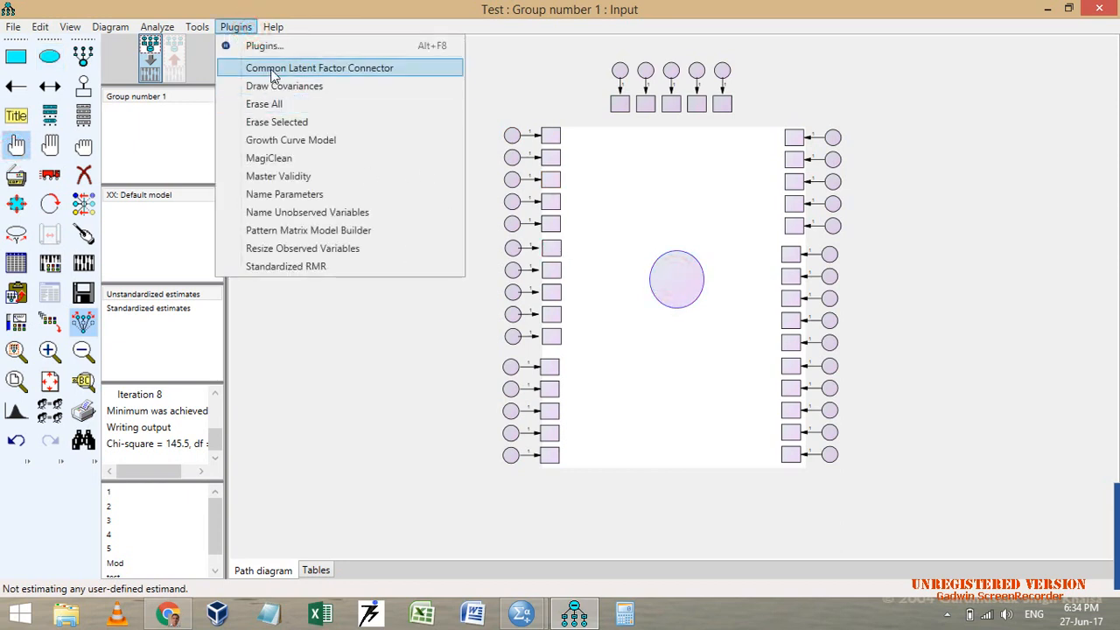
{"action": "left_click", "coordinate": [354, 77]}
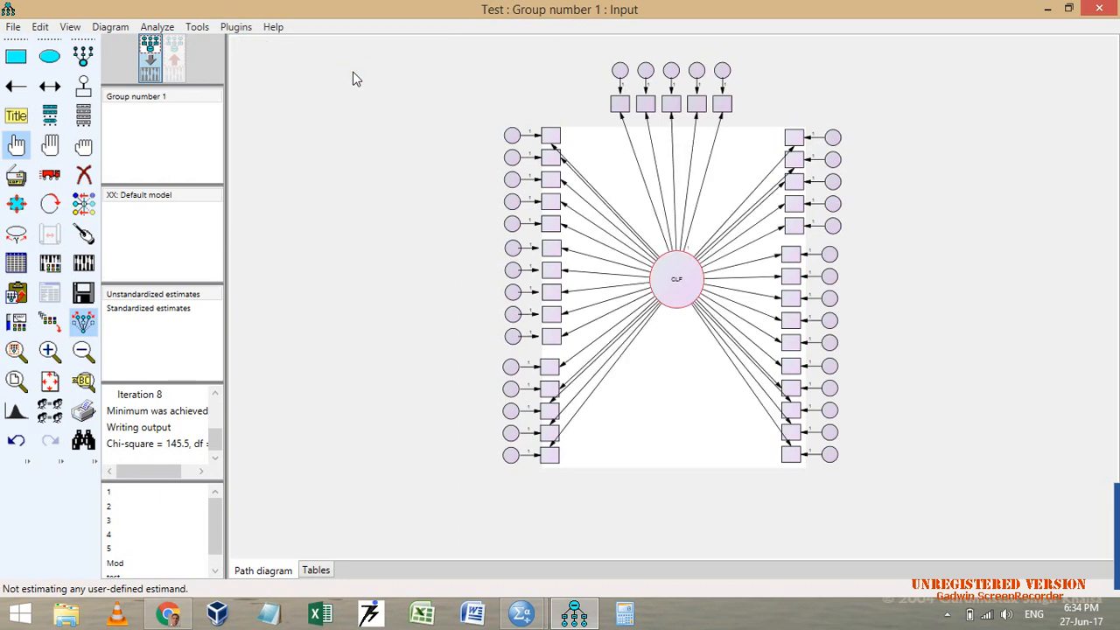
{"action": "scroll", "coordinate": [695, 254], "scroll_direction": "up", "scroll_amount": 5}
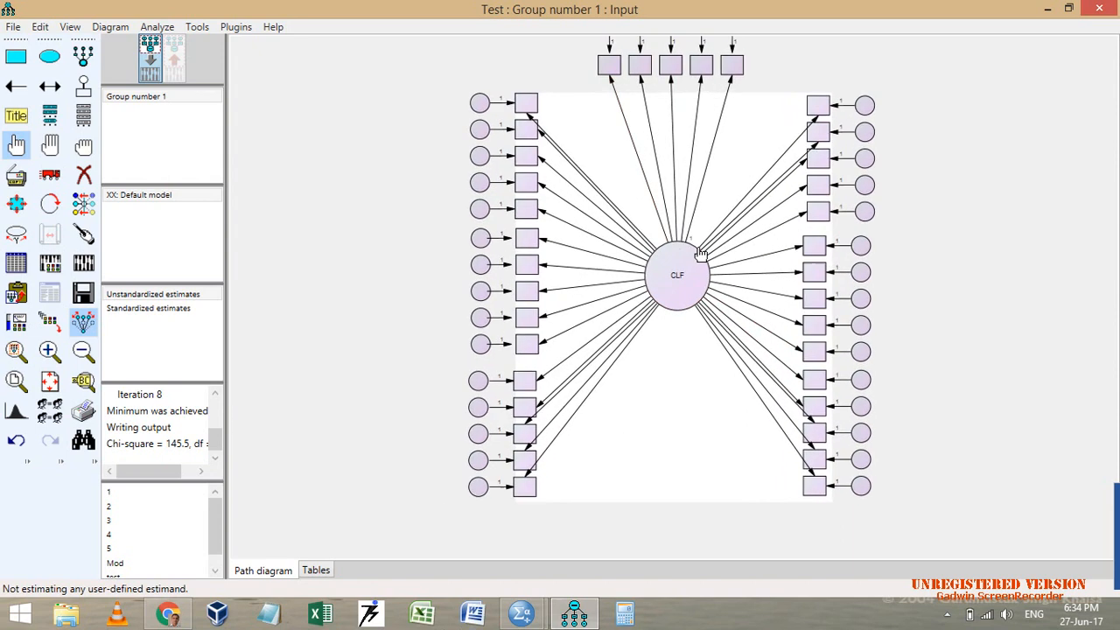
Step: Clear the whole common latent factor diagram from the page with the Erase All plugin
{"action": "scroll", "coordinate": [695, 254], "scroll_direction": "down", "scroll_amount": 3}
{"action": "scroll", "coordinate": [730, 121], "scroll_direction": "down", "scroll_amount": 1}
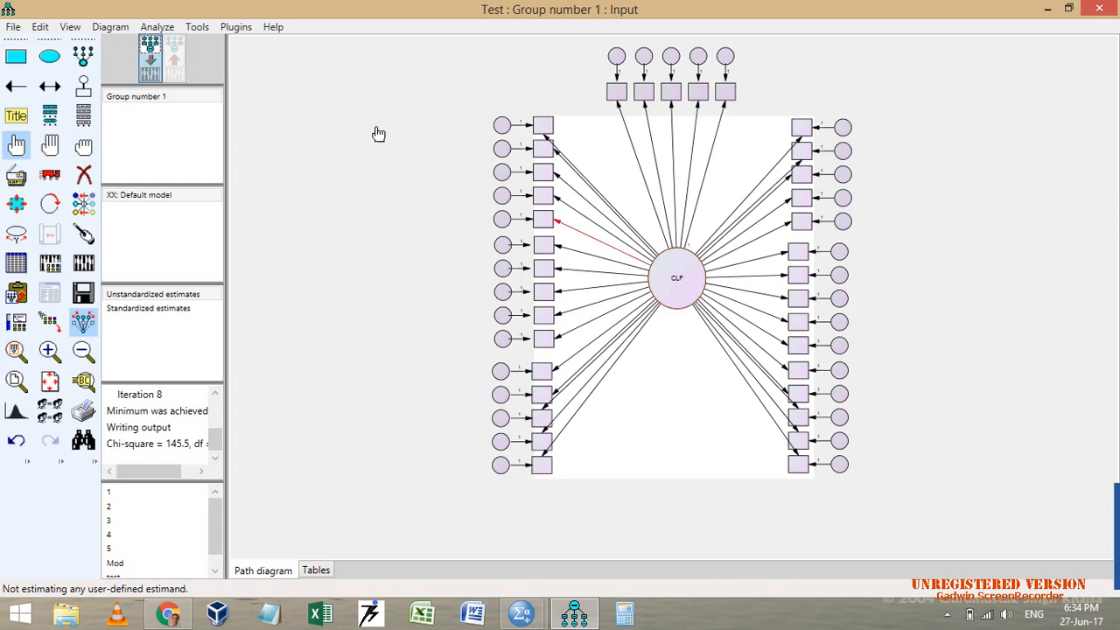
{"action": "left_click", "coordinate": [233, 29]}
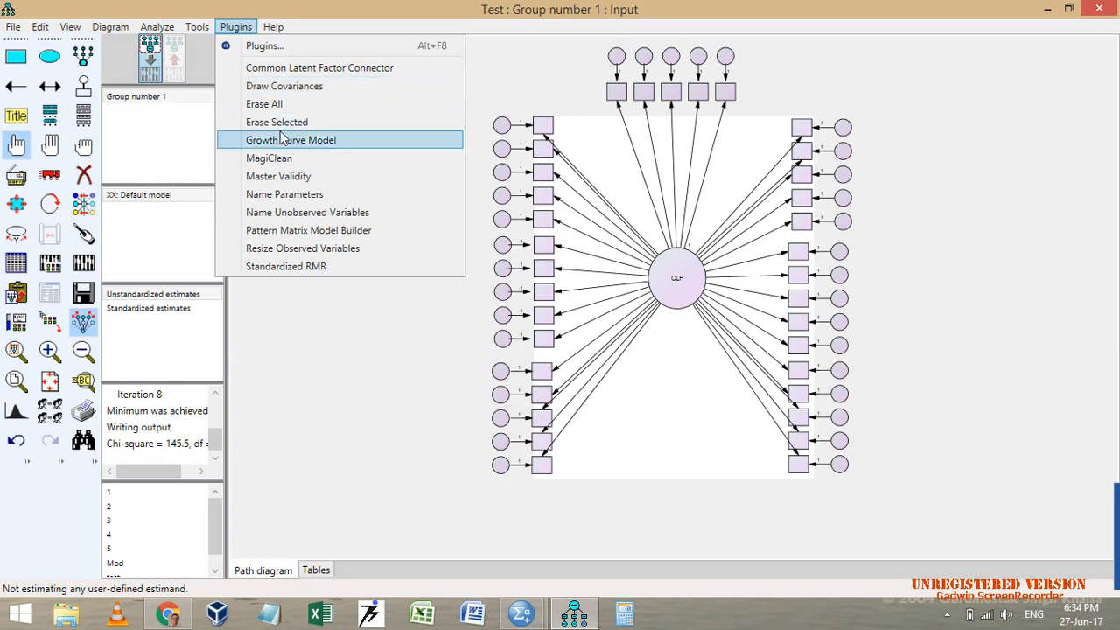
{"action": "left_click", "coordinate": [280, 103]}
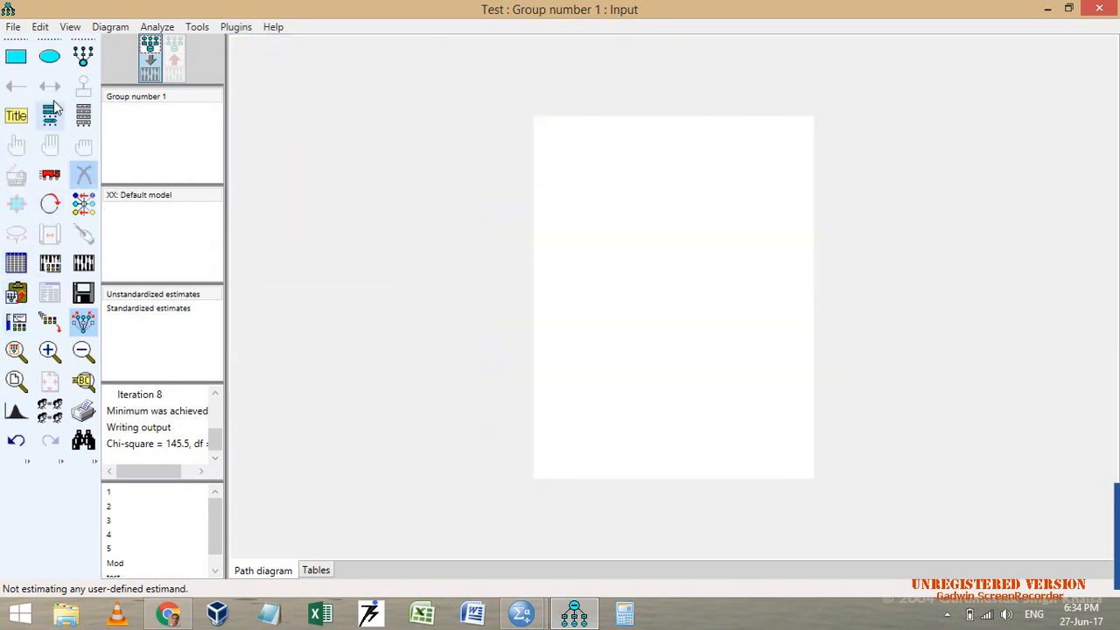
Step: Draw a latent variable with four indicators near the page's upper left and rotate it until the indicators face left
{"action": "left_click", "coordinate": [83, 56]}
{"action": "mouse_move", "coordinate": [580, 155]}
{"action": "left_mouse_down"}
{"action": "mouse_move", "coordinate": [640, 192]}
{"action": "mouse_move", "coordinate": [617, 188]}
{"action": "left_mouse_up"}
{"action": "left_click", "coordinate": [598, 172]}
{"action": "left_click", "coordinate": [598, 172]}
{"action": "left_click", "coordinate": [598, 172]}
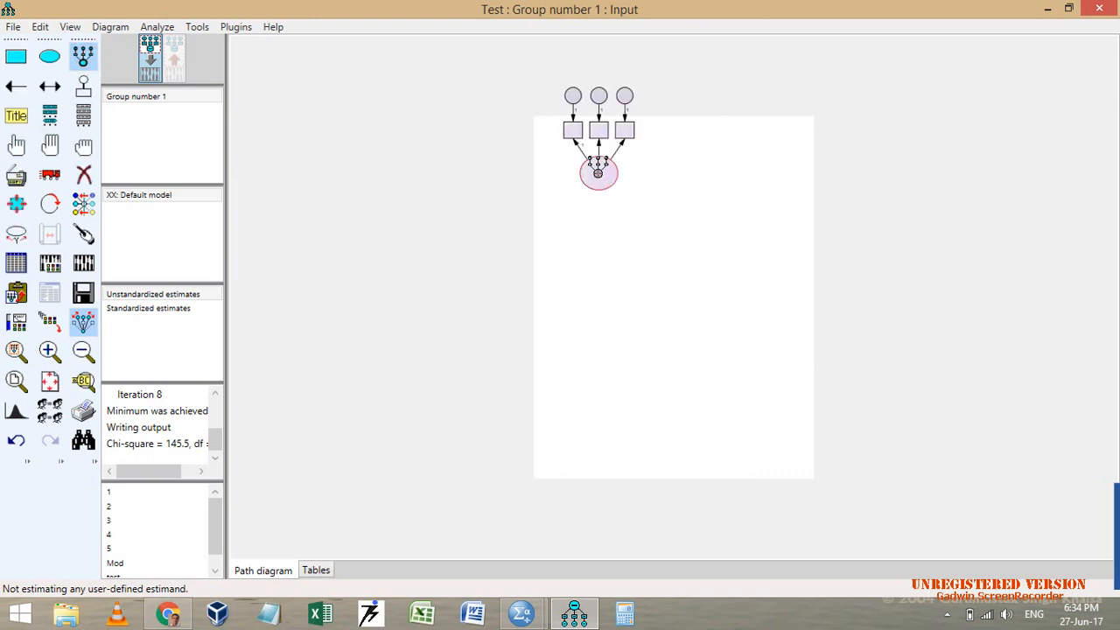
{"action": "left_click", "coordinate": [598, 173]}
{"action": "left_click", "coordinate": [49, 203]}
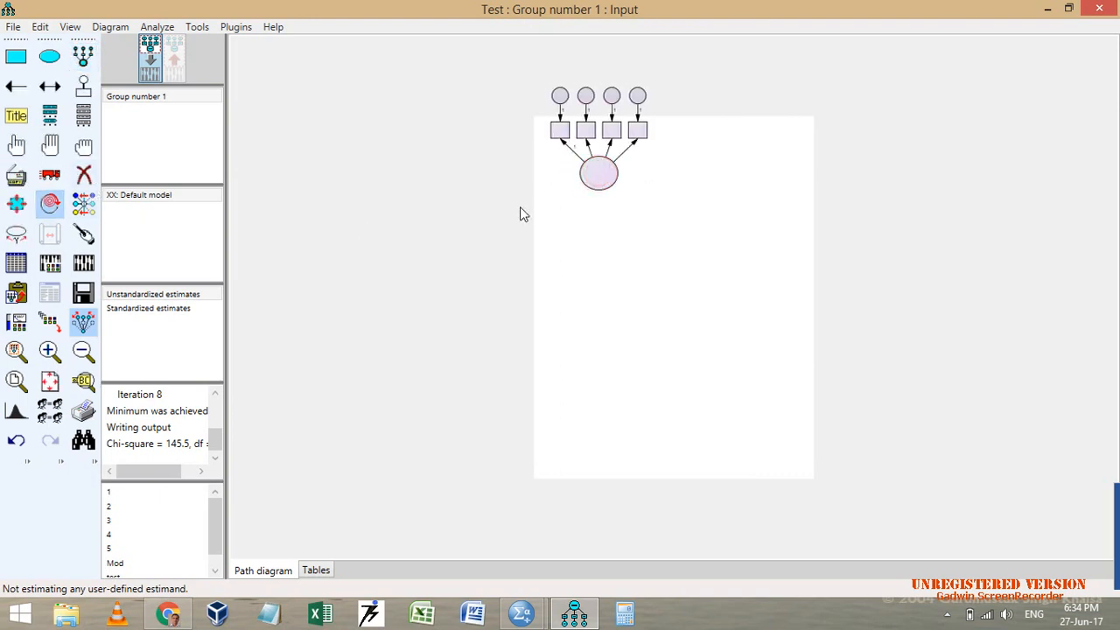
{"action": "left_click", "coordinate": [599, 173]}
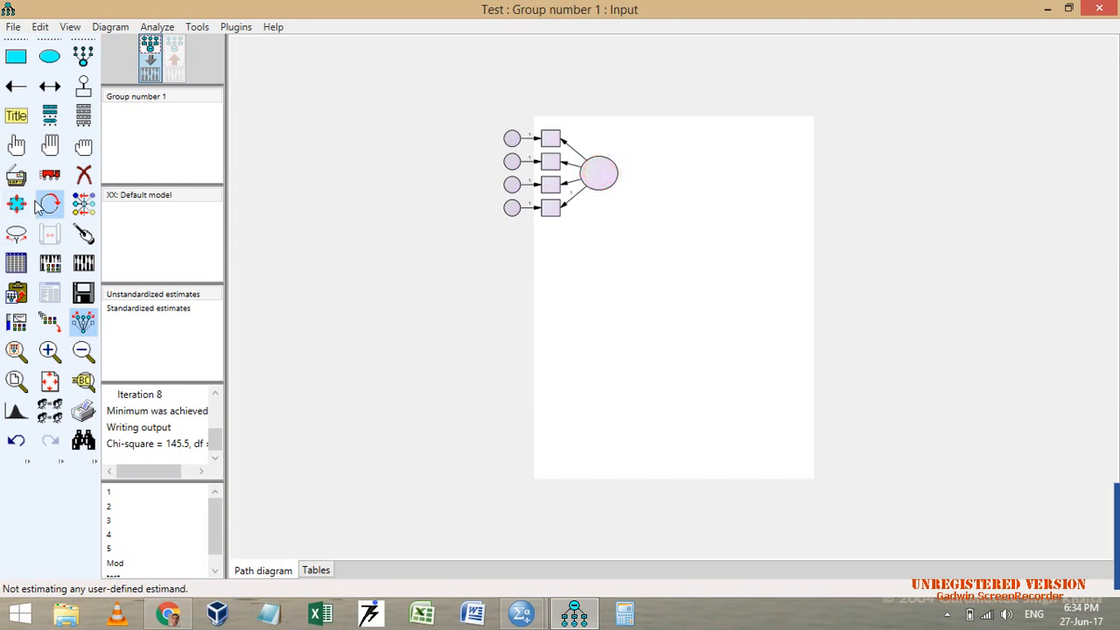
Step: Move the construct fully onto the page and duplicate it downward to form a column of four constructs
{"action": "left_click", "coordinate": [50, 175]}
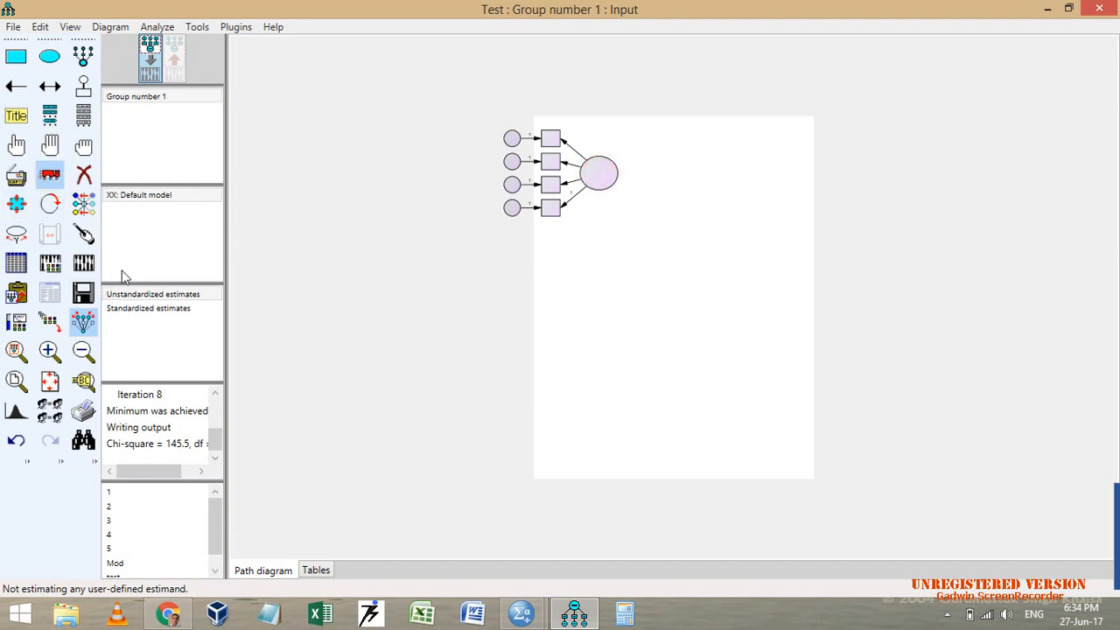
{"action": "left_click_drag", "start_coordinate": [610, 185], "coordinate": [637, 260]}
{"action": "mouse_move", "coordinate": [636, 261]}
{"action": "left_mouse_down"}
{"action": "mouse_move", "coordinate": [628, 360]}
{"action": "mouse_move", "coordinate": [642, 365]}
{"action": "mouse_move", "coordinate": [640, 461]}
{"action": "left_mouse_up"}
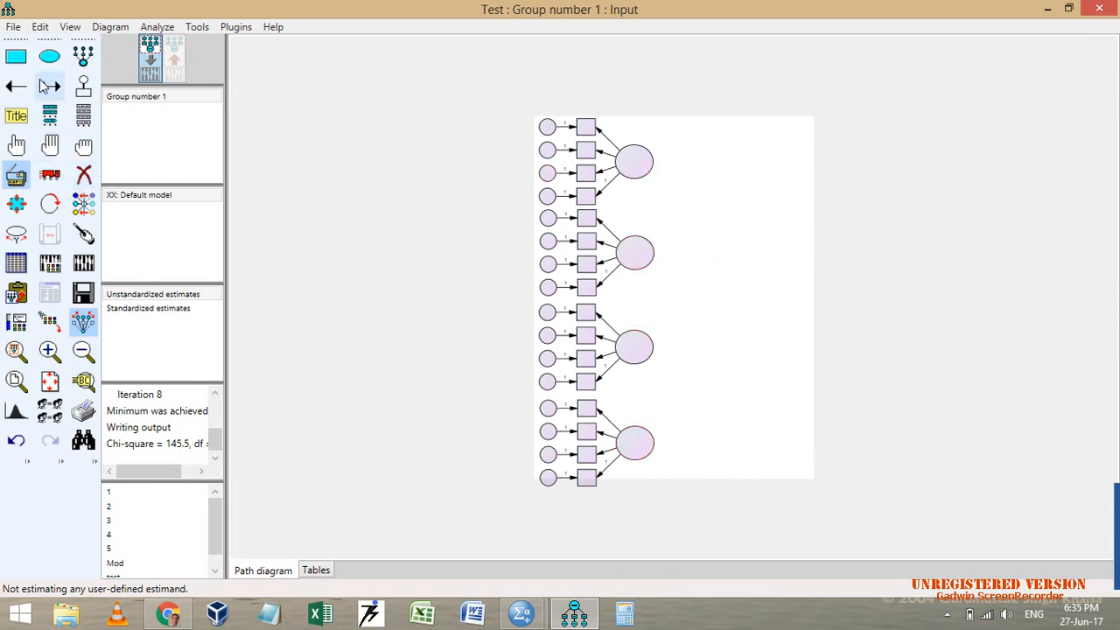
Step: Select the four latent variables and connect them all with the Draw Covariances plugin
{"action": "left_click", "coordinate": [16, 146]}
{"action": "left_click", "coordinate": [636, 166]}
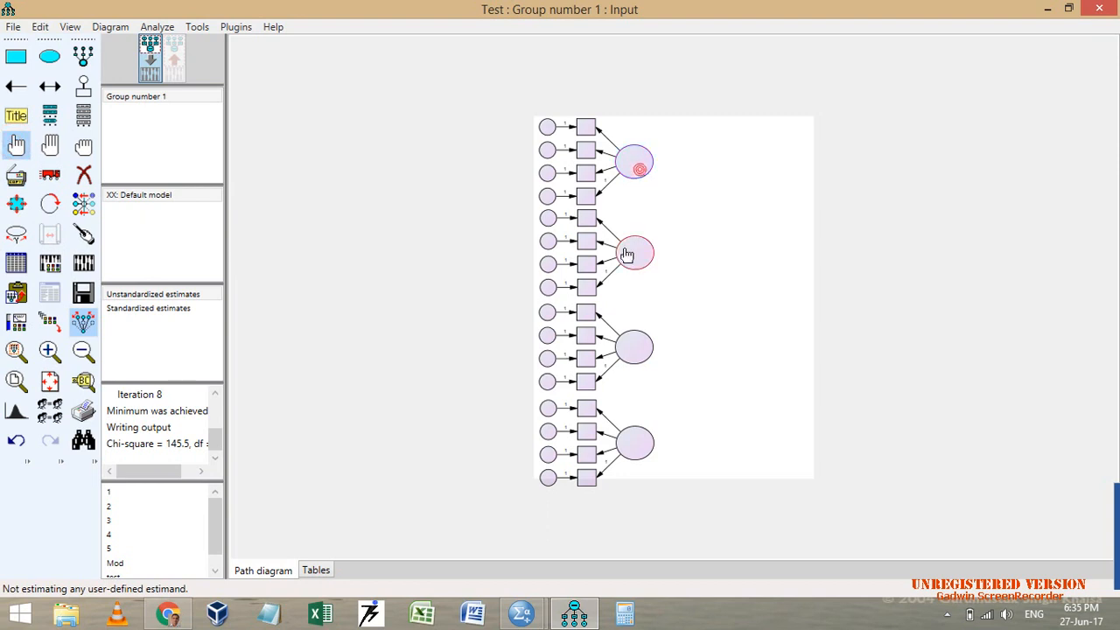
{"action": "left_click", "coordinate": [634, 252]}
{"action": "left_click", "coordinate": [632, 353]}
{"action": "left_click", "coordinate": [235, 26]}
{"action": "left_click", "coordinate": [304, 85]}
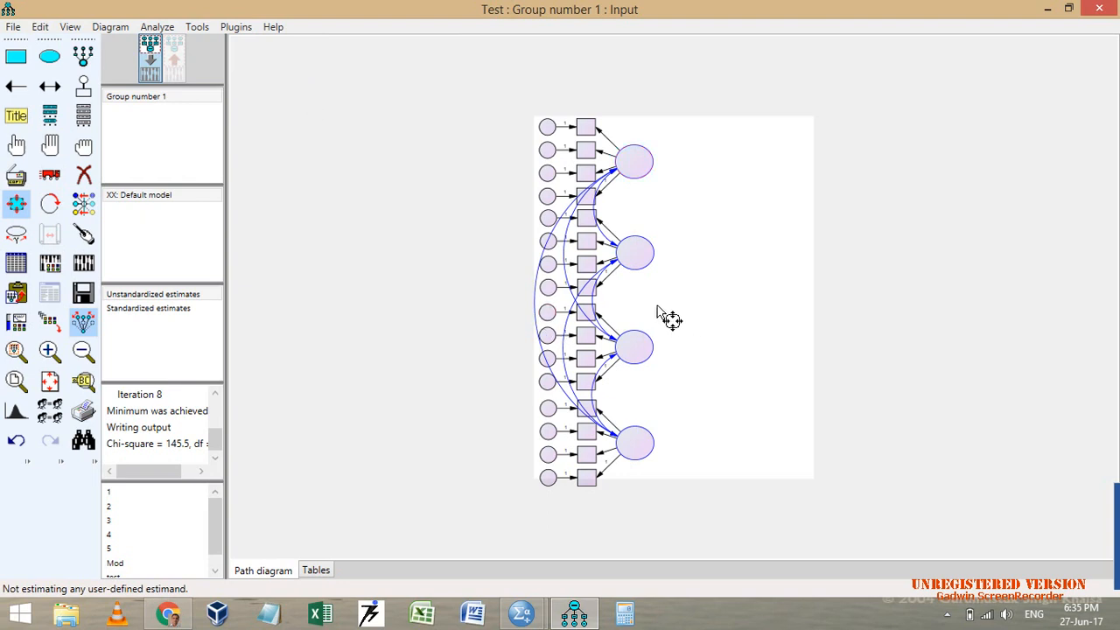
Step: Rotate the indicators of all four constructs to the right side, away from the covariance arrows
{"action": "left_click", "coordinate": [50, 203]}
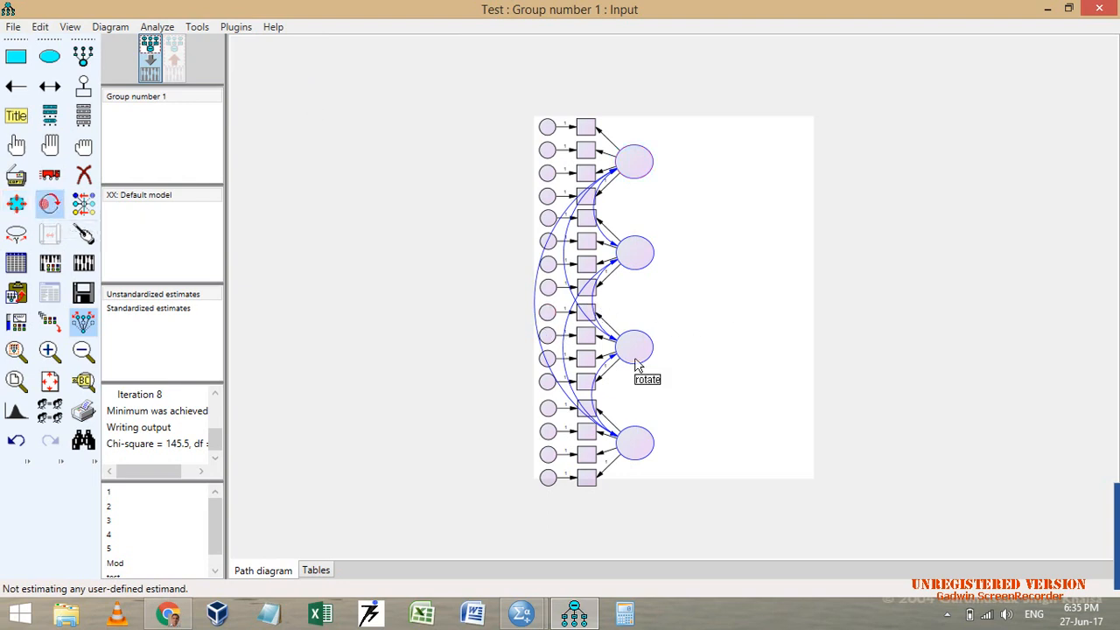
{"action": "left_click", "coordinate": [639, 166]}
{"action": "left_click", "coordinate": [639, 166]}
{"action": "left_click", "coordinate": [636, 253]}
{"action": "left_click", "coordinate": [635, 252]}
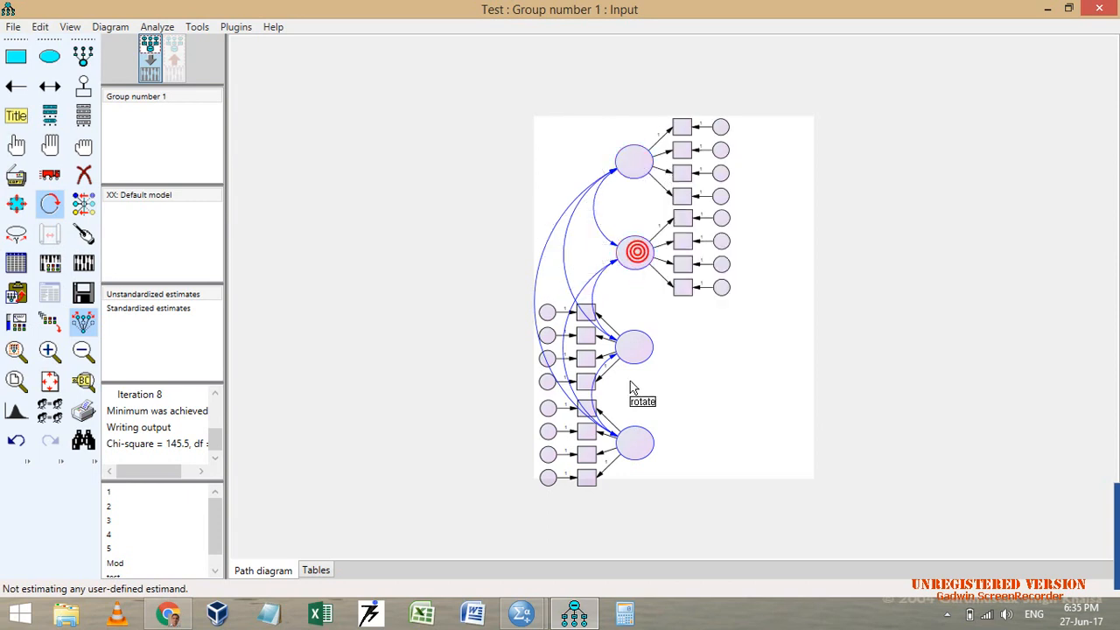
{"action": "left_click", "coordinate": [636, 350]}
{"action": "left_click", "coordinate": [636, 349]}
{"action": "left_click", "coordinate": [636, 453]}
{"action": "left_click", "coordinate": [636, 453]}
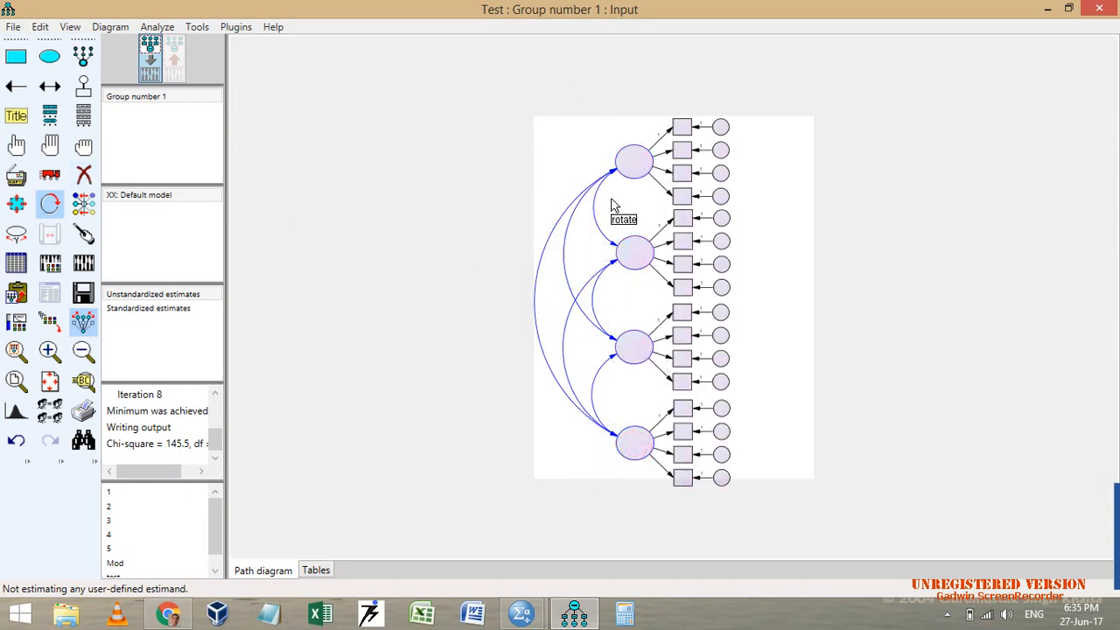
Step: Deselect everything, delete the topmost latent variable, and clear the rest of the diagram with the Erase All plugin
{"action": "left_click", "coordinate": [83, 146]}
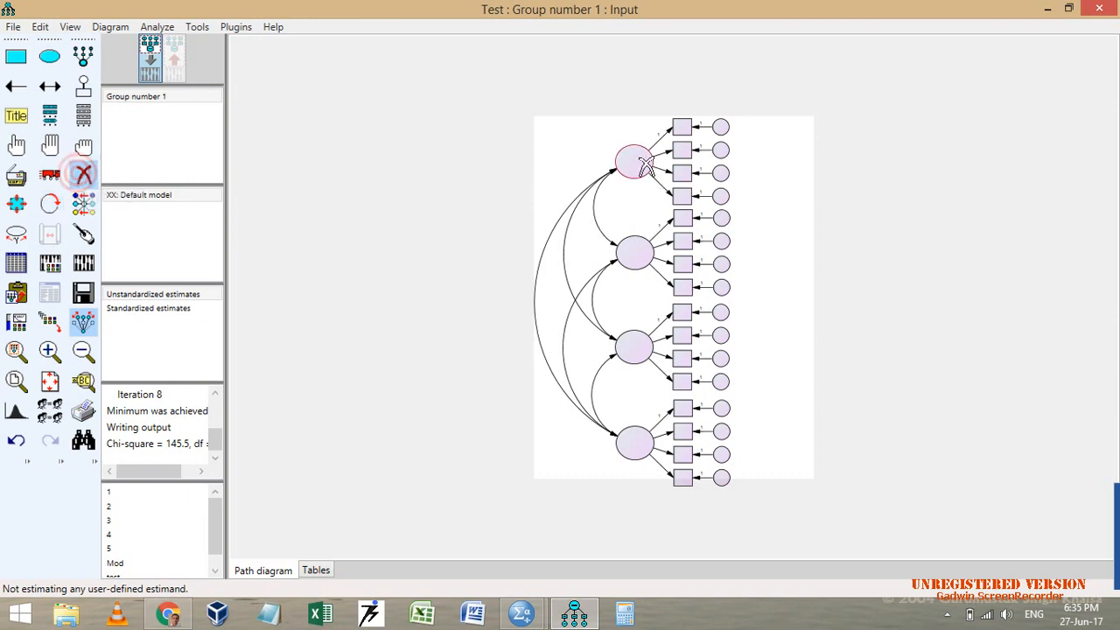
{"action": "left_click", "coordinate": [644, 162]}
{"action": "left_click", "coordinate": [236, 26]}
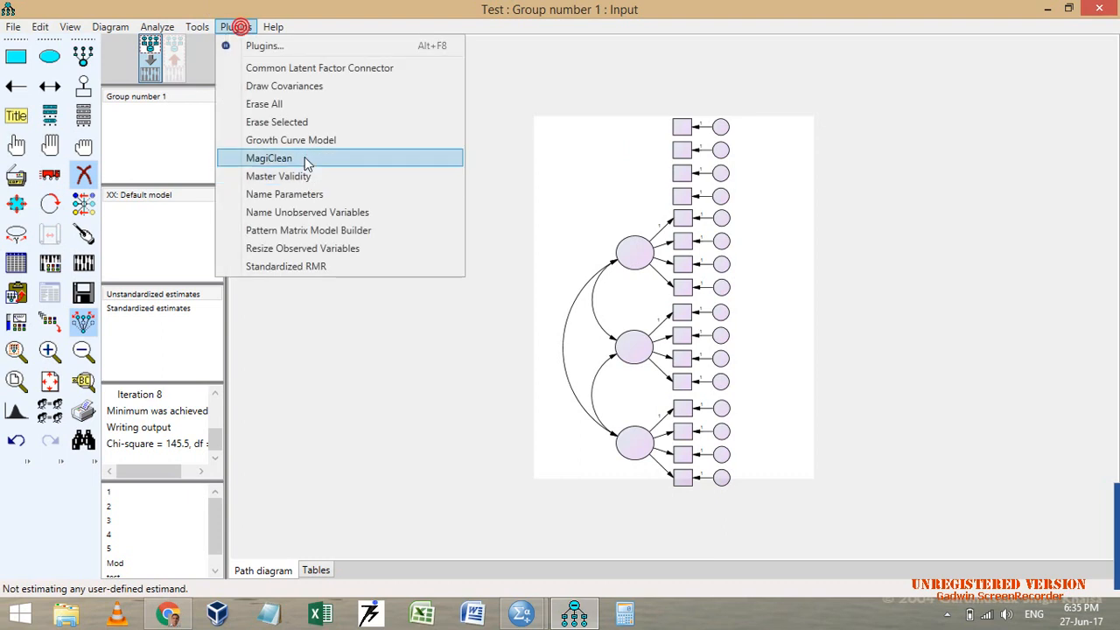
{"action": "left_click", "coordinate": [307, 103]}
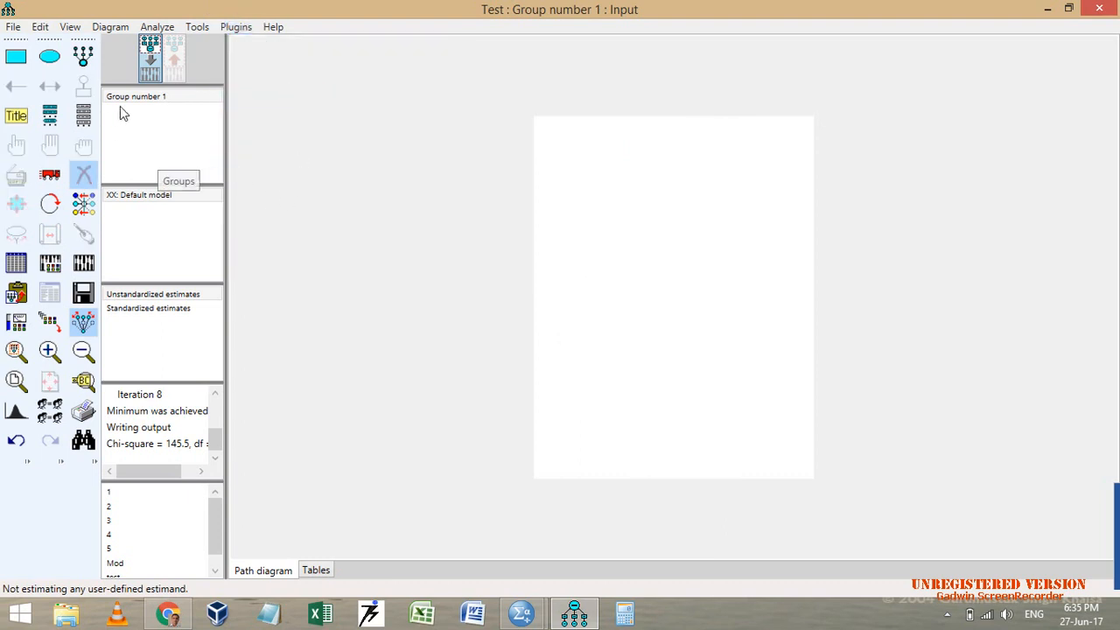
Step: Draw an observed variable and duplicate it to make a left column of four and four scattered copies to its right
{"action": "left_click", "coordinate": [16, 59]}
{"action": "mouse_move", "coordinate": [559, 201]}
{"action": "left_mouse_down"}
{"action": "mouse_move", "coordinate": [633, 227]}
{"action": "mouse_move", "coordinate": [594, 259]}
{"action": "mouse_move", "coordinate": [586, 315]}
{"action": "mouse_move", "coordinate": [600, 348]}
{"action": "left_mouse_up"}
{"action": "left_click", "coordinate": [16, 175]}
{"action": "left_click_drag", "start_coordinate": [603, 302], "coordinate": [828, 244]}
{"action": "left_click_drag", "start_coordinate": [808, 237], "coordinate": [743, 412]}
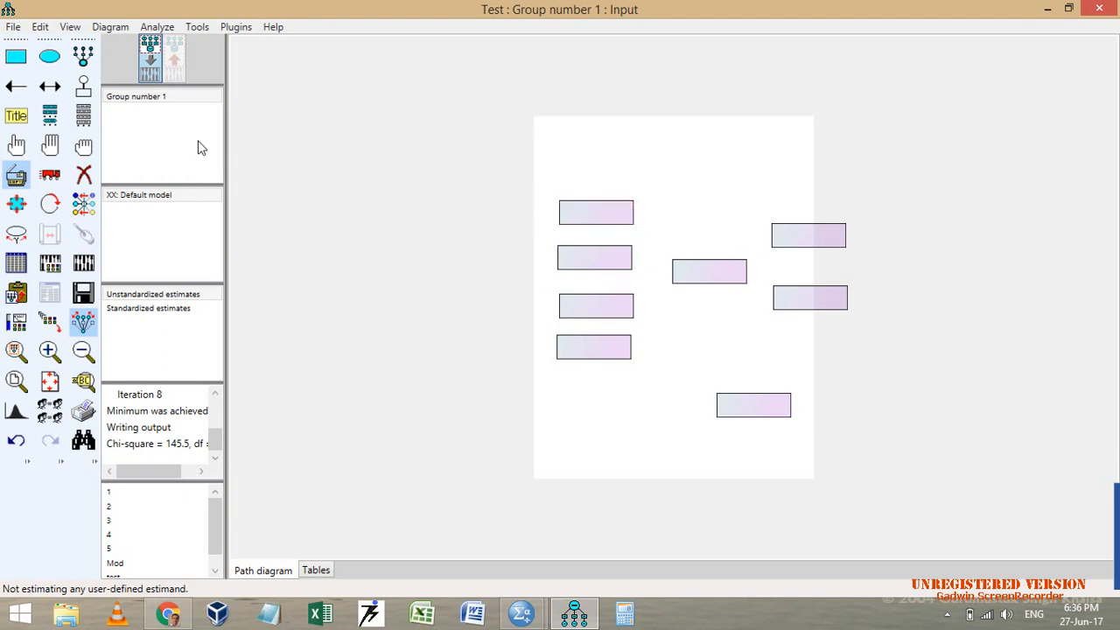
Step: Select the four observed variables in the left column and link them with the Draw Covariances plugin
{"action": "left_click", "coordinate": [16, 145]}
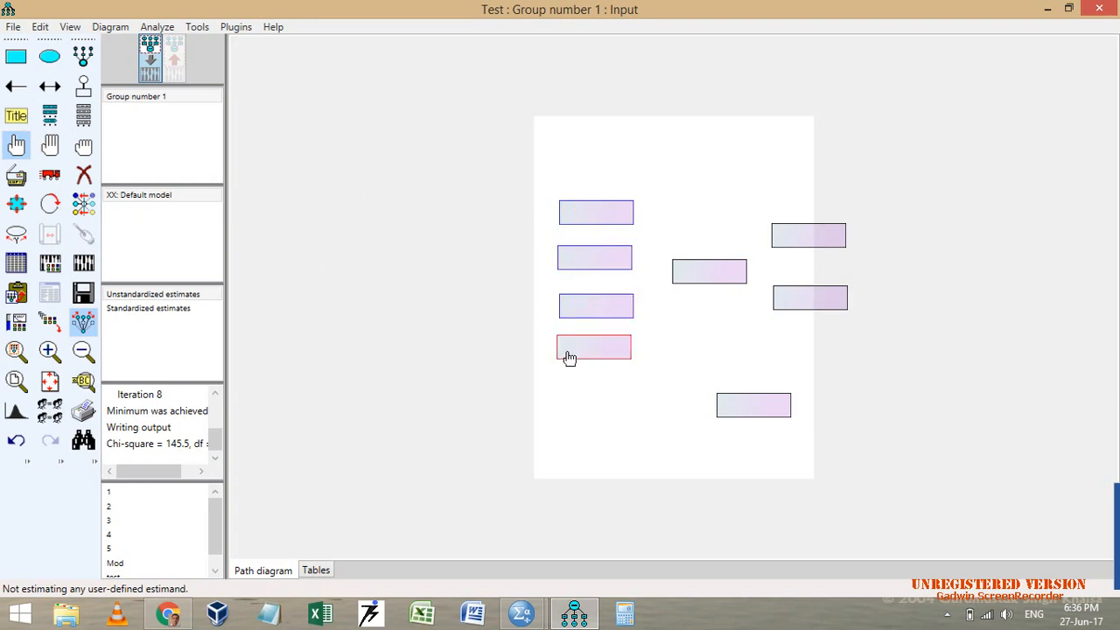
{"action": "left_click", "coordinate": [229, 26]}
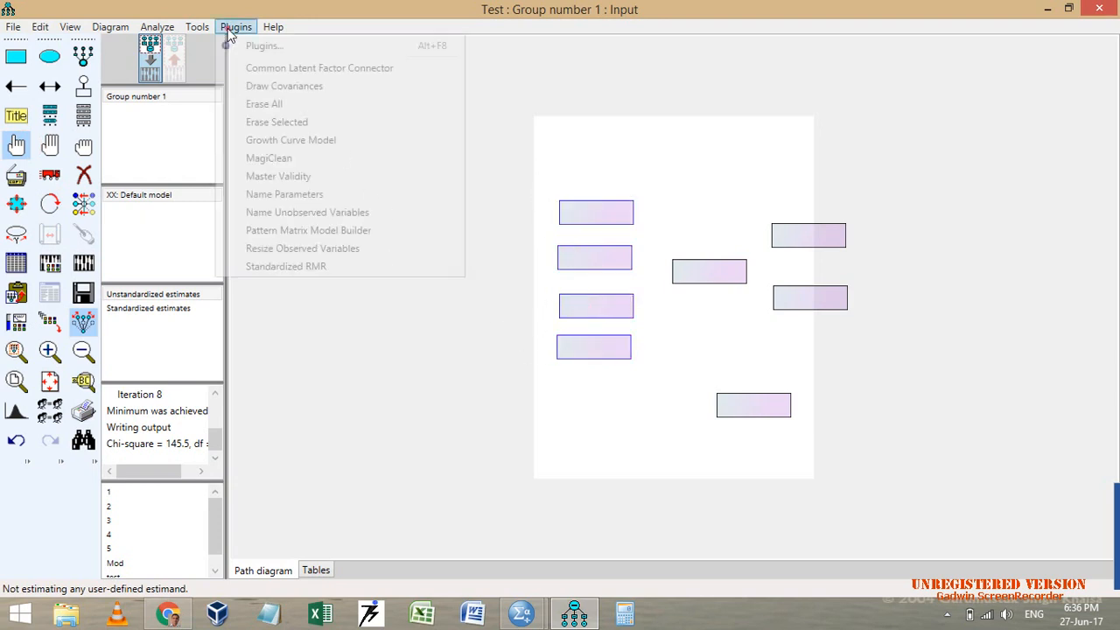
{"action": "left_click", "coordinate": [310, 93]}
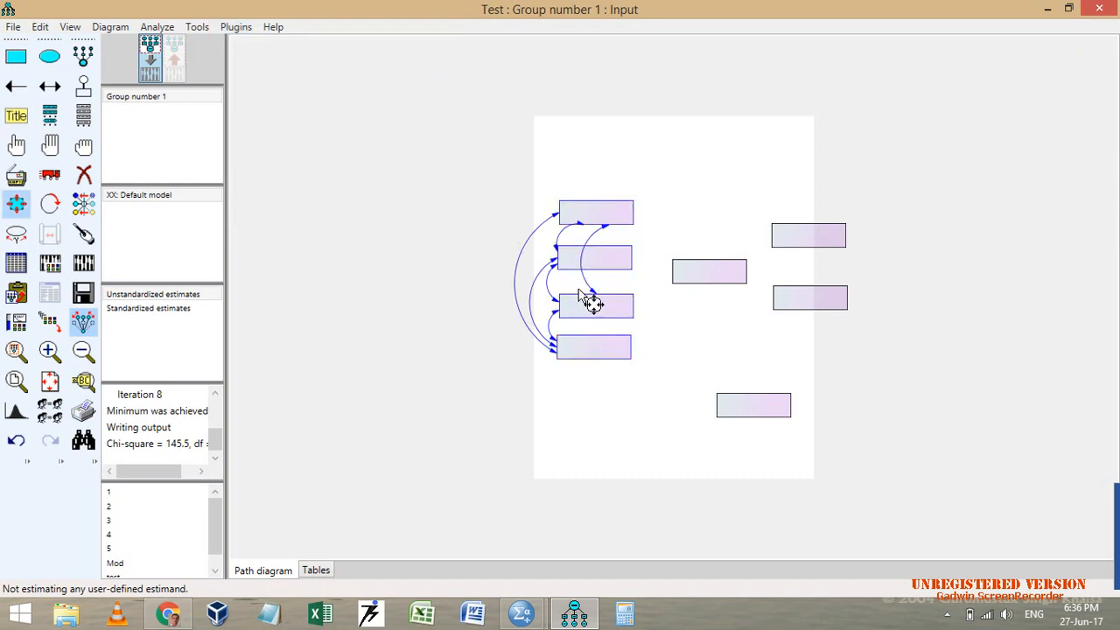
Step: Reroute the top variable's covariance arrows to the left edges of the rectangles and deselect all objects
{"action": "left_click", "coordinate": [50, 175]}
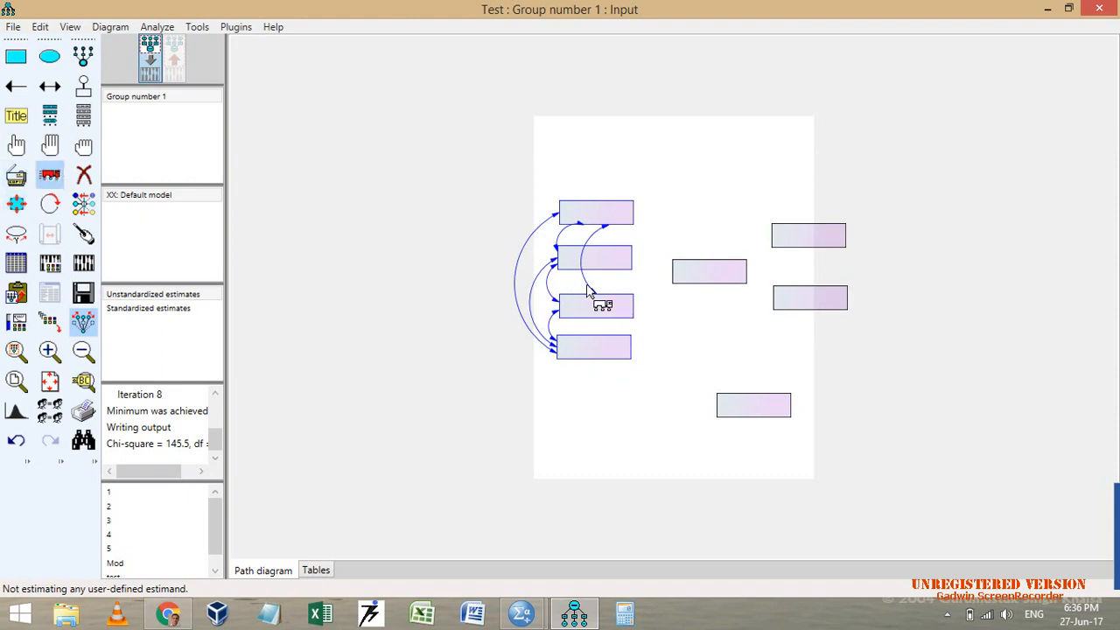
{"action": "left_click_drag", "start_coordinate": [591, 291], "coordinate": [563, 306]}
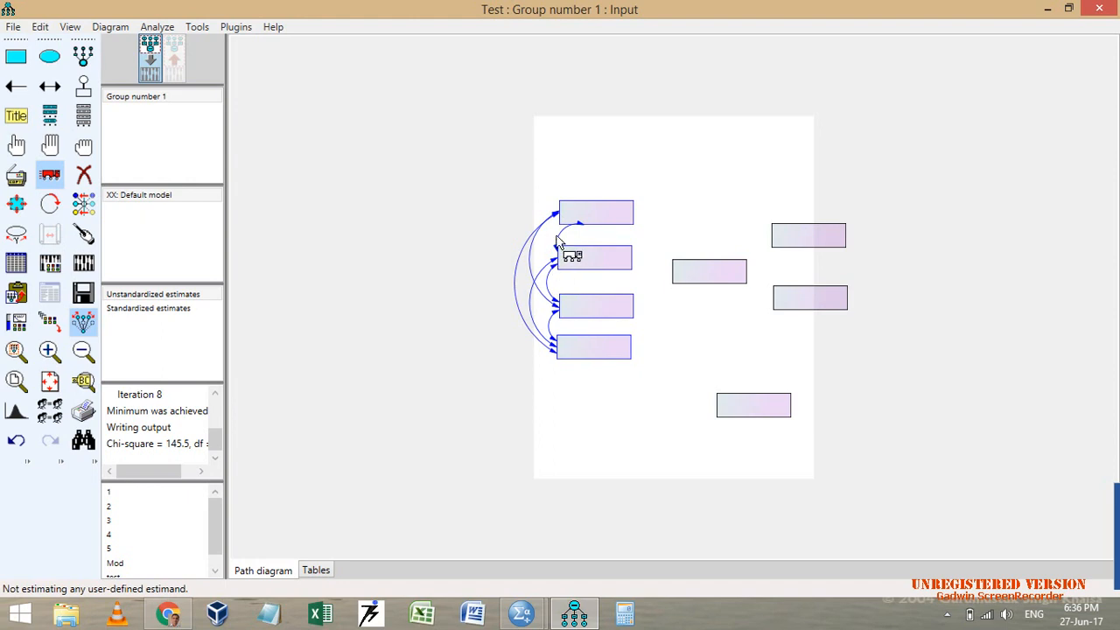
{"action": "left_click_drag", "start_coordinate": [577, 232], "coordinate": [561, 209]}
{"action": "left_click", "coordinate": [83, 146]}
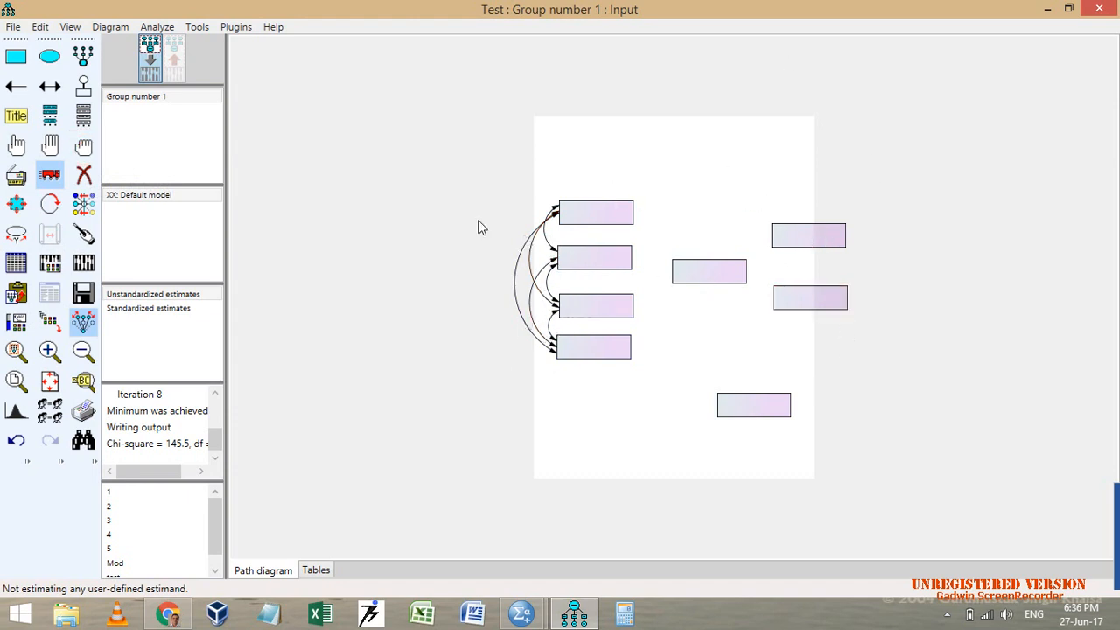
Step: Select the four scattered observed variables on the right and remove them with the Erase Selected plugin
{"action": "left_click", "coordinate": [235, 26]}
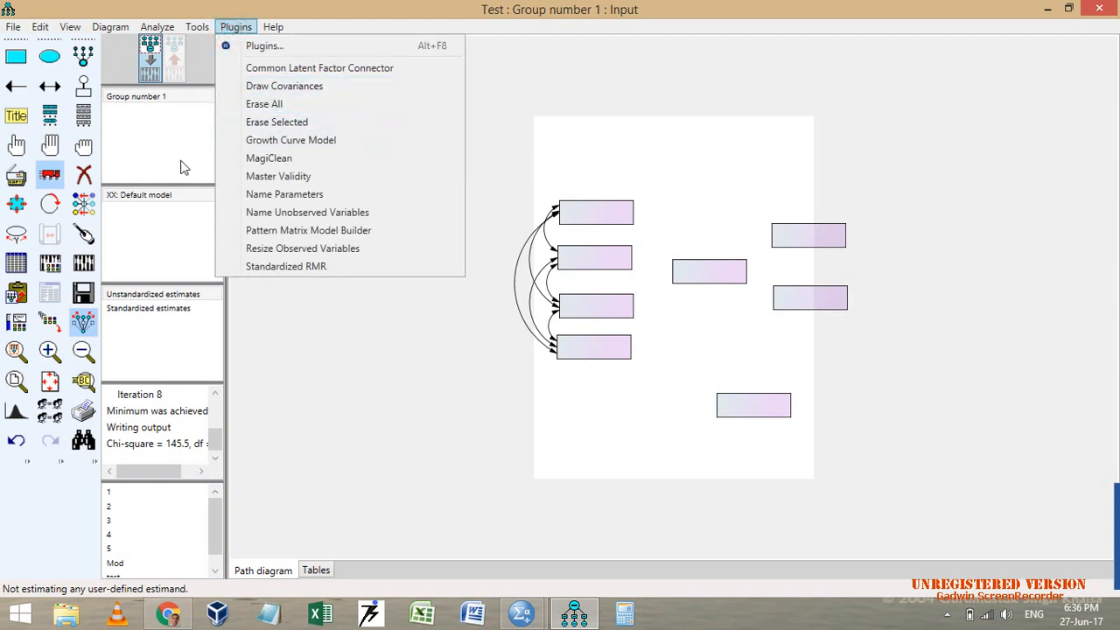
{"action": "left_click", "coordinate": [17, 145]}
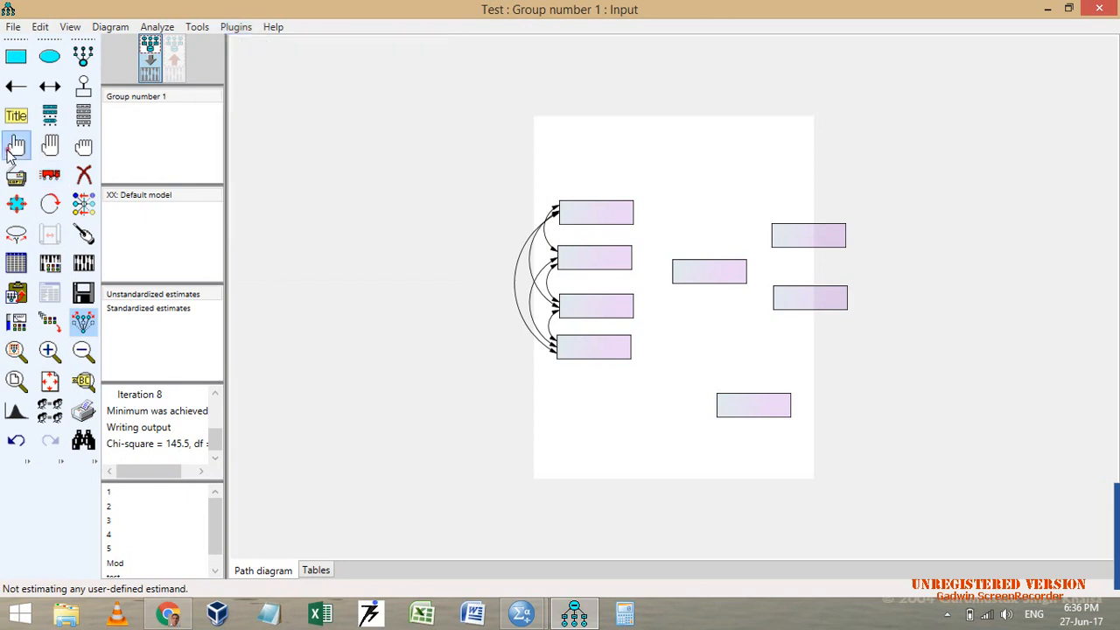
{"action": "left_click", "coordinate": [702, 268]}
{"action": "left_click", "coordinate": [782, 232]}
{"action": "left_click", "coordinate": [795, 301]}
{"action": "left_click", "coordinate": [753, 408]}
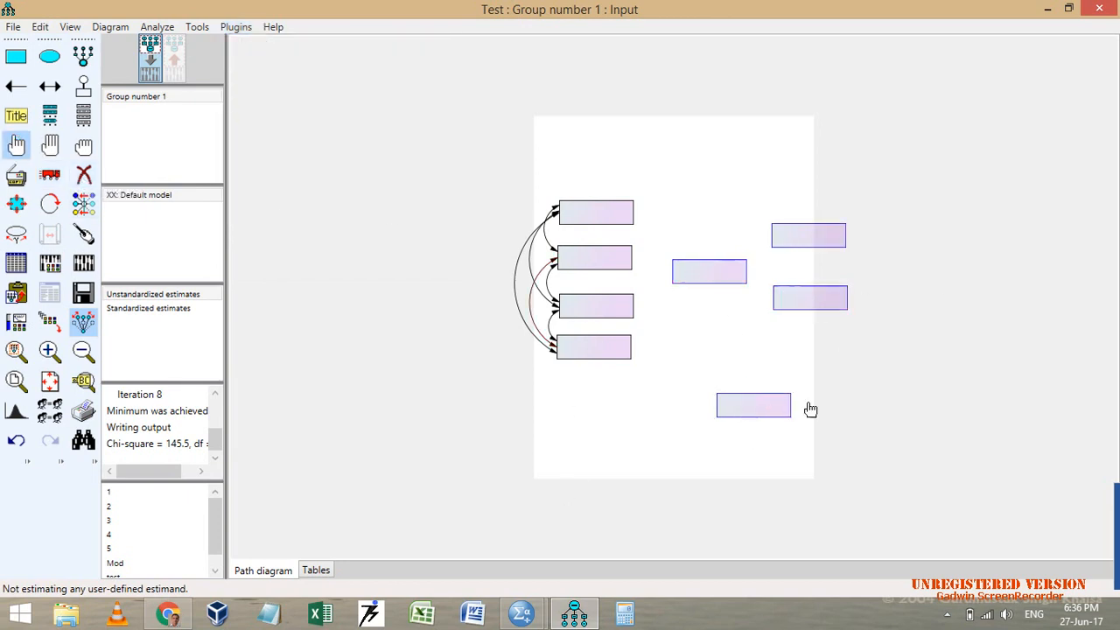
{"action": "left_click", "coordinate": [235, 26]}
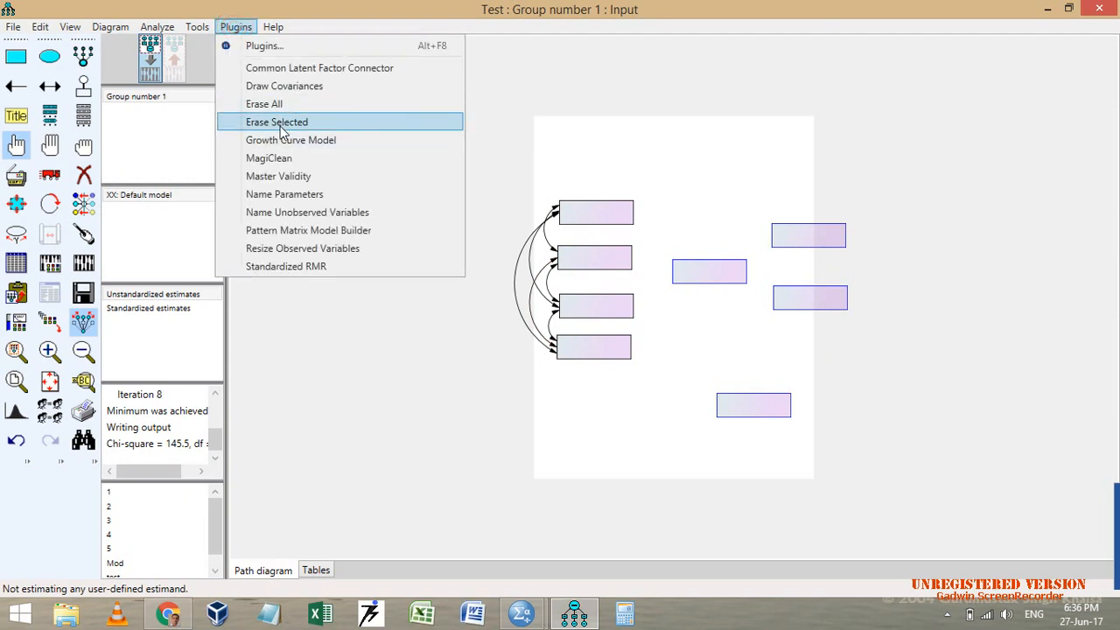
{"action": "left_click", "coordinate": [279, 125]}
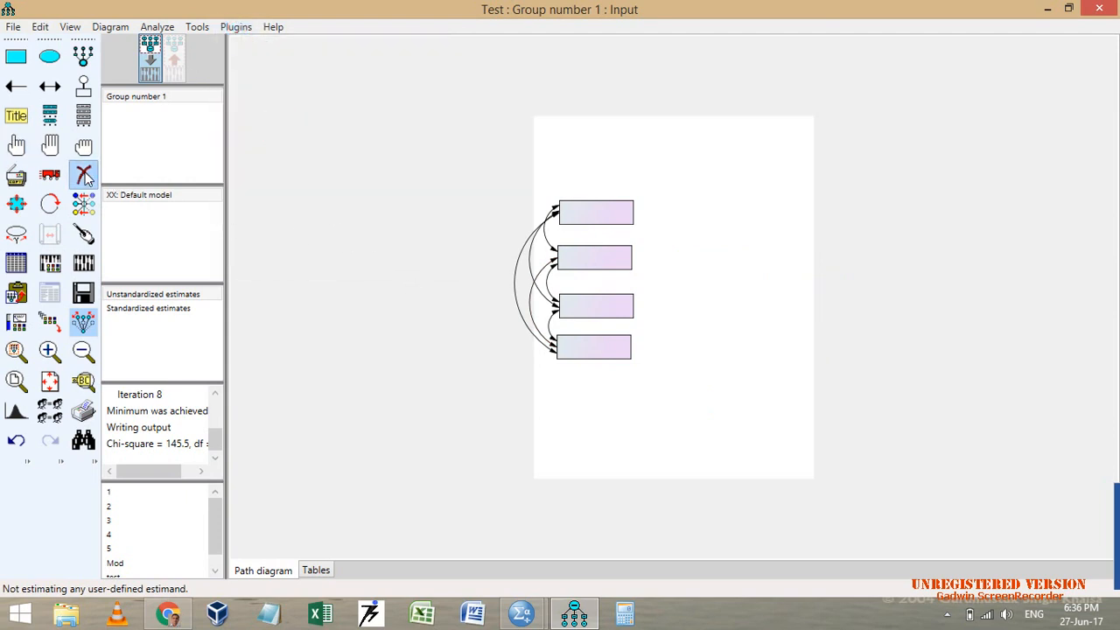
Step: Run the Erase Selected plugin with nothing selected, and clear the remaining diagram with the Erase All plugin
{"action": "left_click", "coordinate": [85, 176]}
{"action": "left_click", "coordinate": [16, 145]}
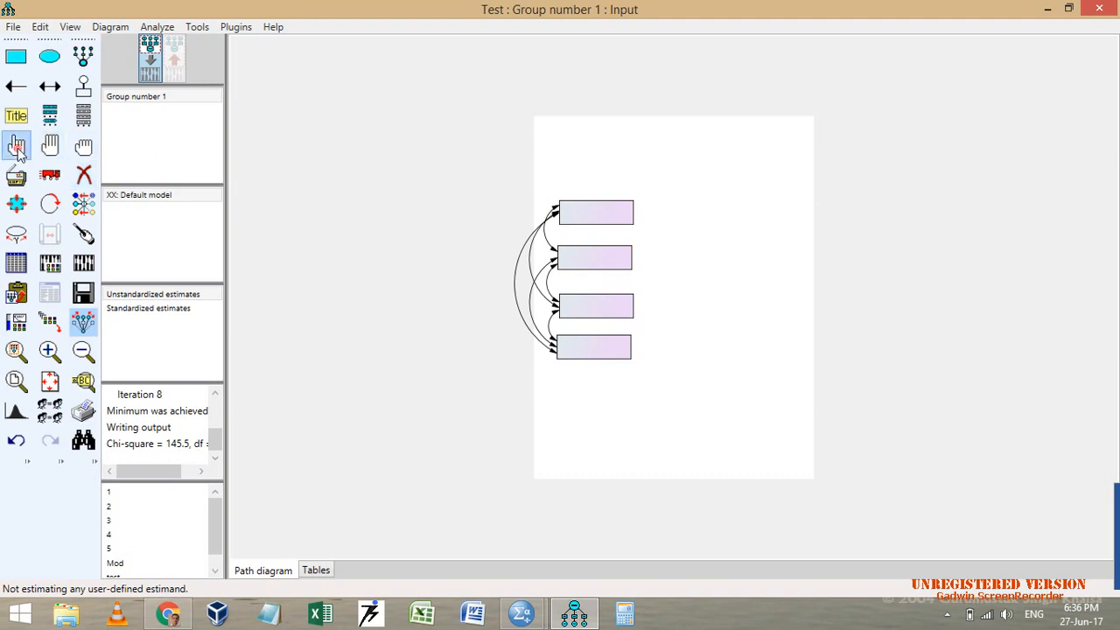
{"action": "left_click", "coordinate": [235, 26]}
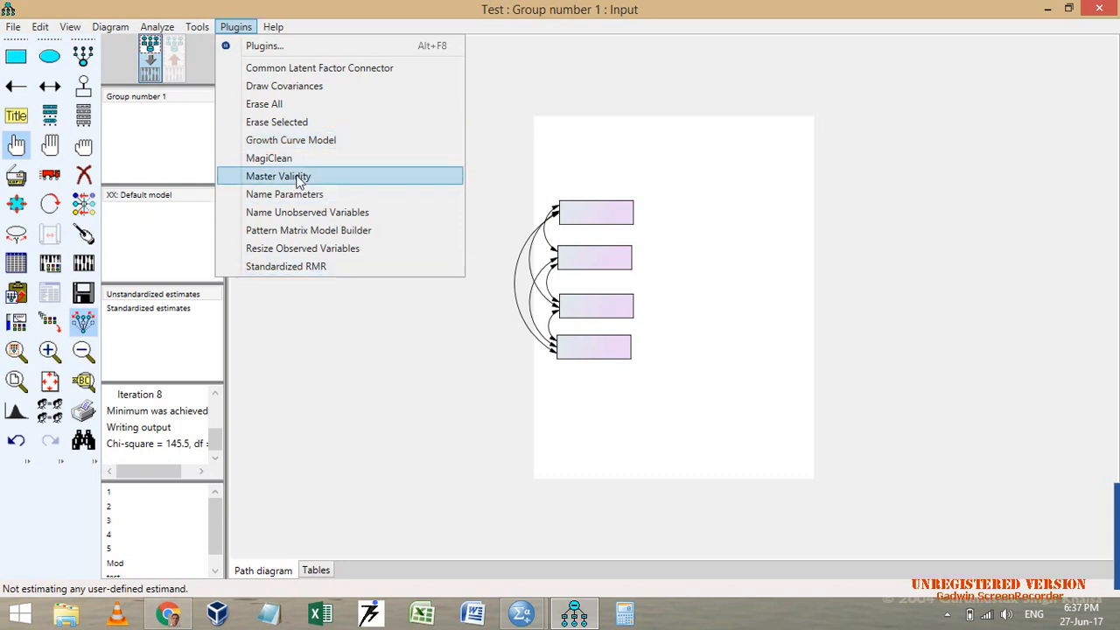
{"action": "left_click", "coordinate": [289, 123]}
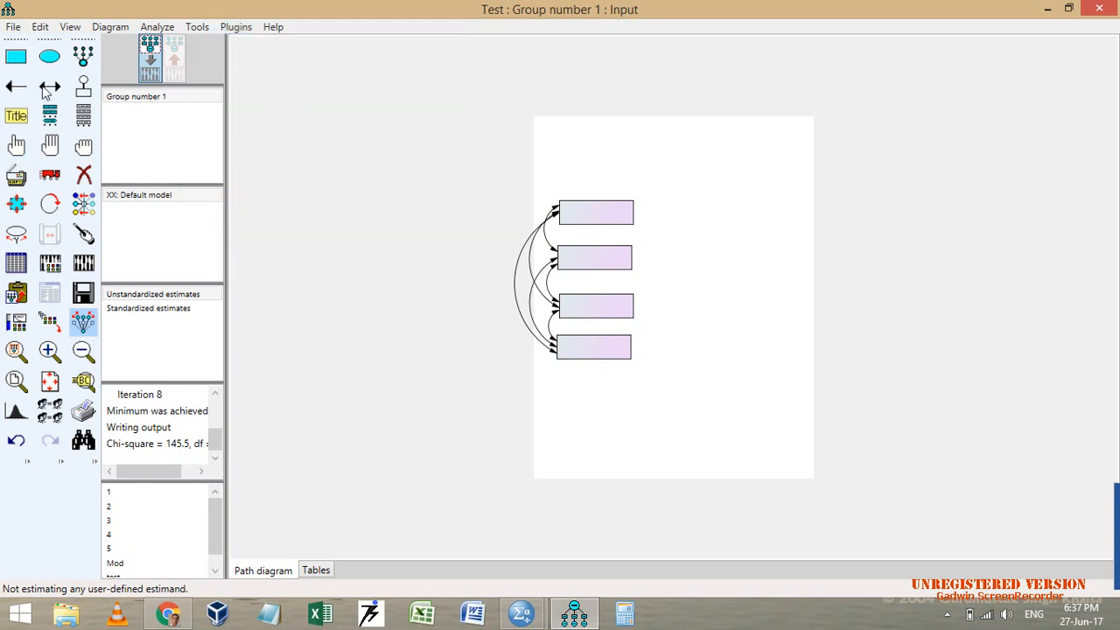
{"action": "left_click", "coordinate": [229, 26]}
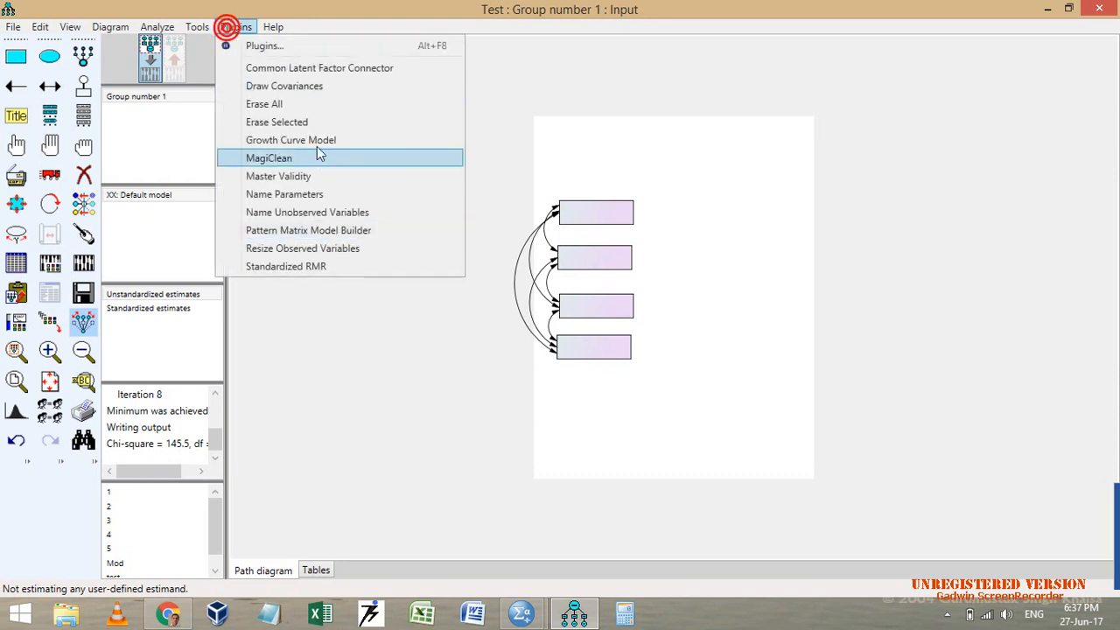
{"action": "left_click", "coordinate": [309, 106]}
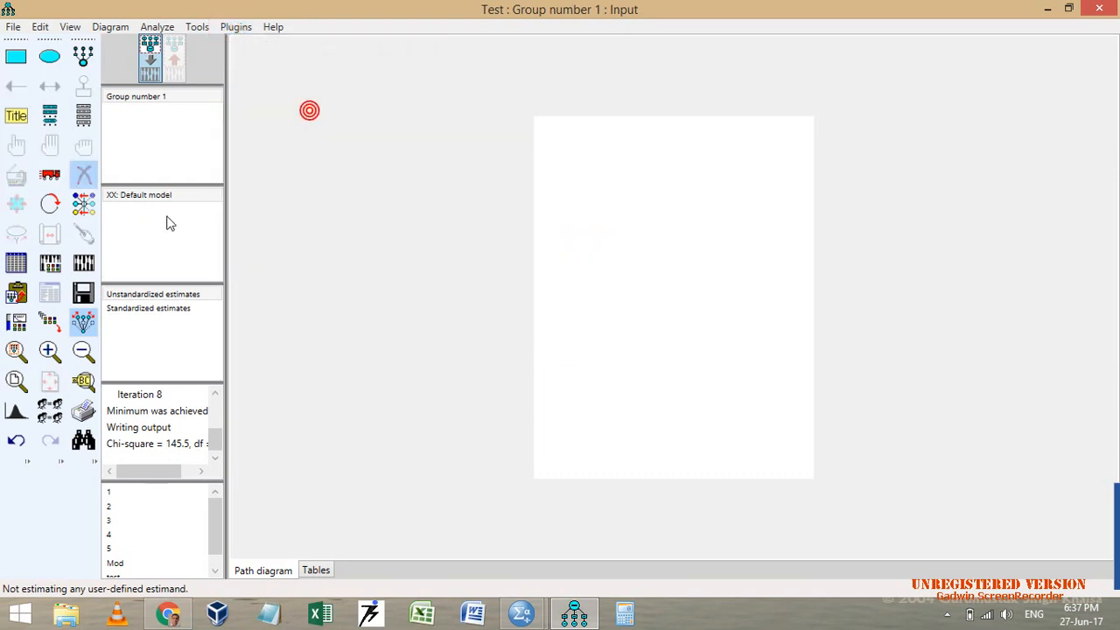
Step: Draw a latent variable with five indicators and their error terms near the page's upper left
{"action": "left_click", "coordinate": [83, 60]}
{"action": "left_click_drag", "start_coordinate": [582, 154], "coordinate": [626, 193]}
{"action": "left_click", "coordinate": [612, 175]}
{"action": "left_click", "coordinate": [612, 175]}
{"action": "left_click", "coordinate": [611, 179]}
{"action": "left_click", "coordinate": [610, 179]}
{"action": "left_click", "coordinate": [610, 179]}
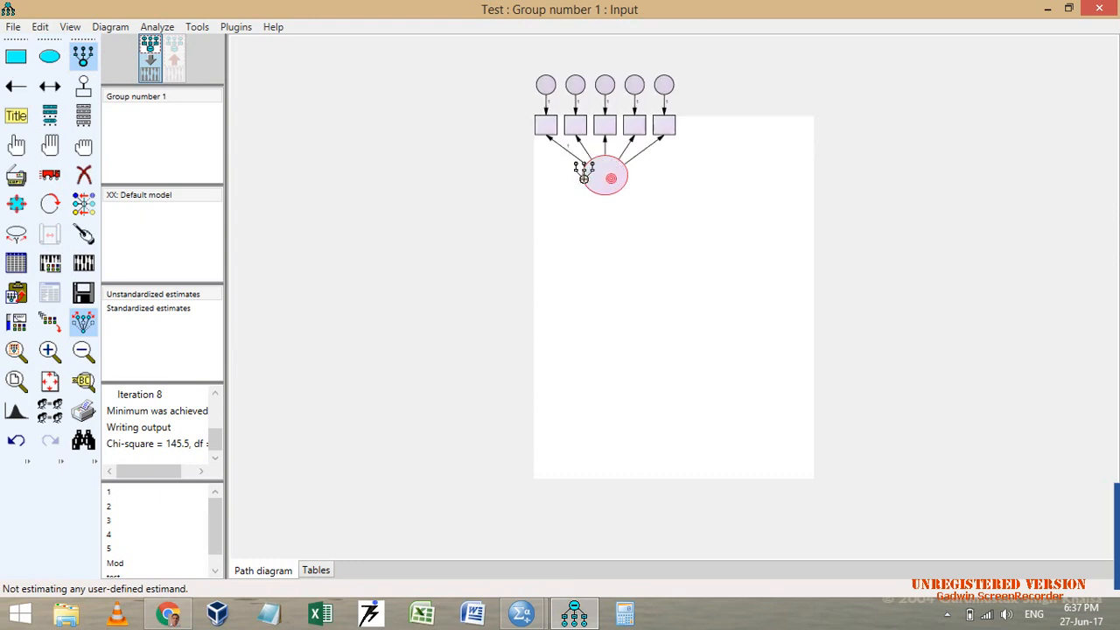
Step: Rotate the five-indicator construct until its indicators face left
{"action": "left_click", "coordinate": [50, 203]}
{"action": "left_click", "coordinate": [602, 181]}
{"action": "left_click", "coordinate": [602, 181]}
{"action": "left_click", "coordinate": [602, 181]}
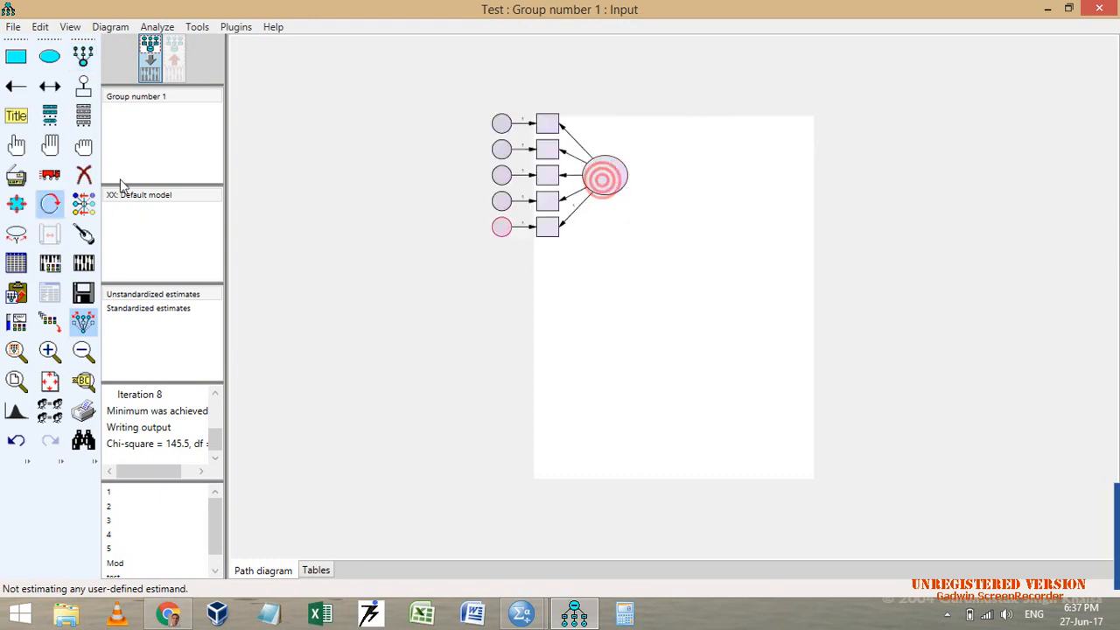
Step: Move the five-indicator construct up, duplicate it twice below, and place one more copy to the right of the column
{"action": "left_click", "coordinate": [50, 175]}
{"action": "left_click_drag", "start_coordinate": [602, 195], "coordinate": [624, 403]}
{"action": "left_click", "coordinate": [12, 174]}
{"action": "left_click_drag", "start_coordinate": [621, 262], "coordinate": [766, 153]}
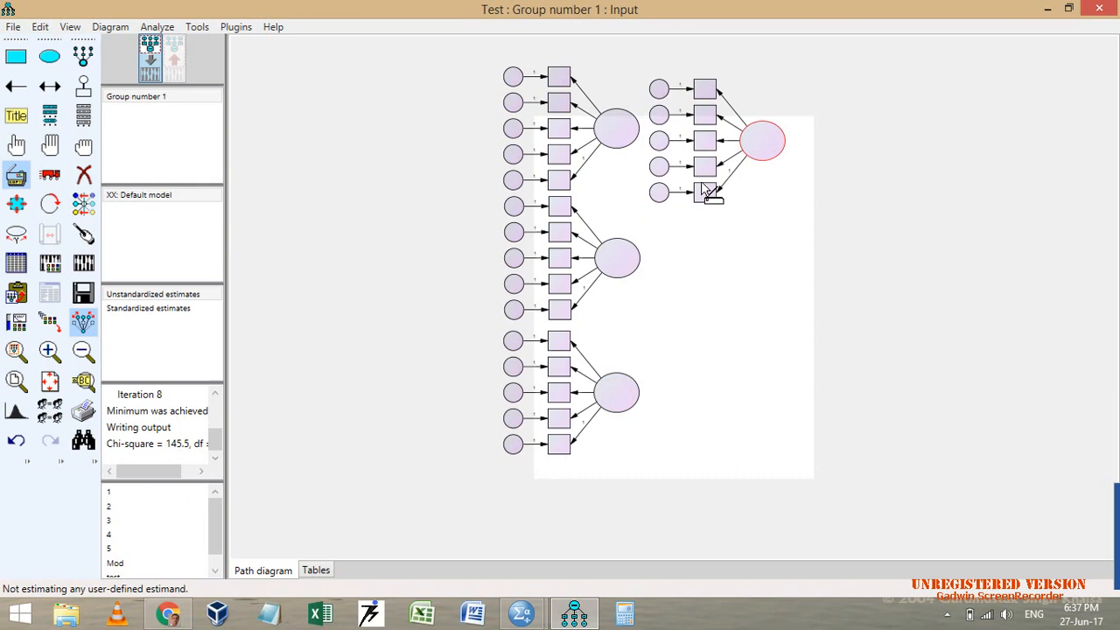
Step: Rotate the right-hand copy until its indicators face right, and duplicate it twice below itself
{"action": "left_click", "coordinate": [50, 203]}
{"action": "left_click", "coordinate": [777, 148]}
{"action": "left_click", "coordinate": [778, 149]}
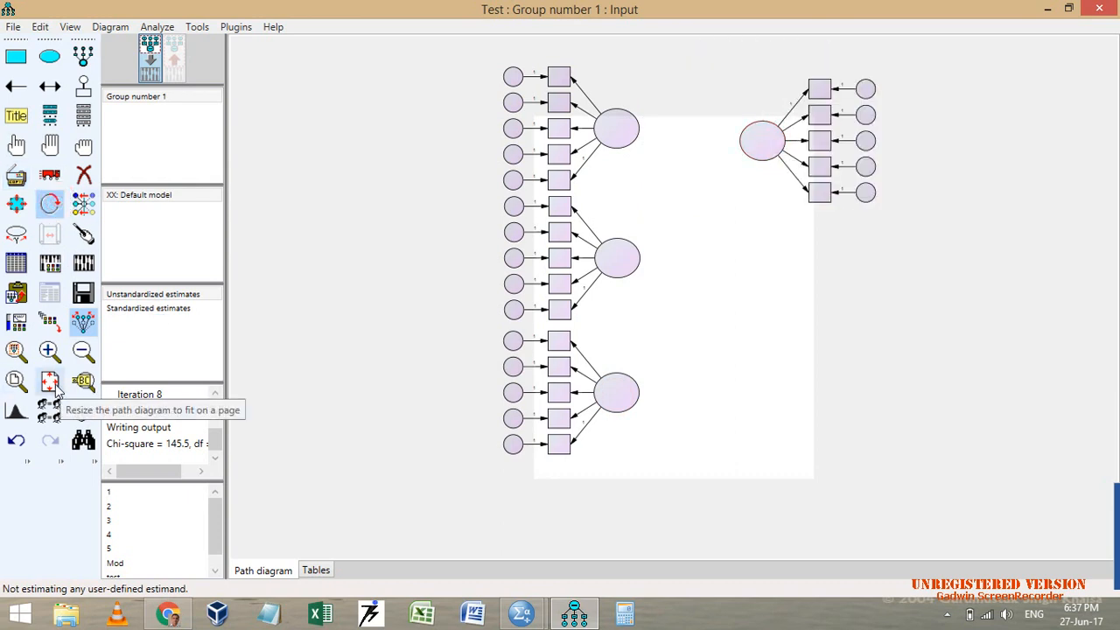
{"action": "left_click", "coordinate": [16, 174]}
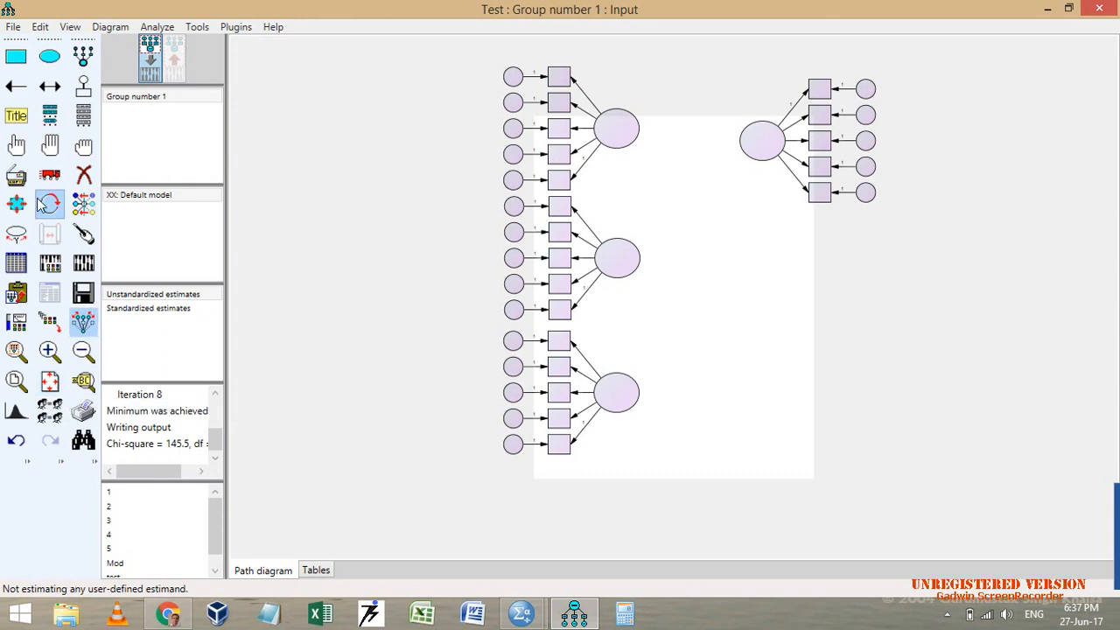
{"action": "mouse_move", "coordinate": [777, 156]}
{"action": "left_mouse_down"}
{"action": "mouse_move", "coordinate": [782, 313]}
{"action": "mouse_move", "coordinate": [775, 288]}
{"action": "mouse_move", "coordinate": [759, 427]}
{"action": "mouse_move", "coordinate": [770, 418]}
{"action": "left_mouse_up"}
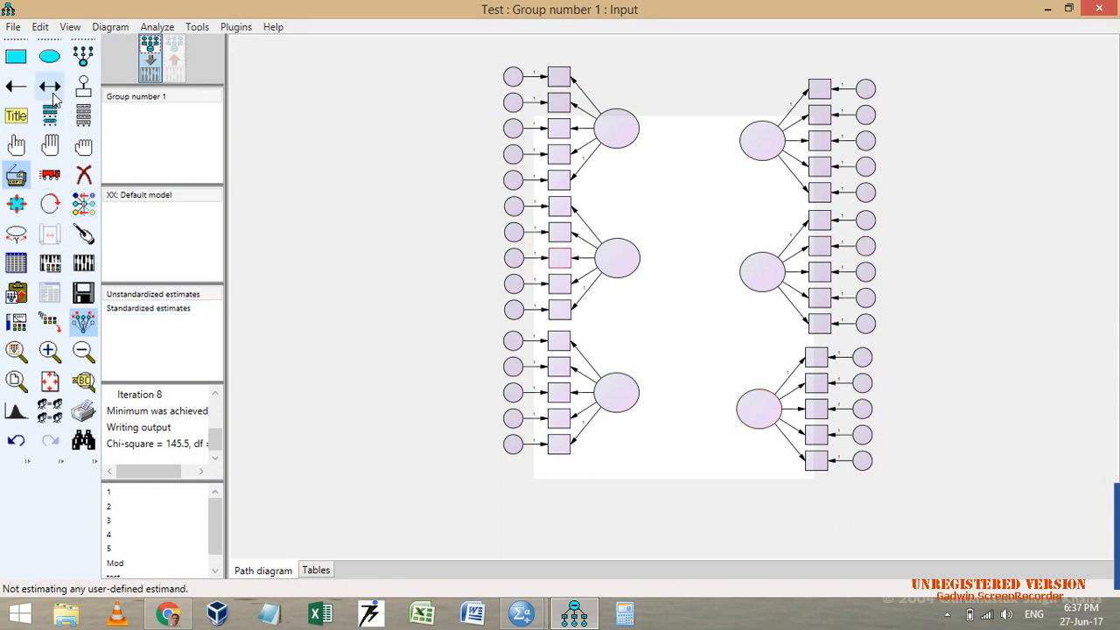
Step: Select all six latent variables, connect them with the Draw Covariances plugin, and clear the selection
{"action": "left_click", "coordinate": [18, 147]}
{"action": "left_click", "coordinate": [617, 130]}
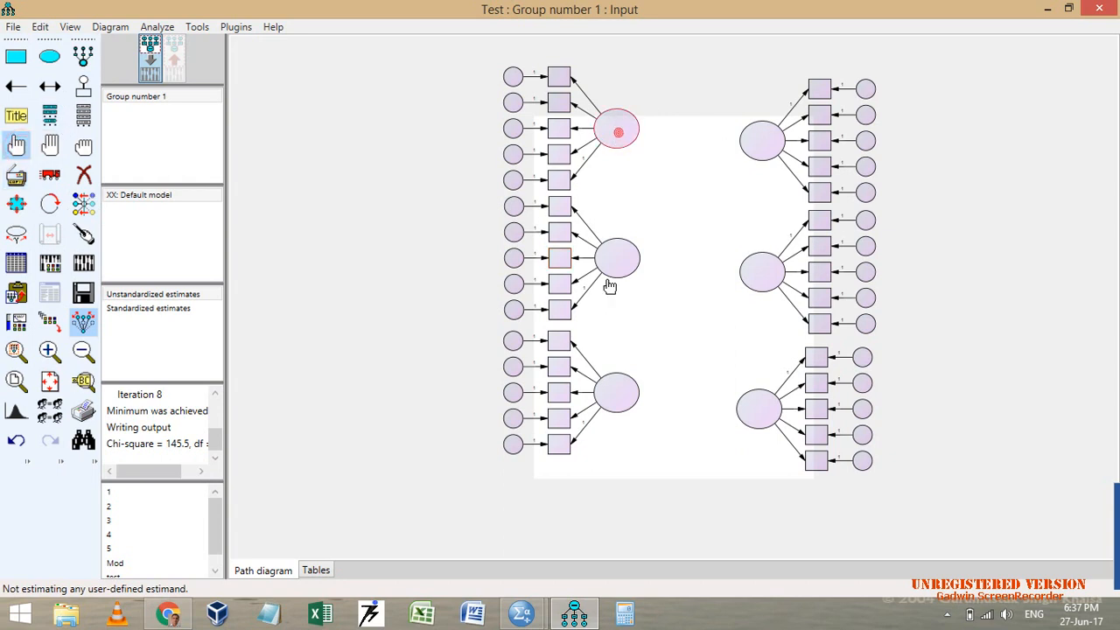
{"action": "left_click", "coordinate": [625, 250]}
{"action": "left_click", "coordinate": [619, 398]}
{"action": "left_click", "coordinate": [766, 416]}
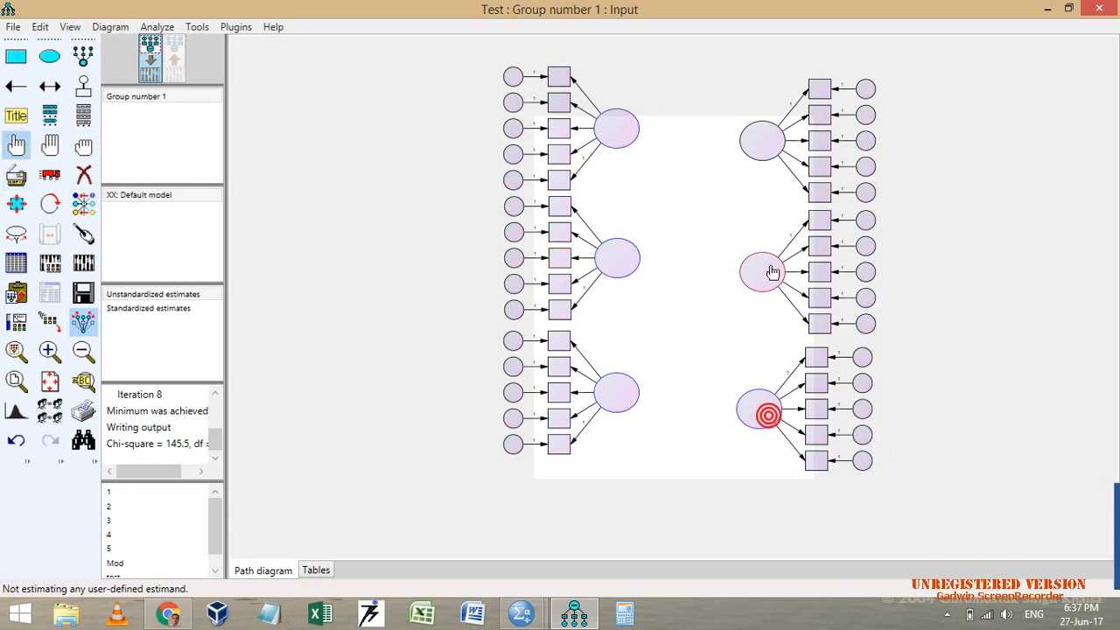
{"action": "left_click", "coordinate": [768, 267]}
{"action": "left_click", "coordinate": [764, 145]}
{"action": "left_click", "coordinate": [235, 27]}
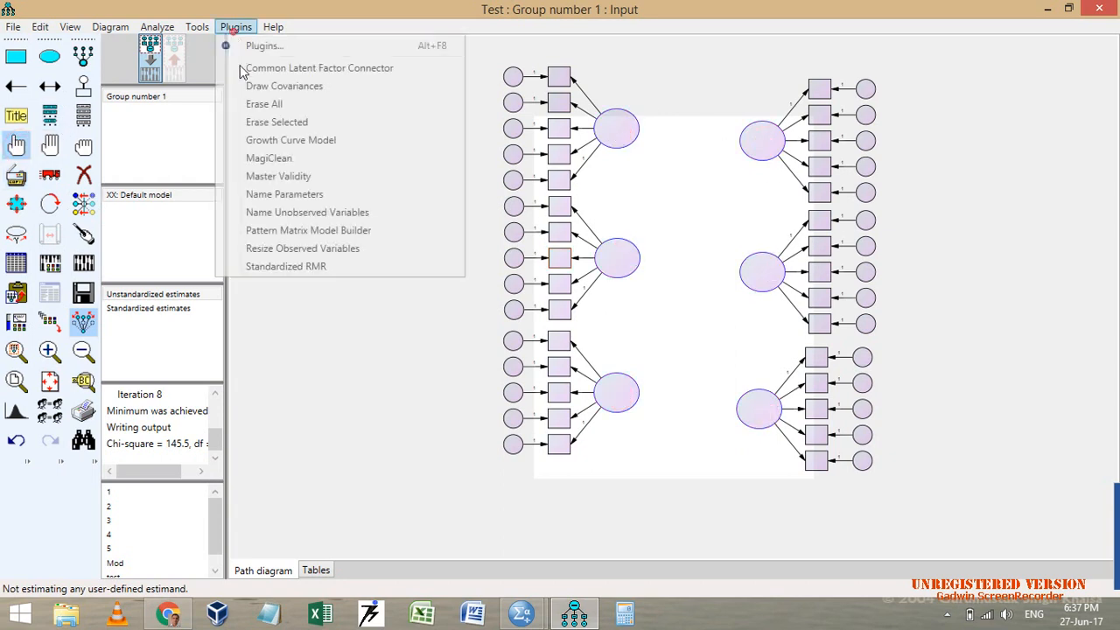
{"action": "left_click", "coordinate": [309, 90]}
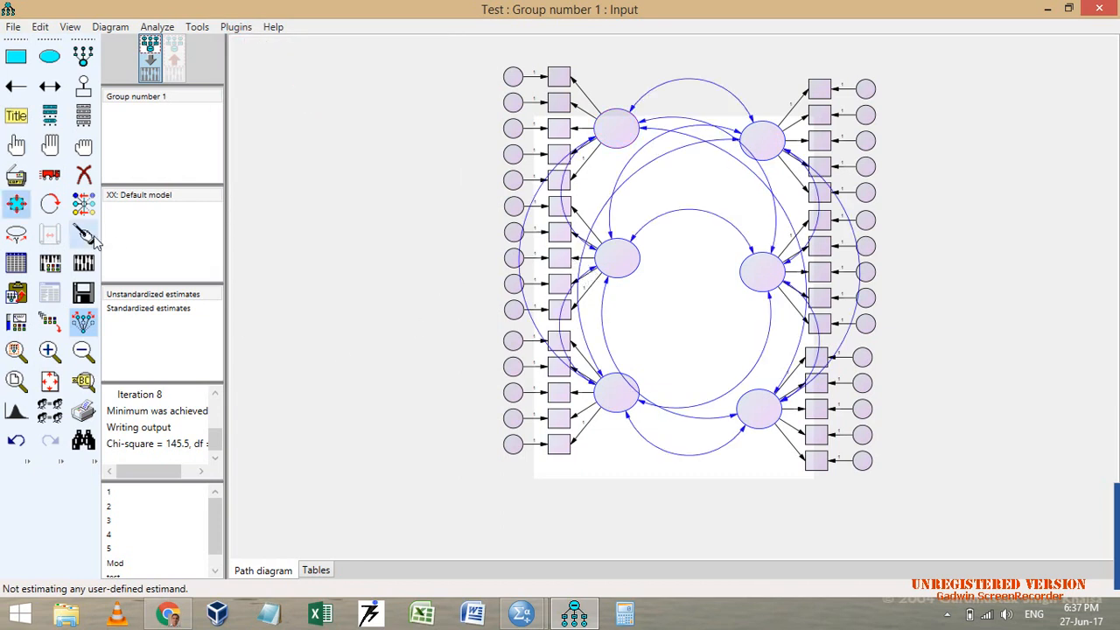
{"action": "left_click", "coordinate": [84, 146]}
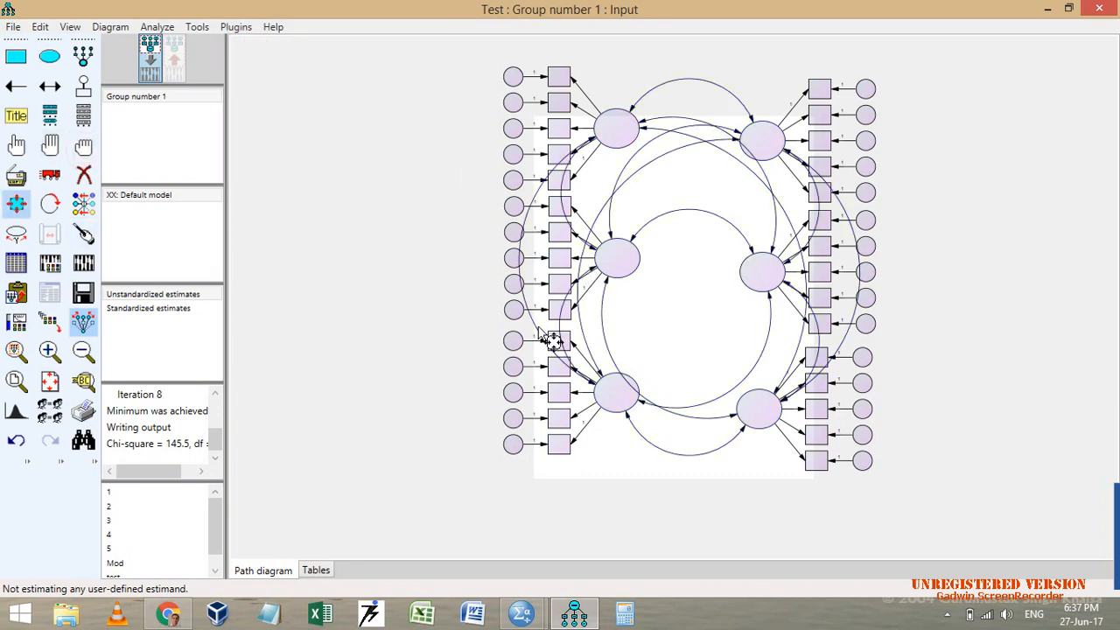
Step: Fit the path diagram to the page, undo that, and fit it with the MagiClean plugin instead
{"action": "left_click", "coordinate": [48, 383]}
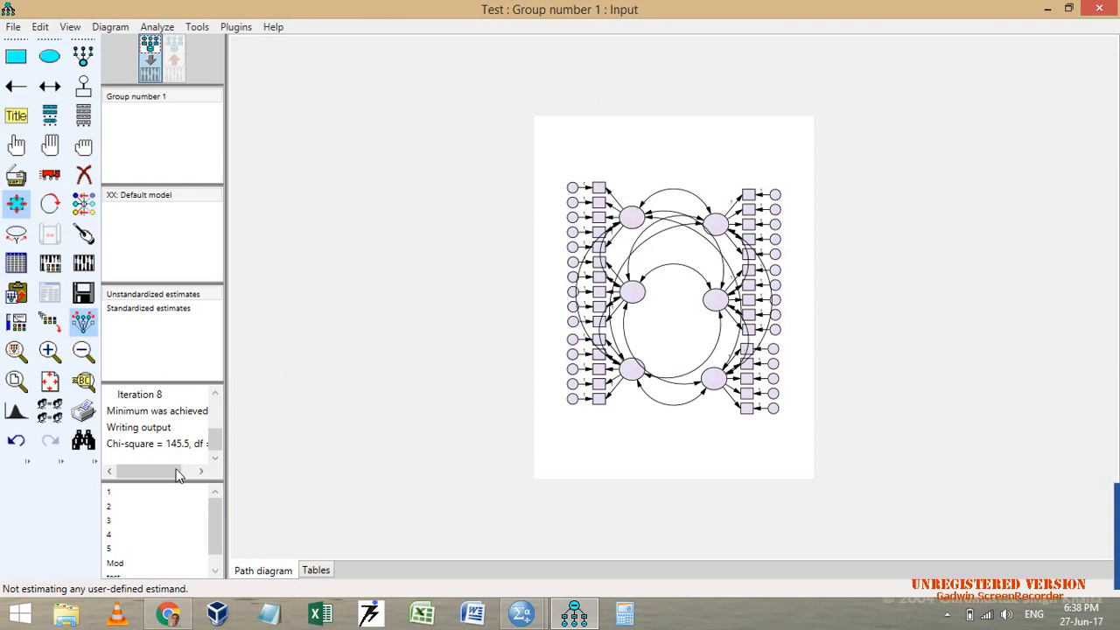
{"action": "left_click", "coordinate": [16, 440]}
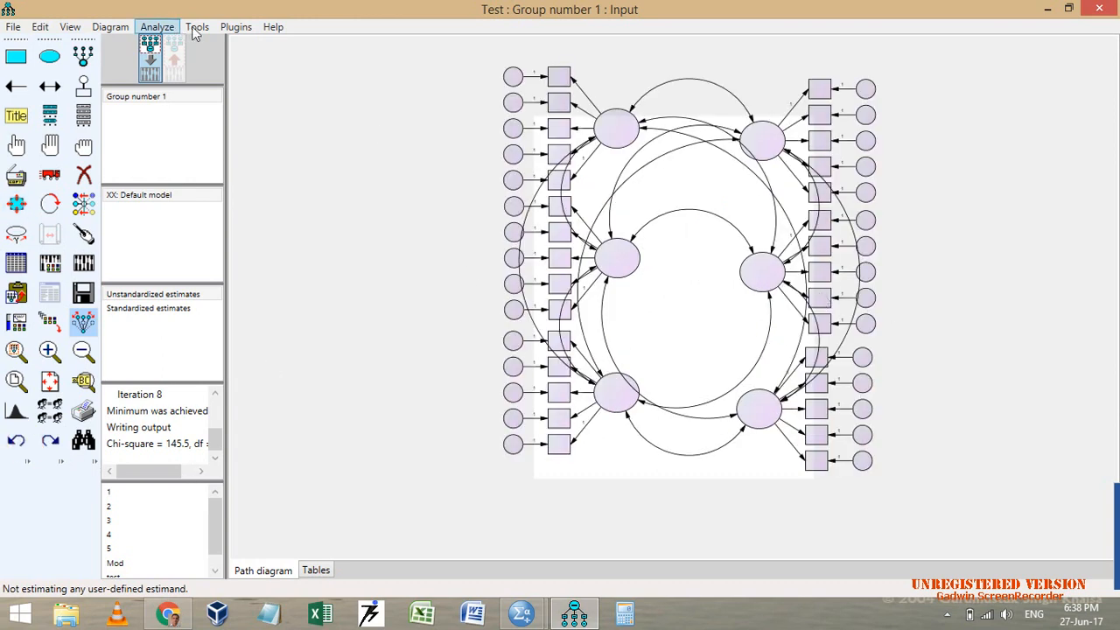
{"action": "left_click", "coordinate": [235, 27]}
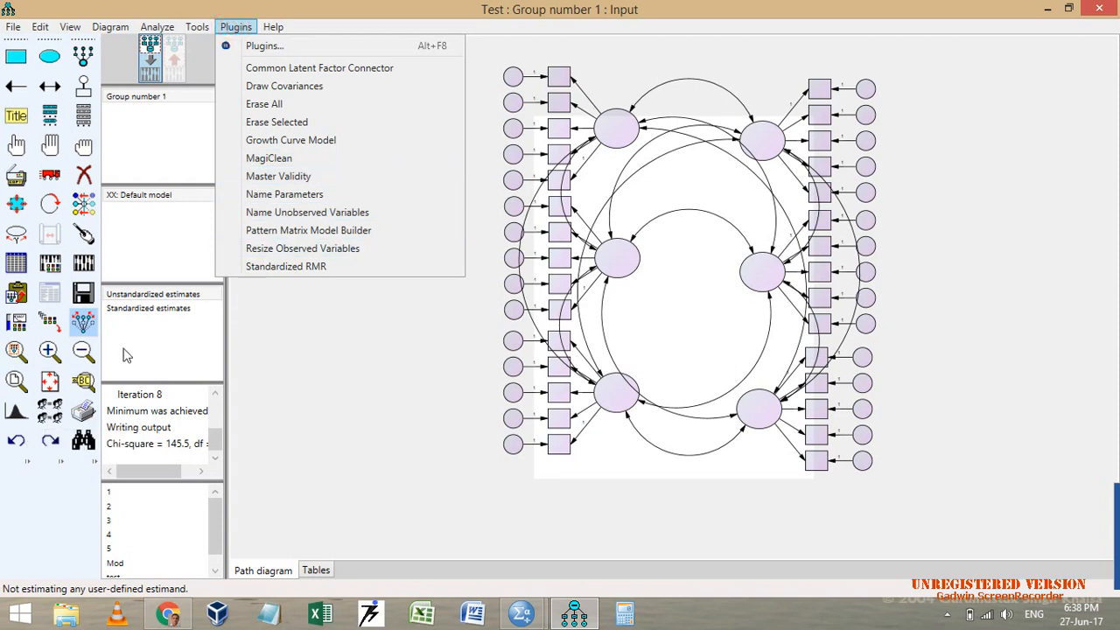
{"action": "left_click", "coordinate": [296, 157]}
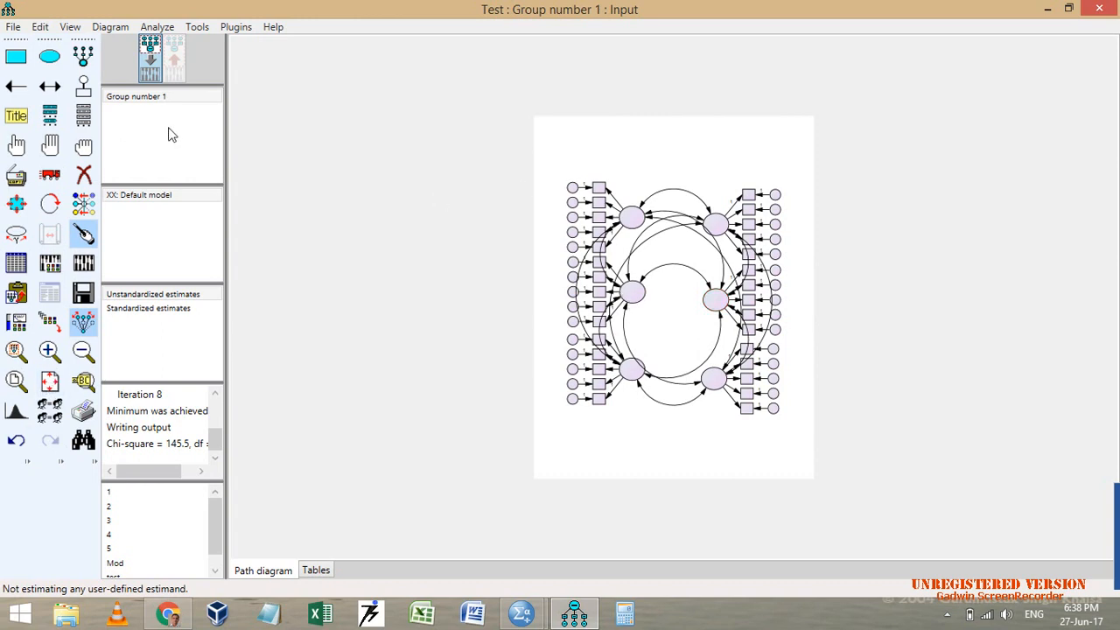
Step: Open the saved path diagram named test
{"action": "left_click", "coordinate": [233, 31]}
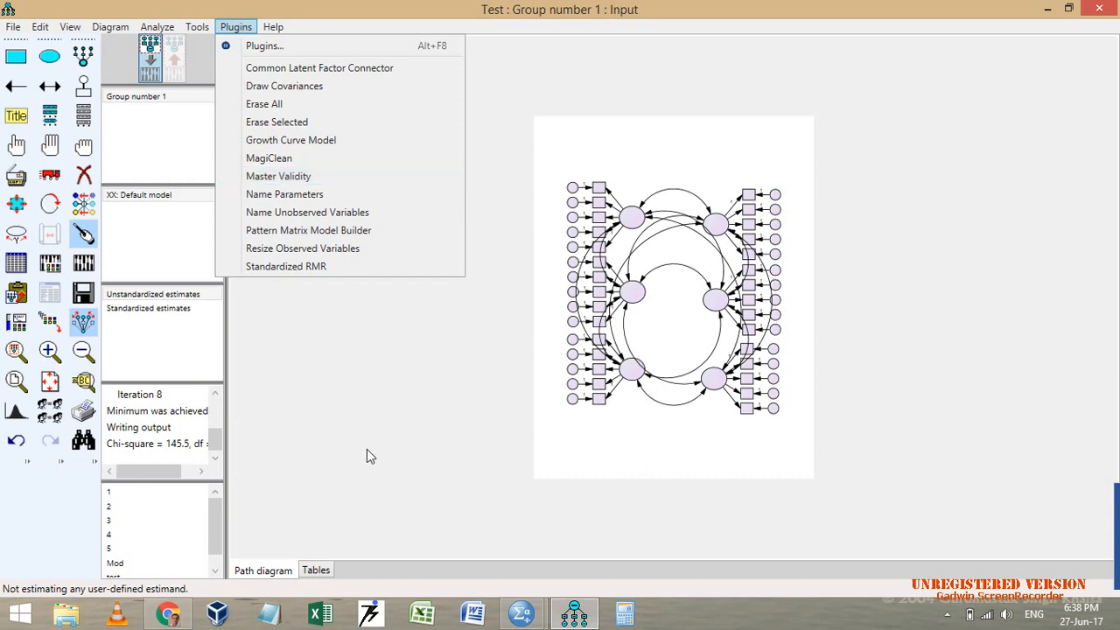
{"action": "left_click", "coordinate": [200, 530]}
{"action": "left_click_drag", "start_coordinate": [216, 516], "coordinate": [215, 523]}
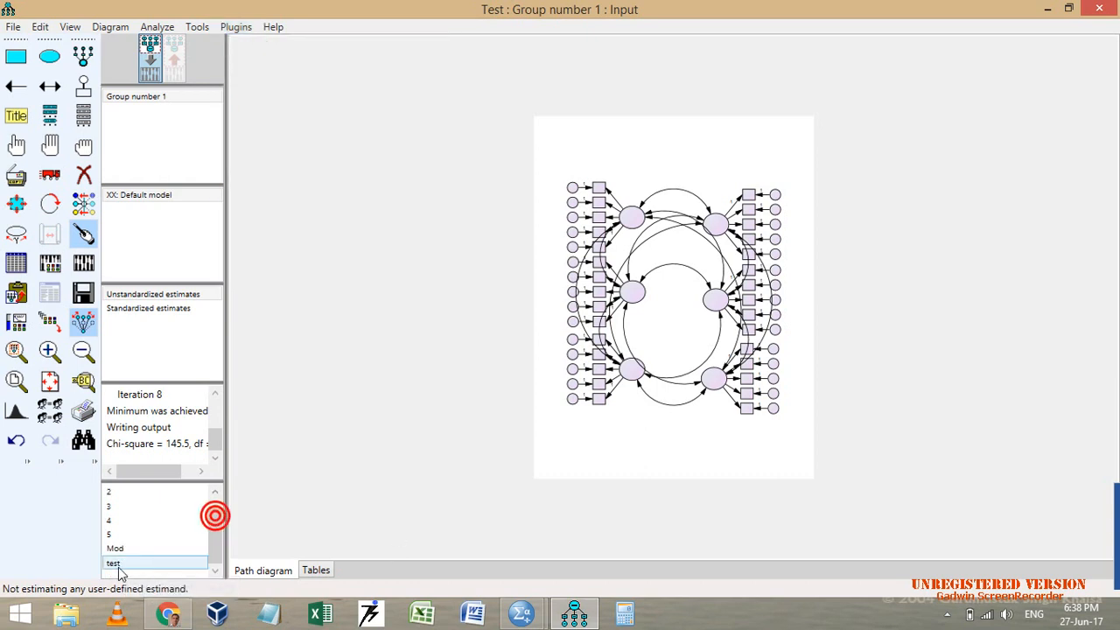
{"action": "left_click", "coordinate": [125, 561]}
{"action": "left_click", "coordinate": [574, 365]}
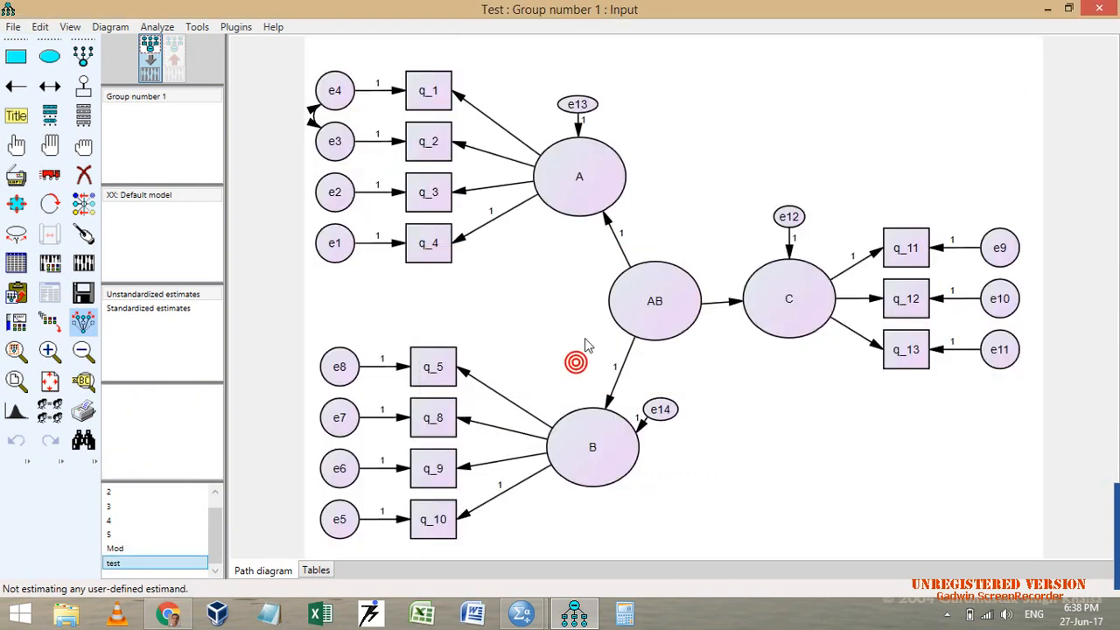
{"action": "left_click", "coordinate": [370, 614]}
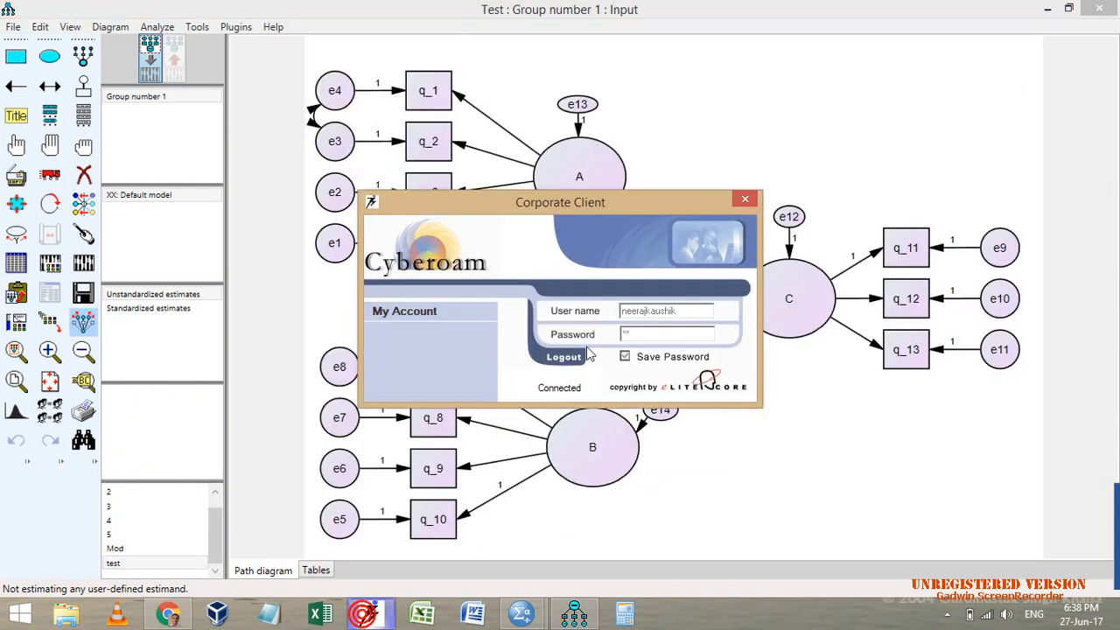
{"action": "left_click", "coordinate": [569, 355]}
{"action": "left_click", "coordinate": [600, 334]}
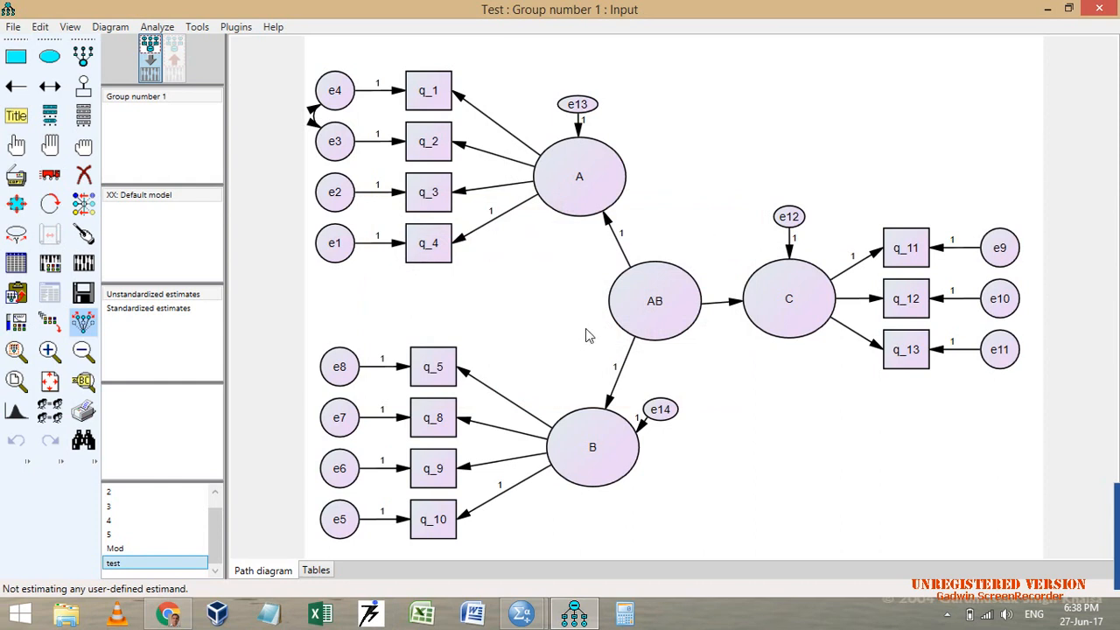
Step: Erase the second-order latent variable AB and the residual terms e12, e13 and e14 from the diagram
{"action": "left_click", "coordinate": [83, 174]}
{"action": "left_click", "coordinate": [654, 300]}
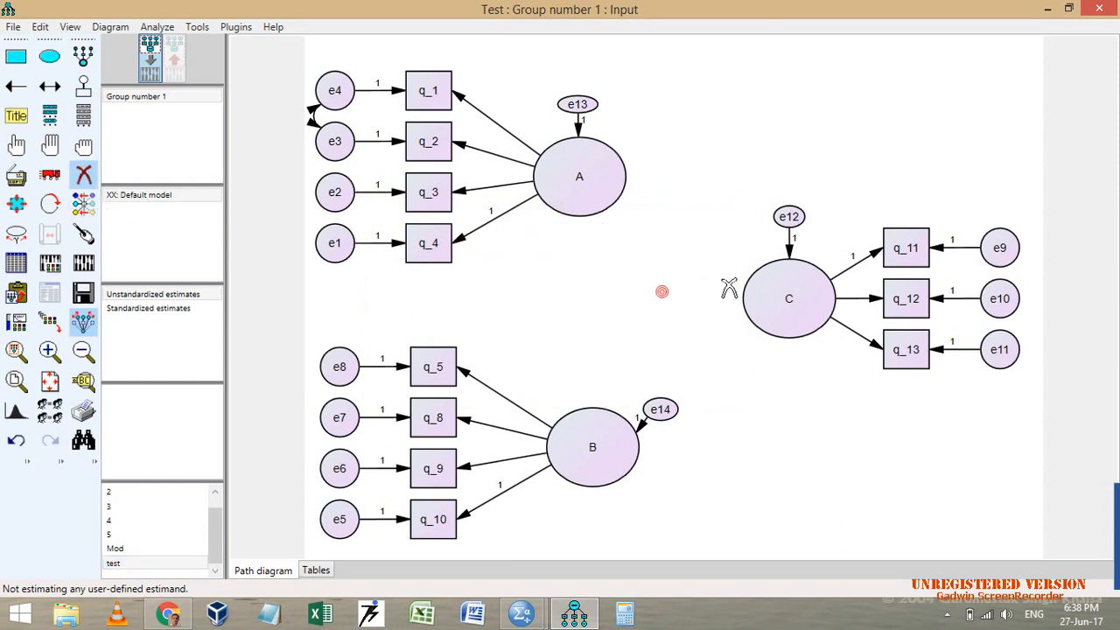
{"action": "left_click", "coordinate": [789, 216]}
{"action": "left_click", "coordinate": [577, 105]}
{"action": "left_click", "coordinate": [659, 409]}
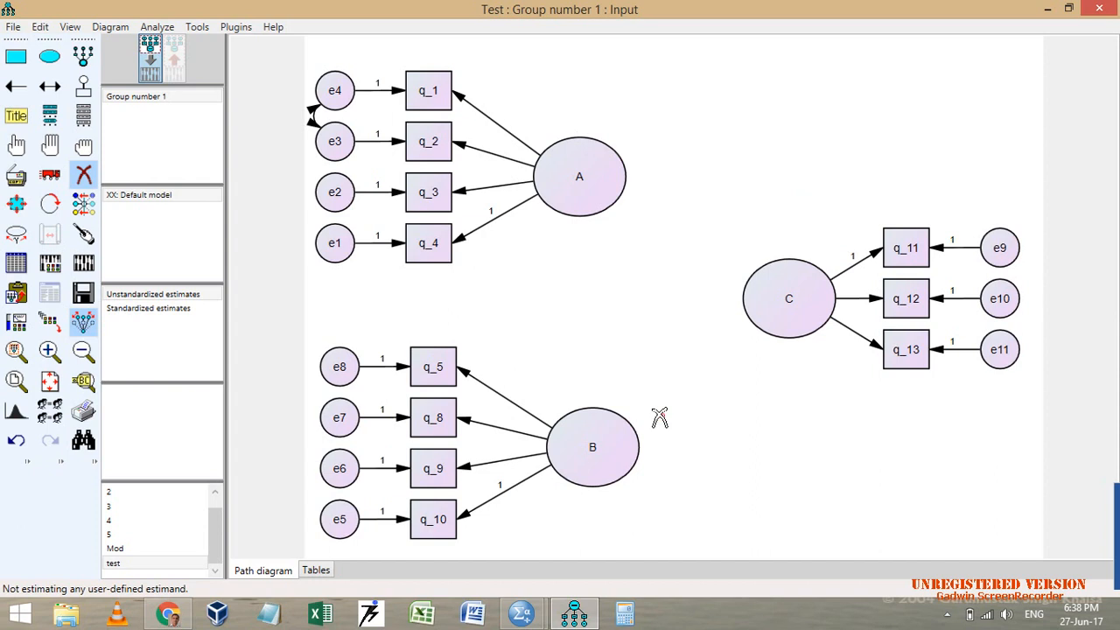
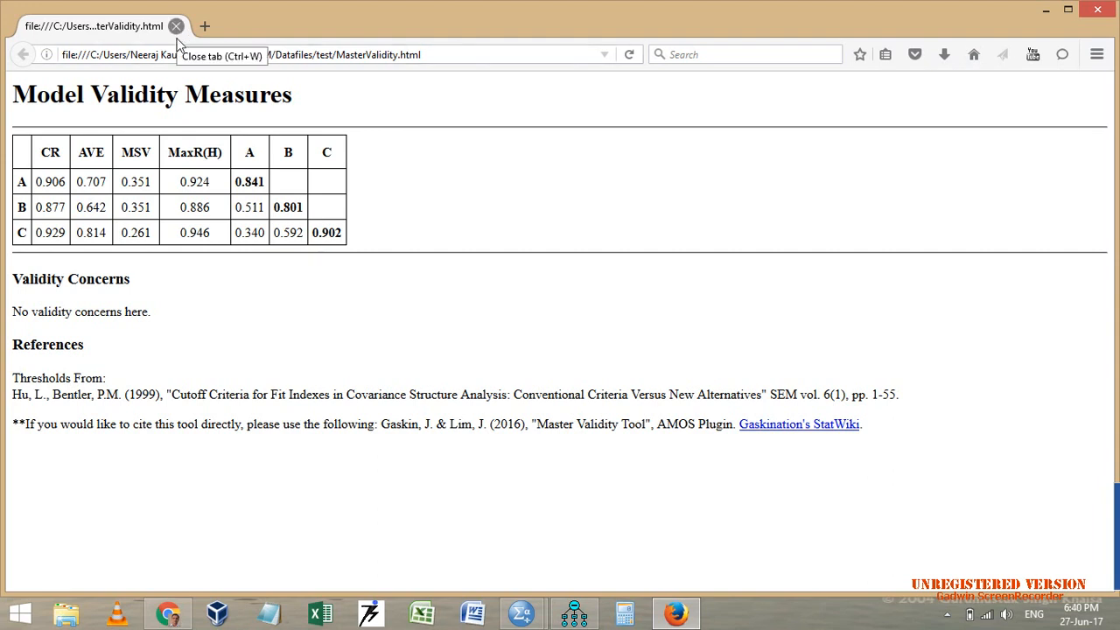
Step: Close the Master Validity report and start a new path diagram without saving the changes to test
{"action": "left_click", "coordinate": [176, 27]}
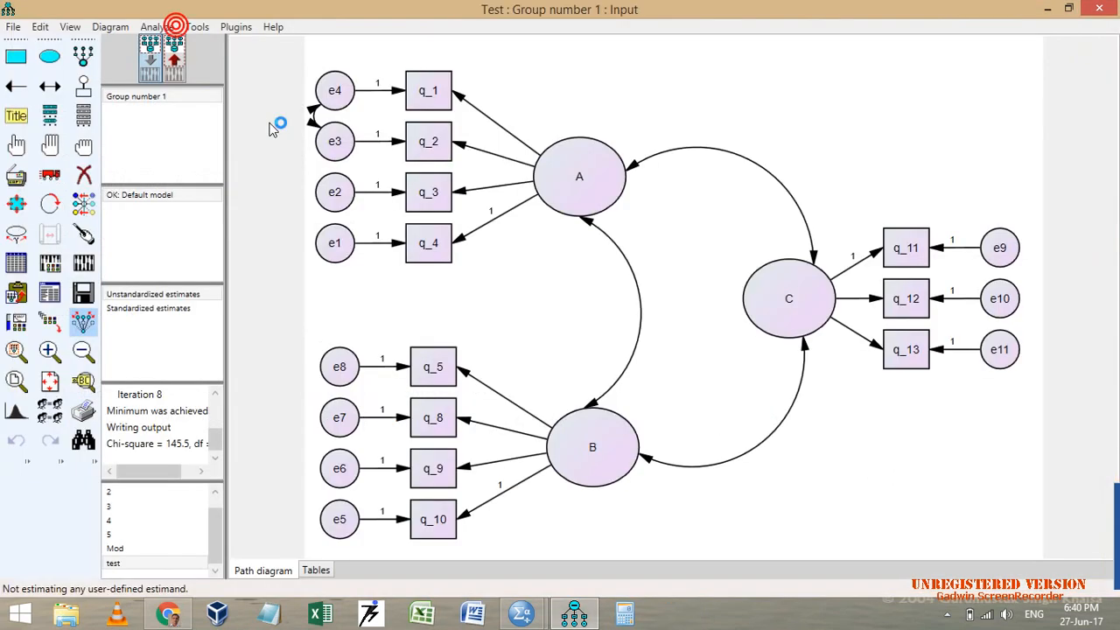
{"action": "left_click", "coordinate": [236, 26]}
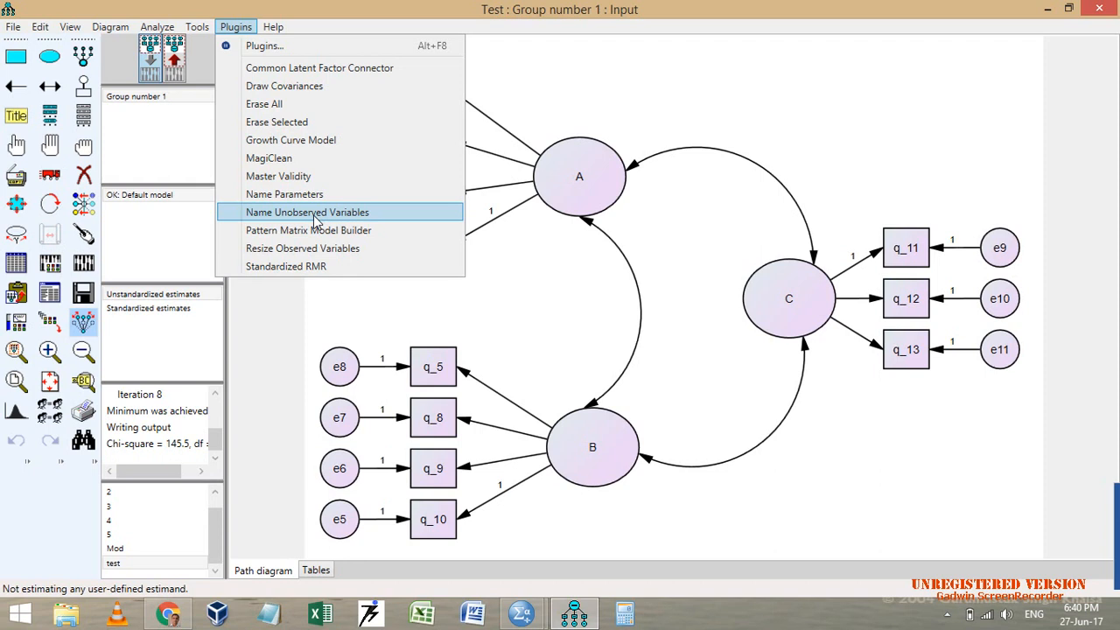
{"action": "left_click", "coordinate": [236, 27]}
{"action": "left_click", "coordinate": [13, 26]}
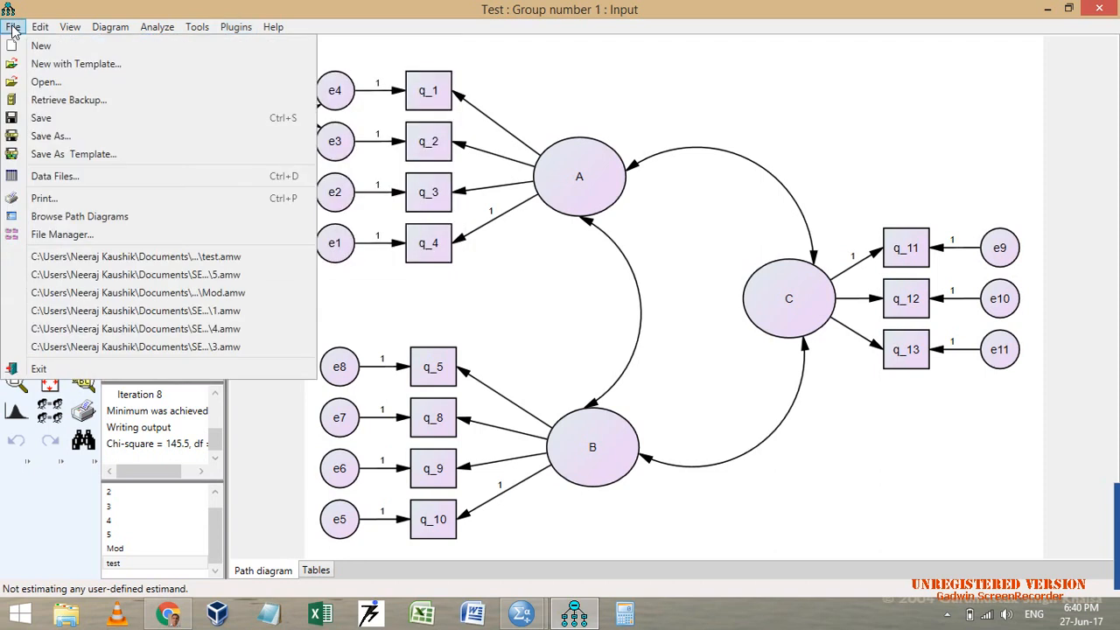
{"action": "left_click", "coordinate": [49, 54]}
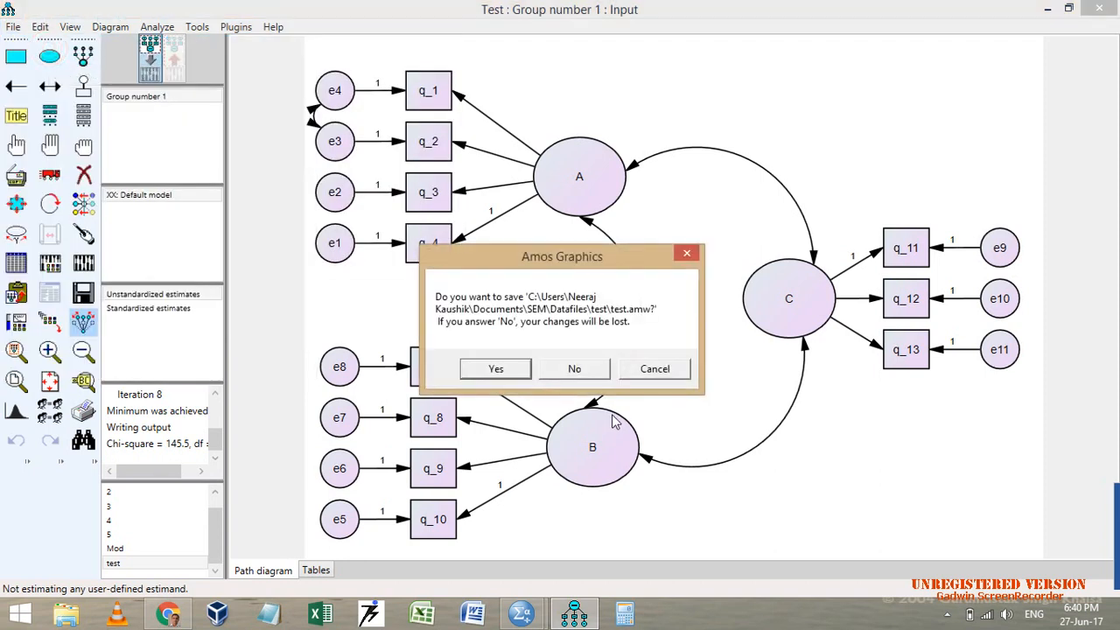
{"action": "left_click", "coordinate": [575, 368]}
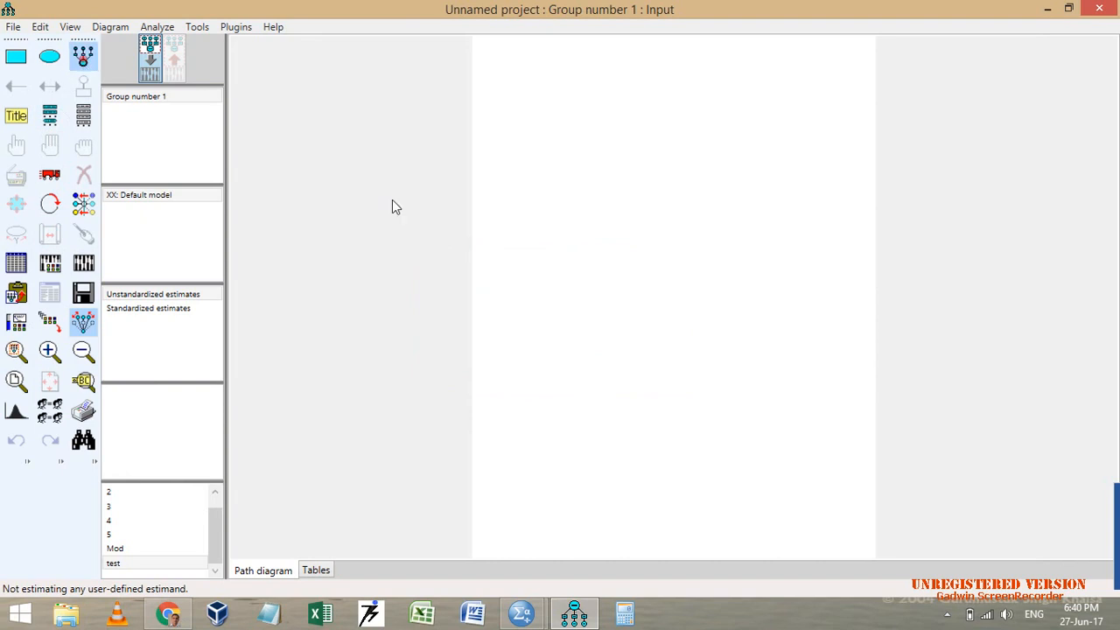
Step: Draw a latent variable with five indicators and their error terms near the top of the new page
{"action": "left_click_drag", "start_coordinate": [559, 137], "coordinate": [611, 178]}
{"action": "left_click", "coordinate": [586, 155]}
{"action": "left_click", "coordinate": [586, 156]}
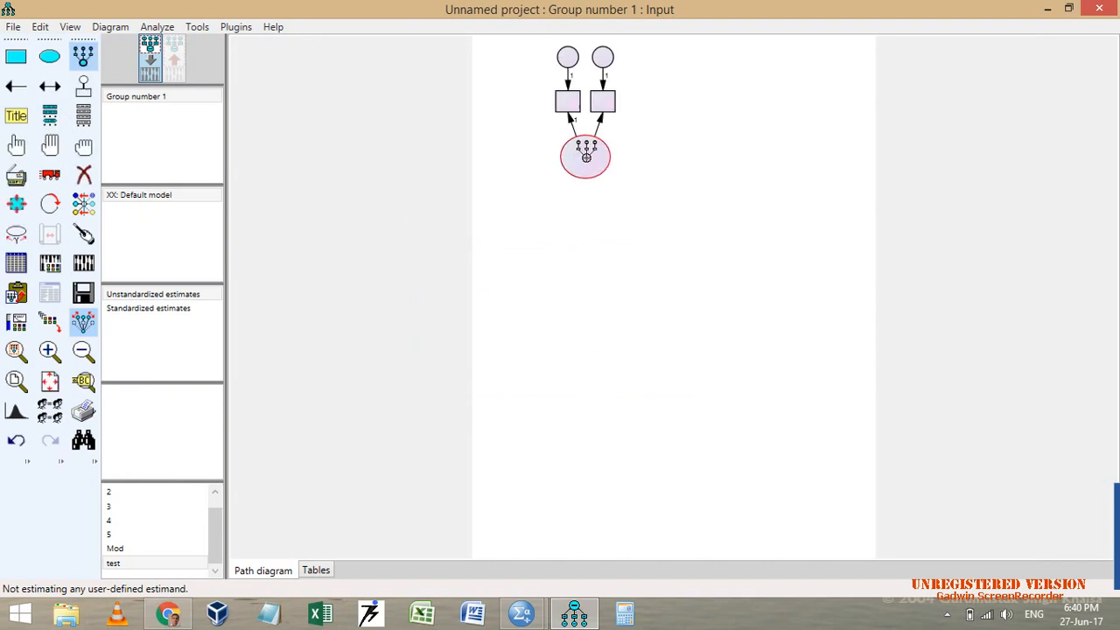
{"action": "left_click", "coordinate": [586, 155]}
{"action": "left_click", "coordinate": [586, 155]}
{"action": "left_click", "coordinate": [587, 156]}
Step: Rotate the new construct until its indicators face left, and duplicate it twice below to form a column of three
{"action": "left_click", "coordinate": [49, 203]}
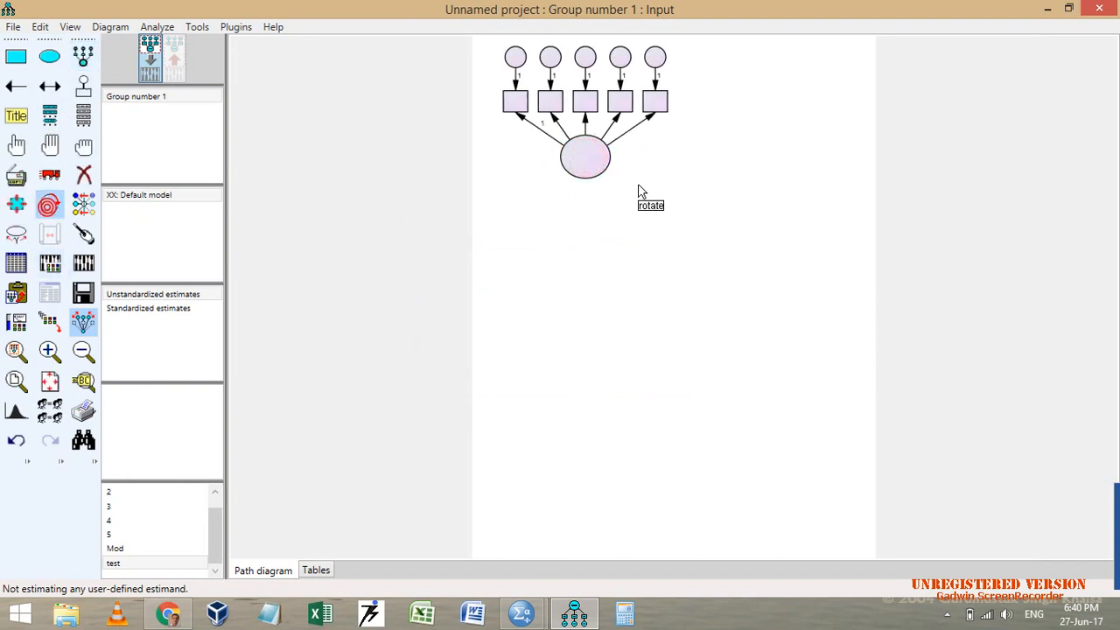
{"action": "left_click", "coordinate": [586, 157]}
{"action": "left_click", "coordinate": [586, 157]}
{"action": "left_click", "coordinate": [586, 157]}
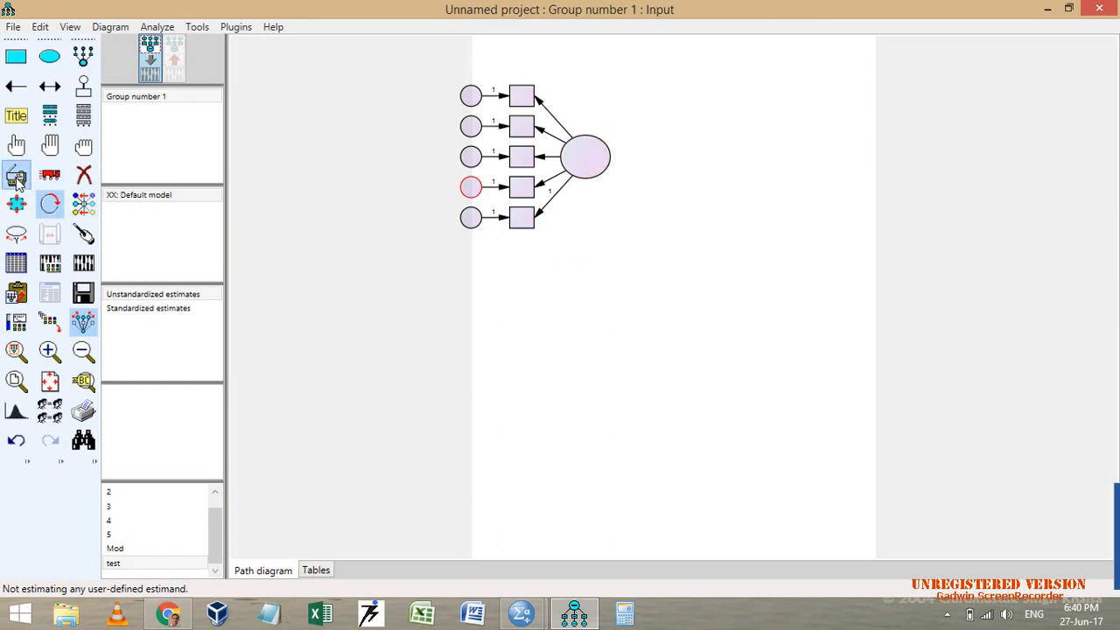
{"action": "left_click", "coordinate": [16, 177]}
{"action": "left_click_drag", "start_coordinate": [586, 156], "coordinate": [600, 481]}
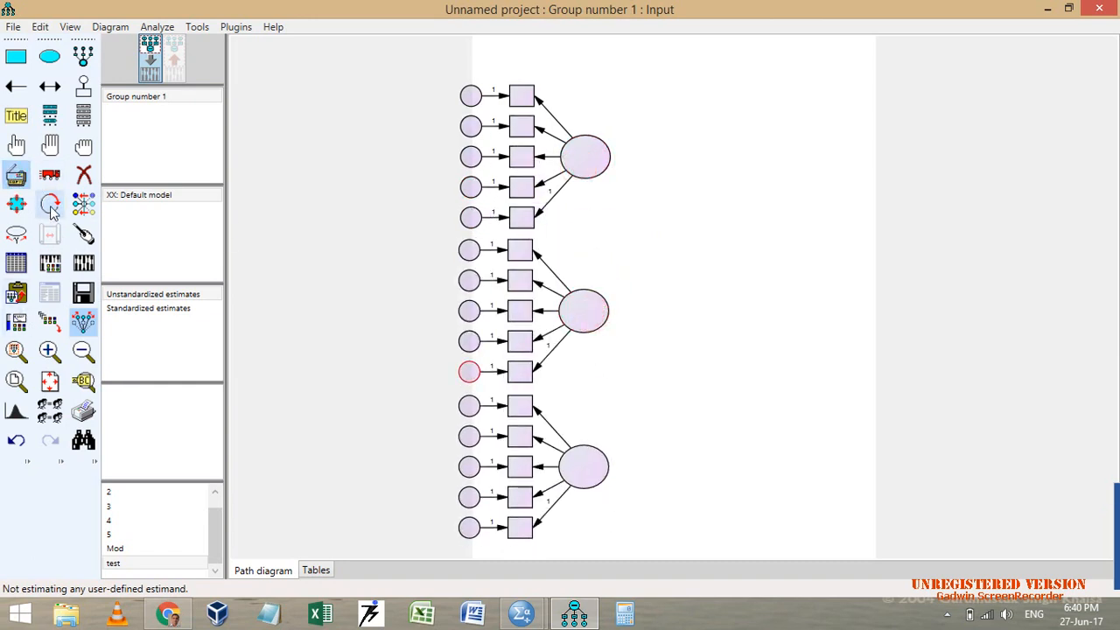
Step: Duplicate the top construct into a second column of three constructs on the right, with their indicators facing right
{"action": "left_click", "coordinate": [51, 207]}
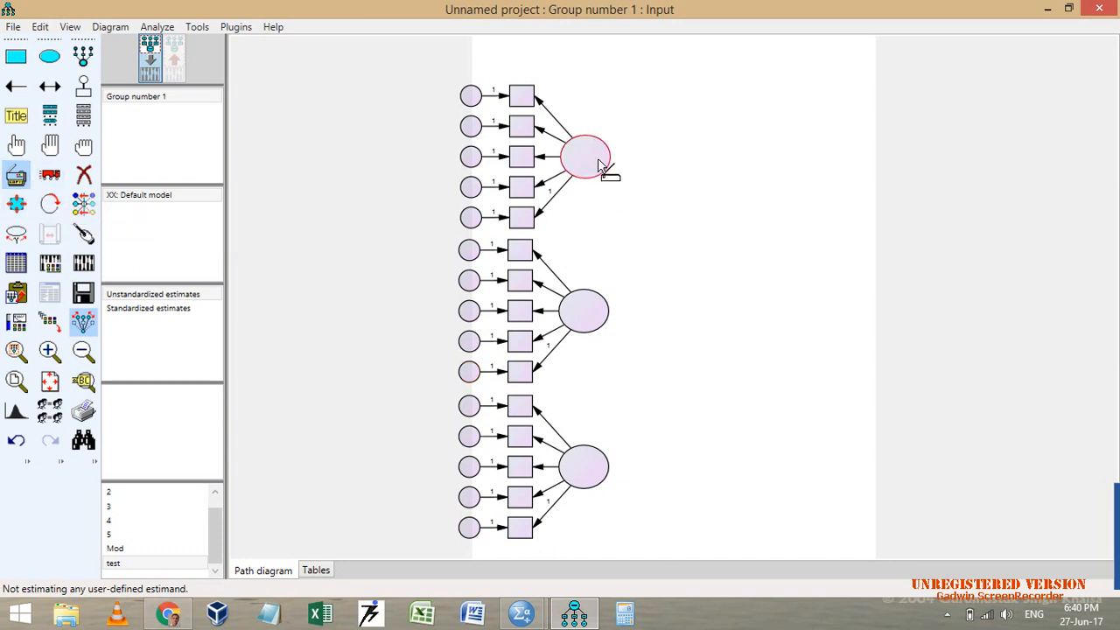
{"action": "left_click_drag", "start_coordinate": [599, 167], "coordinate": [710, 170]}
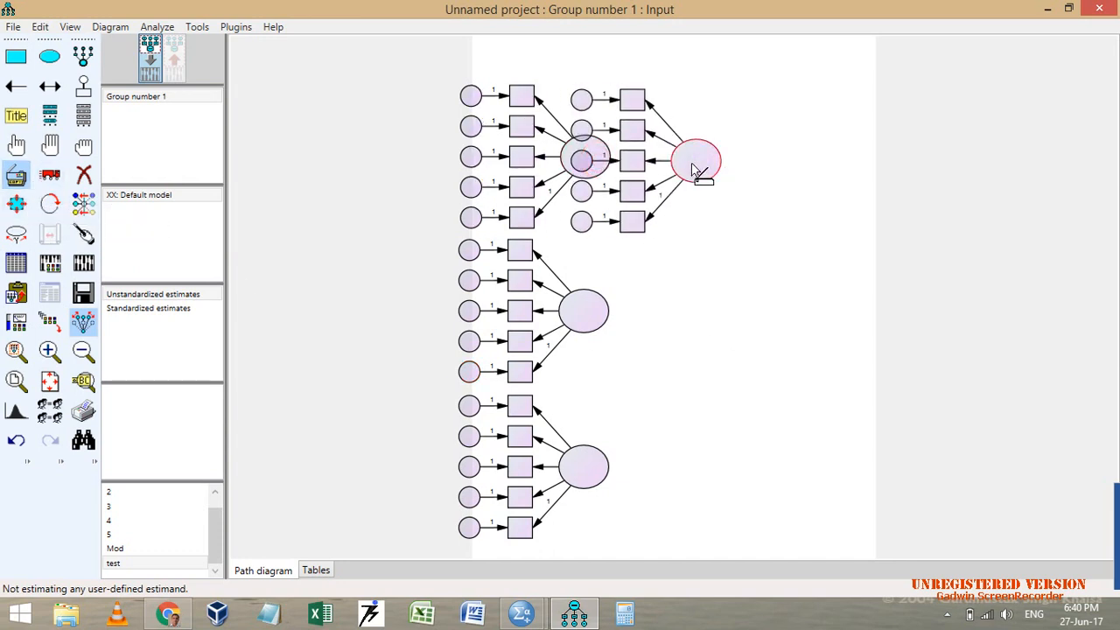
{"action": "left_click", "coordinate": [50, 207]}
{"action": "left_click", "coordinate": [710, 179]}
{"action": "left_click", "coordinate": [707, 171]}
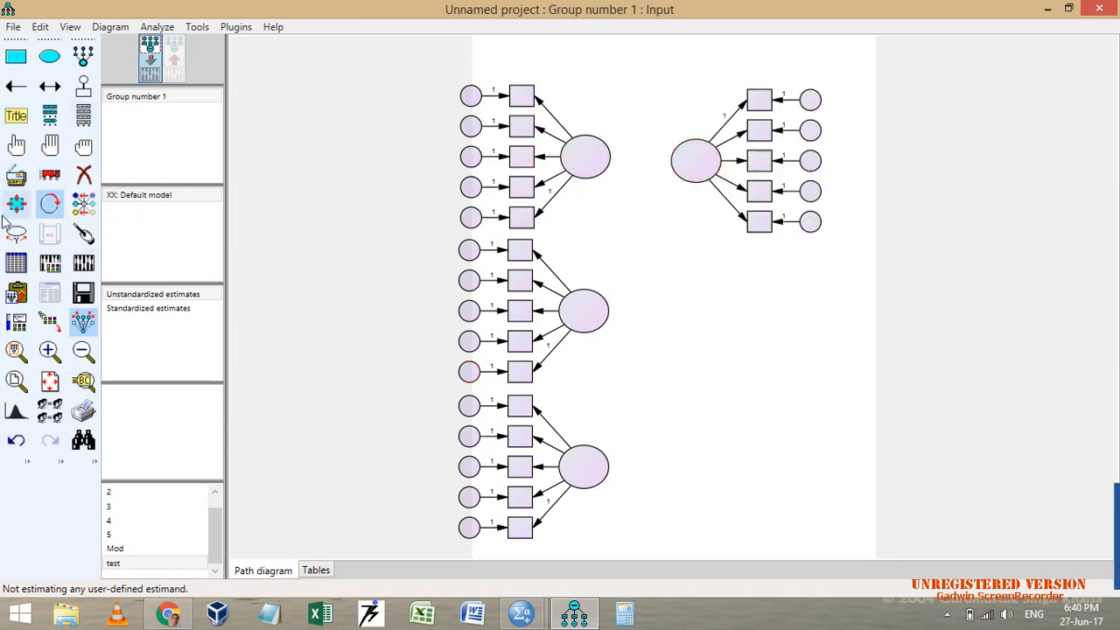
{"action": "left_click", "coordinate": [16, 175]}
{"action": "left_click_drag", "start_coordinate": [699, 179], "coordinate": [708, 485]}
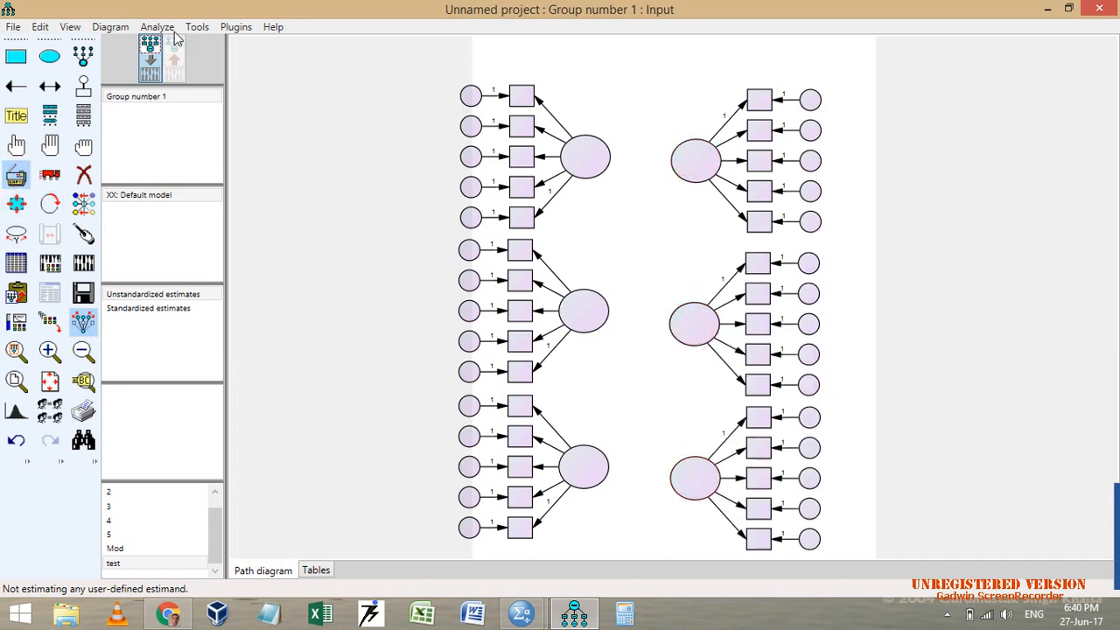
Step: Name all latent variables and error terms with the Name Unobserved Variables plugin
{"action": "left_click", "coordinate": [236, 26]}
{"action": "left_click", "coordinate": [341, 215]}
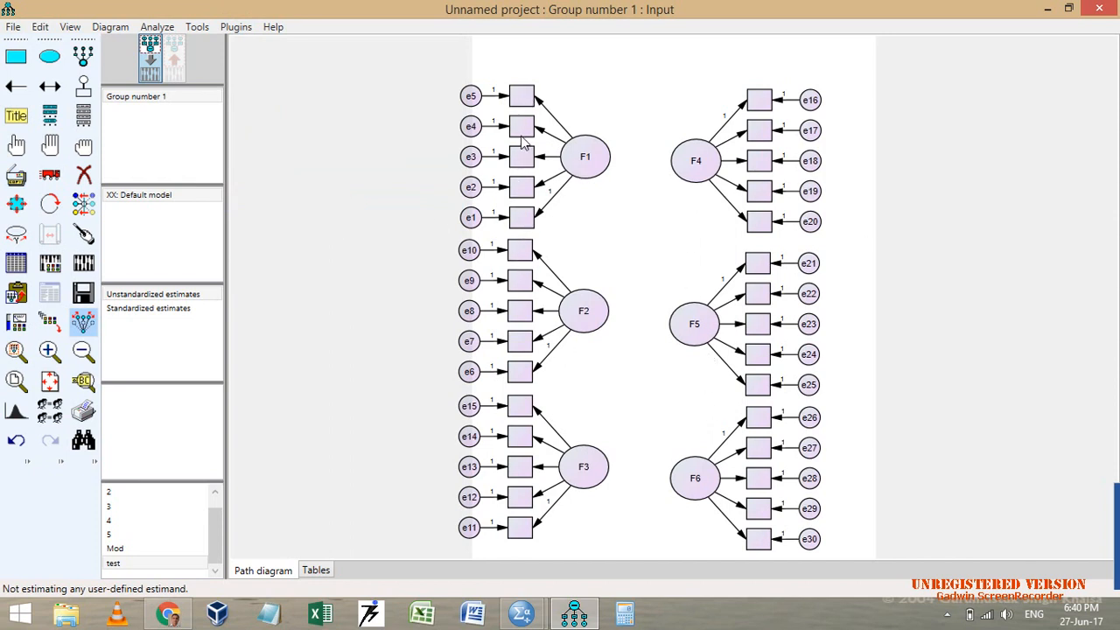
{"action": "left_click", "coordinate": [236, 26]}
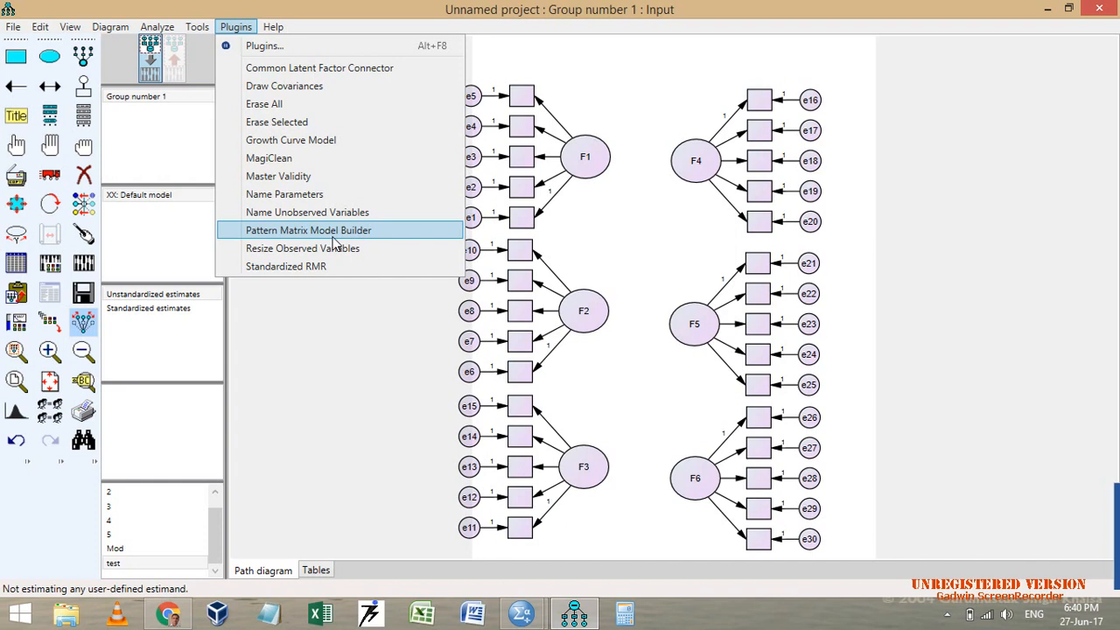
{"action": "left_click", "coordinate": [325, 439]}
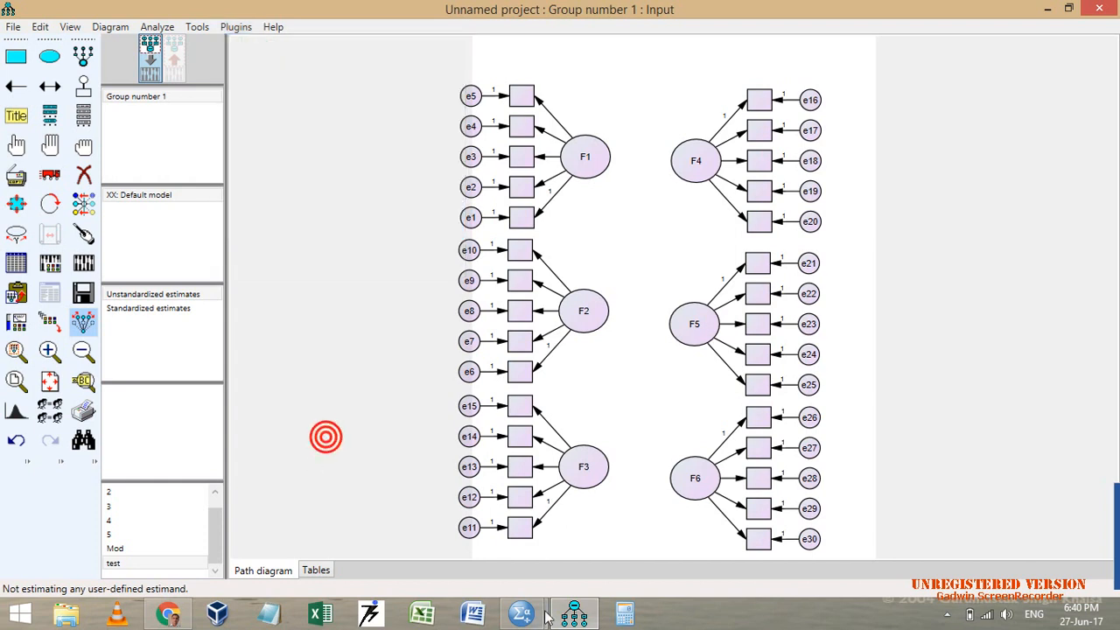
Step: Switch to the SPSS data file Dell datafile2.sav, recall the Factor Analysis dialog and reset its settings
{"action": "mouse_move", "coordinate": [538, 618]}
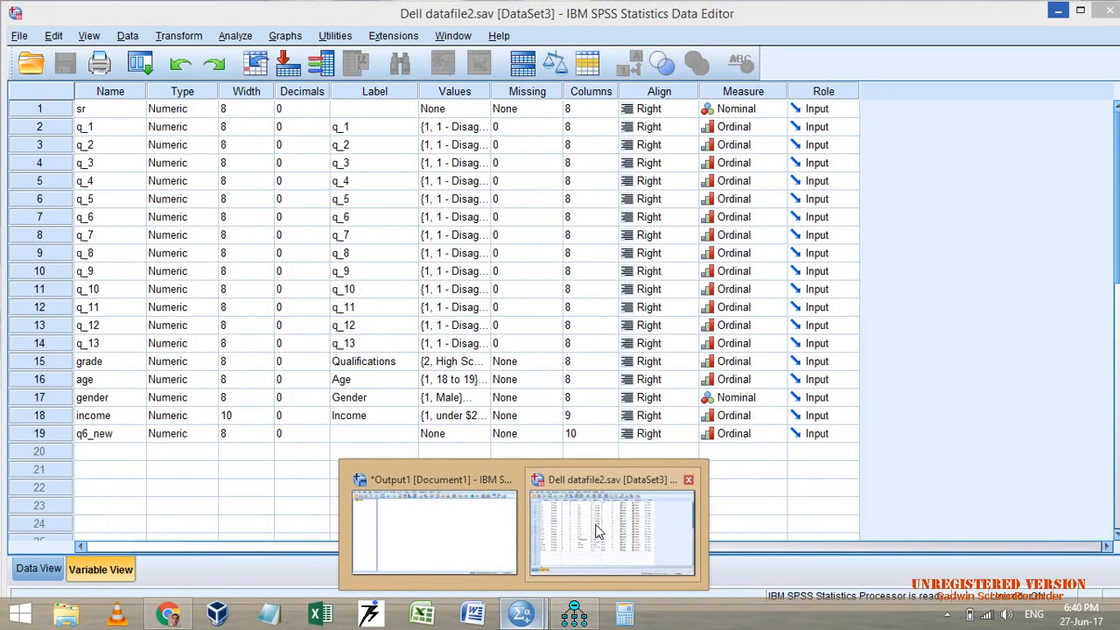
{"action": "left_click", "coordinate": [595, 525]}
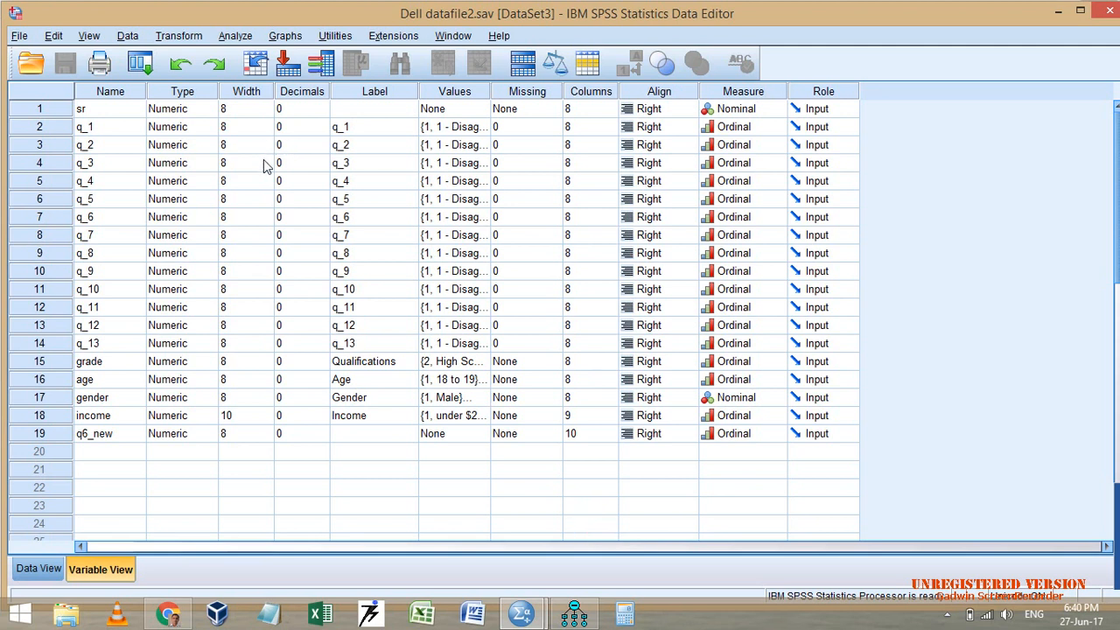
{"action": "left_click", "coordinate": [128, 67]}
{"action": "left_click", "coordinate": [155, 94]}
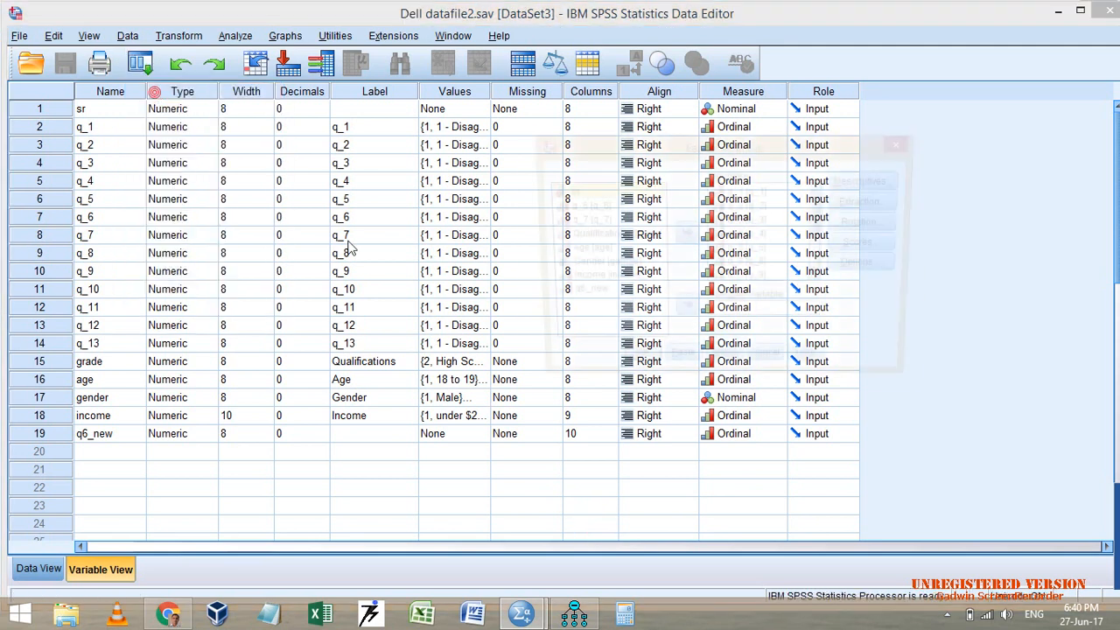
{"action": "left_click", "coordinate": [737, 367]}
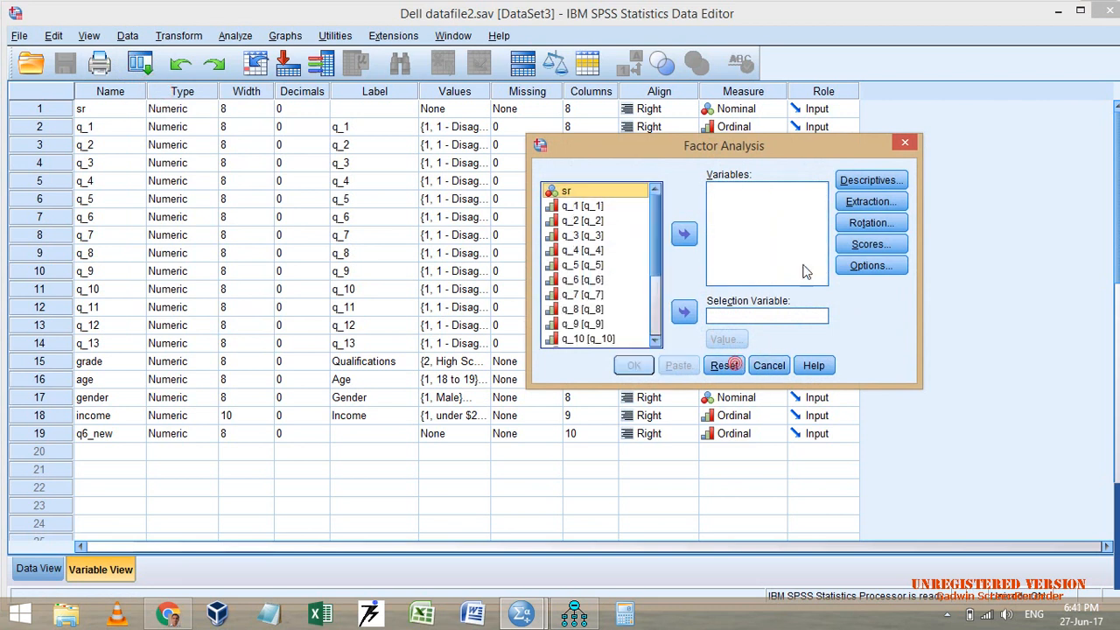
Step: Examine the available factor extraction methods, leaving the Factor Analysis dialog without running it
{"action": "left_click", "coordinate": [869, 201]}
{"action": "left_click", "coordinate": [659, 130]}
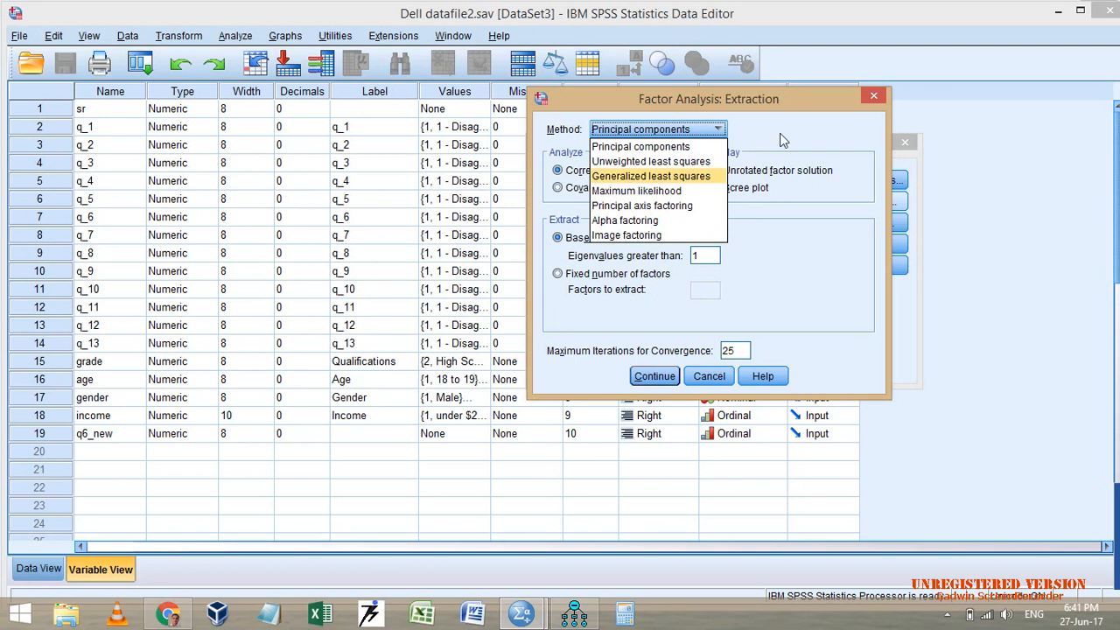
{"action": "left_click", "coordinate": [874, 98]}
{"action": "left_click", "coordinate": [874, 98]}
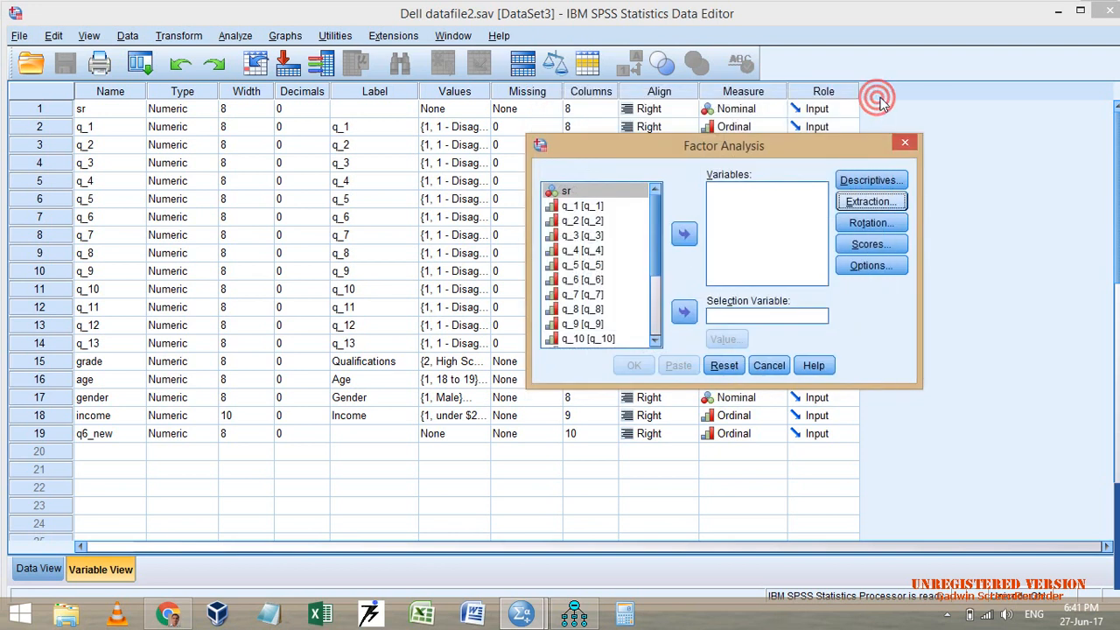
{"action": "left_click", "coordinate": [901, 144]}
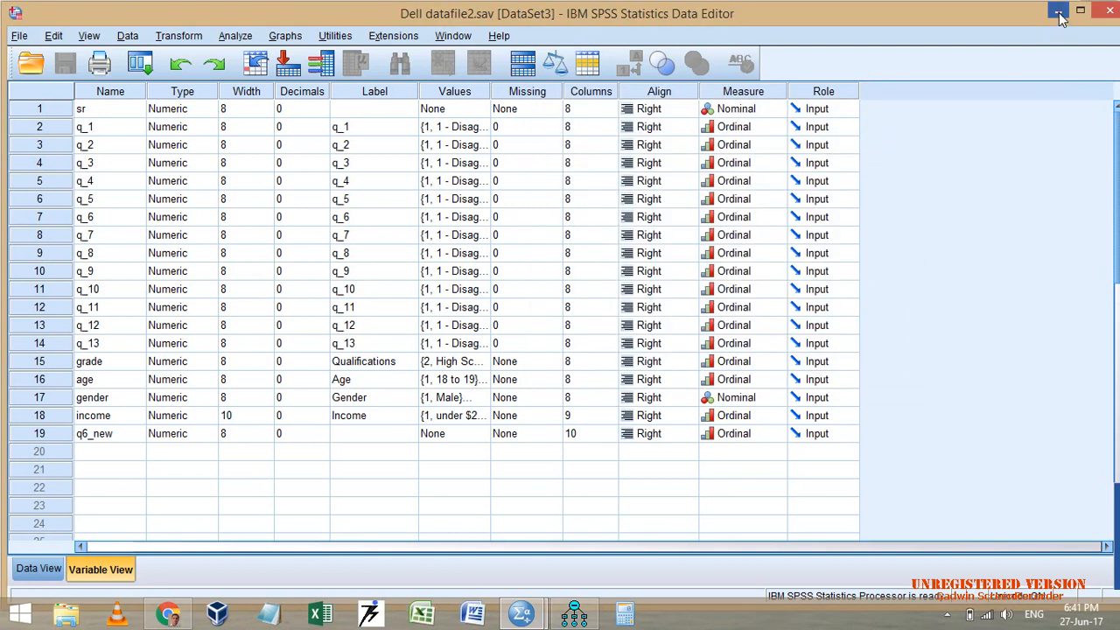
Step: Return to the AMOS path diagram and clear the whole model with the Erase All plugin
{"action": "left_click", "coordinate": [1057, 11]}
{"action": "left_click", "coordinate": [234, 26]}
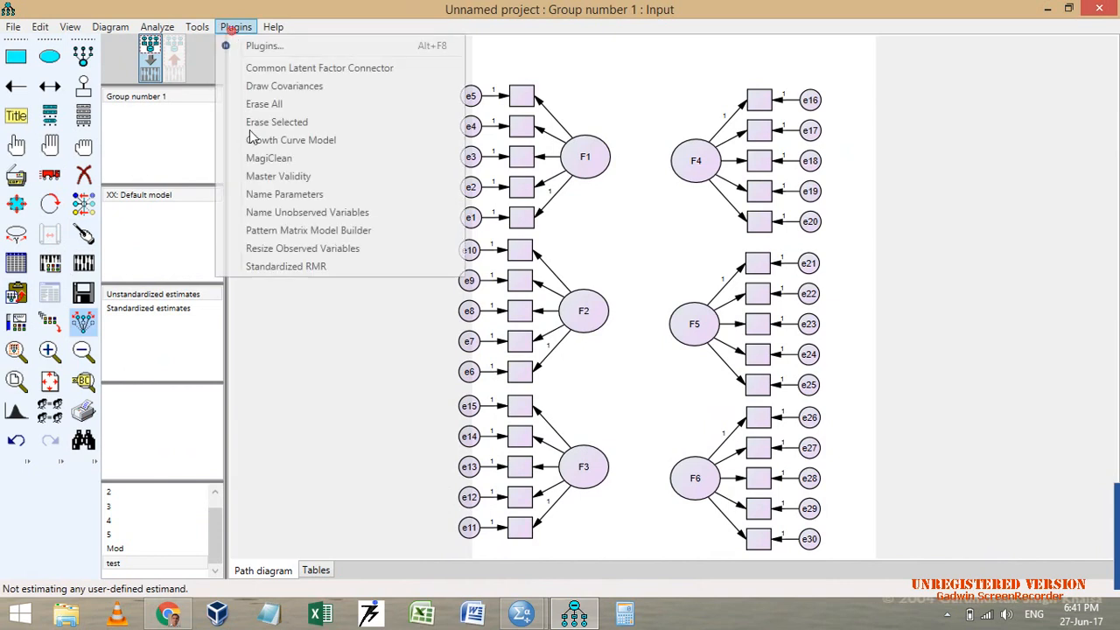
{"action": "left_click", "coordinate": [301, 103]}
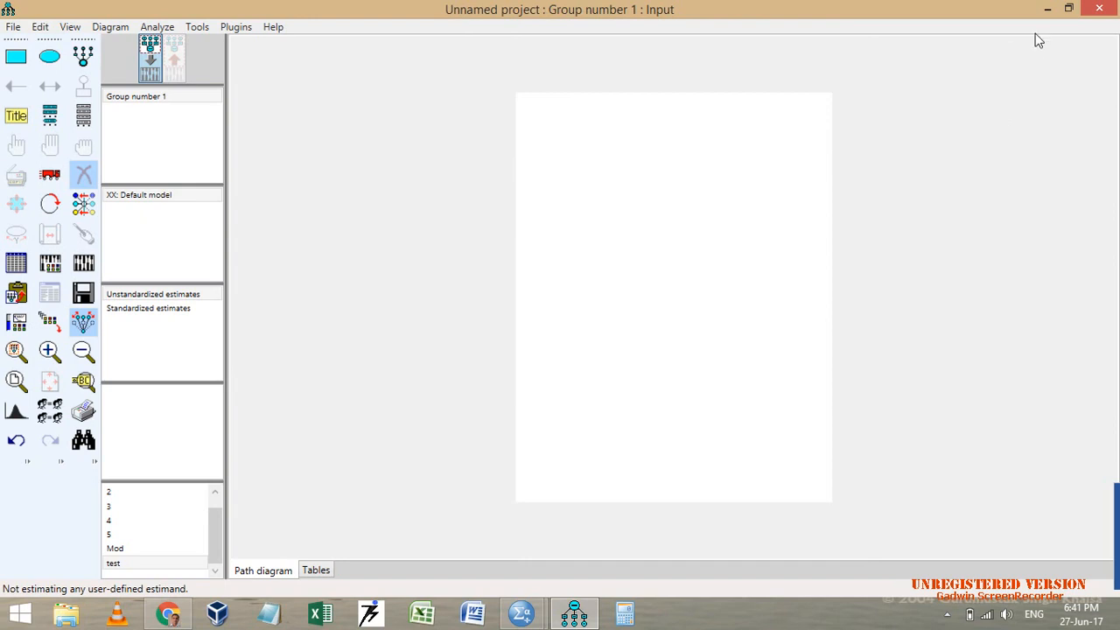
{"action": "mouse_move", "coordinate": [520, 613]}
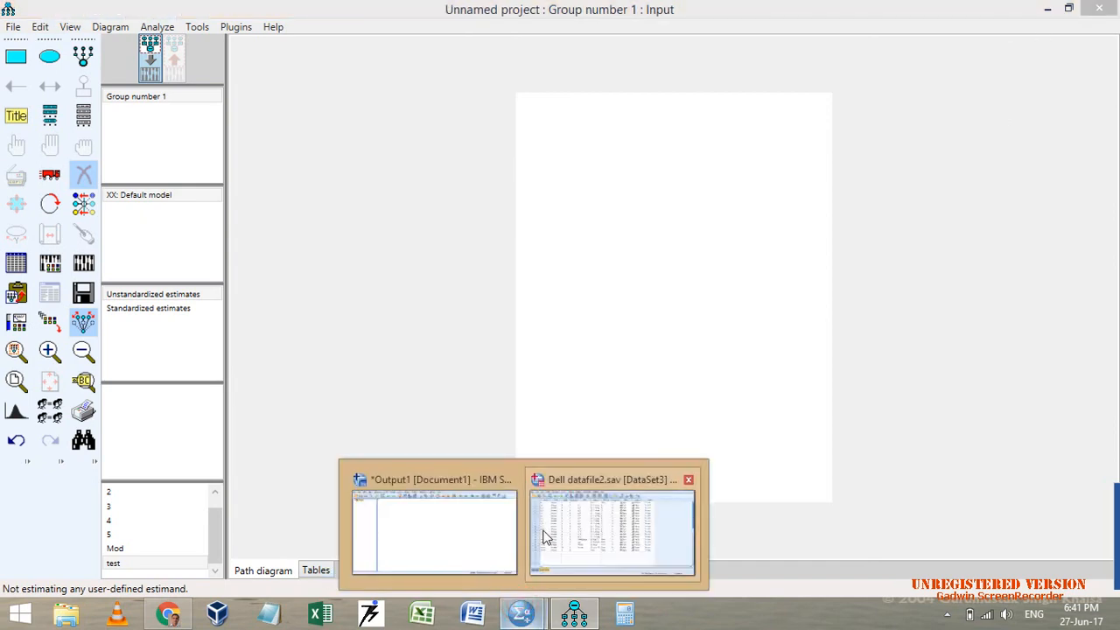
{"action": "mouse_move", "coordinate": [565, 531]}
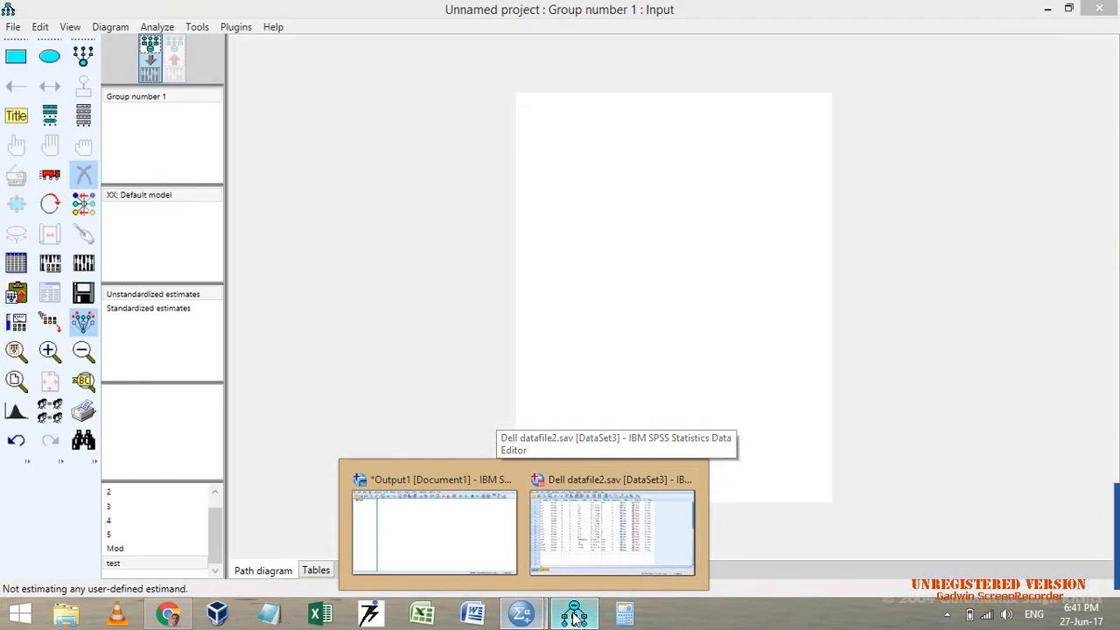
{"action": "left_click", "coordinate": [573, 617]}
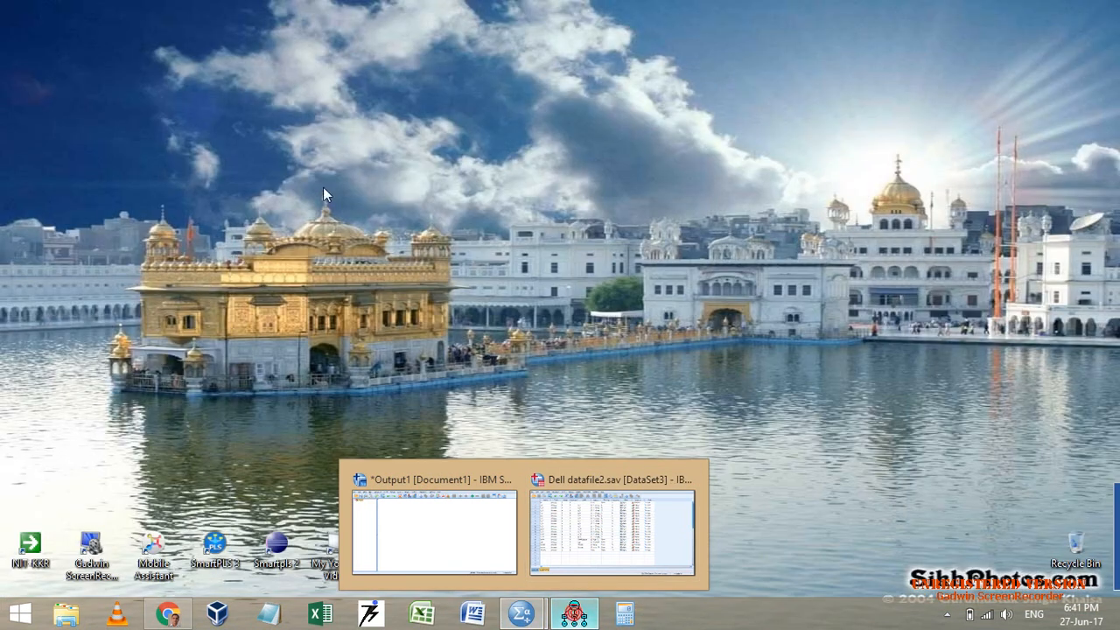
{"action": "left_click", "coordinate": [573, 617]}
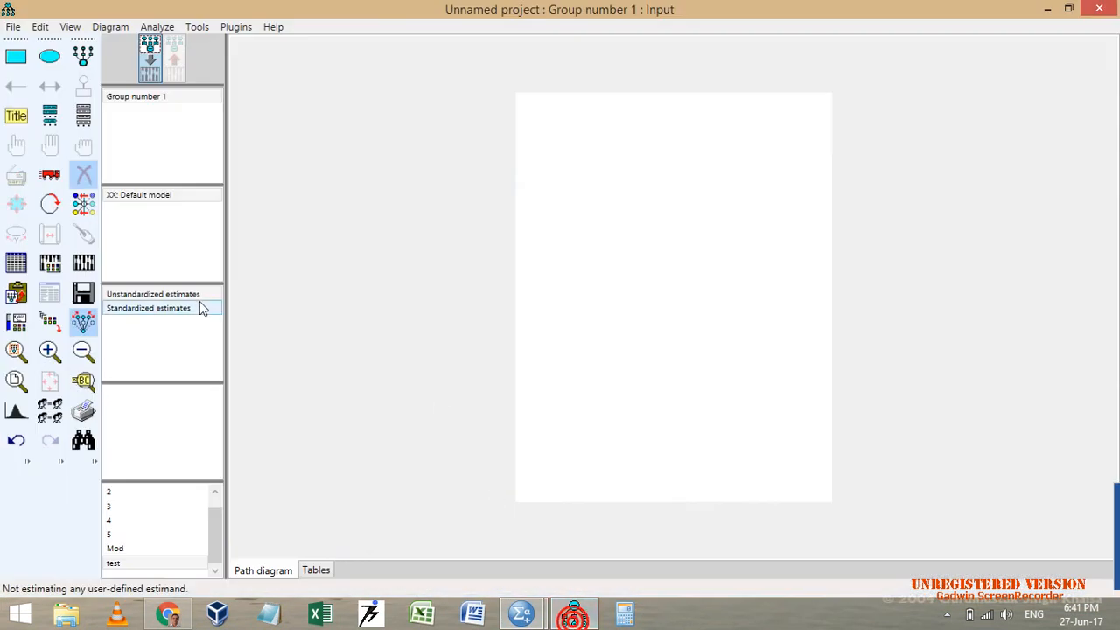
Step: Draw a latent variable with four indicators and their error terms near the page's upper left corner
{"action": "left_click", "coordinate": [83, 56]}
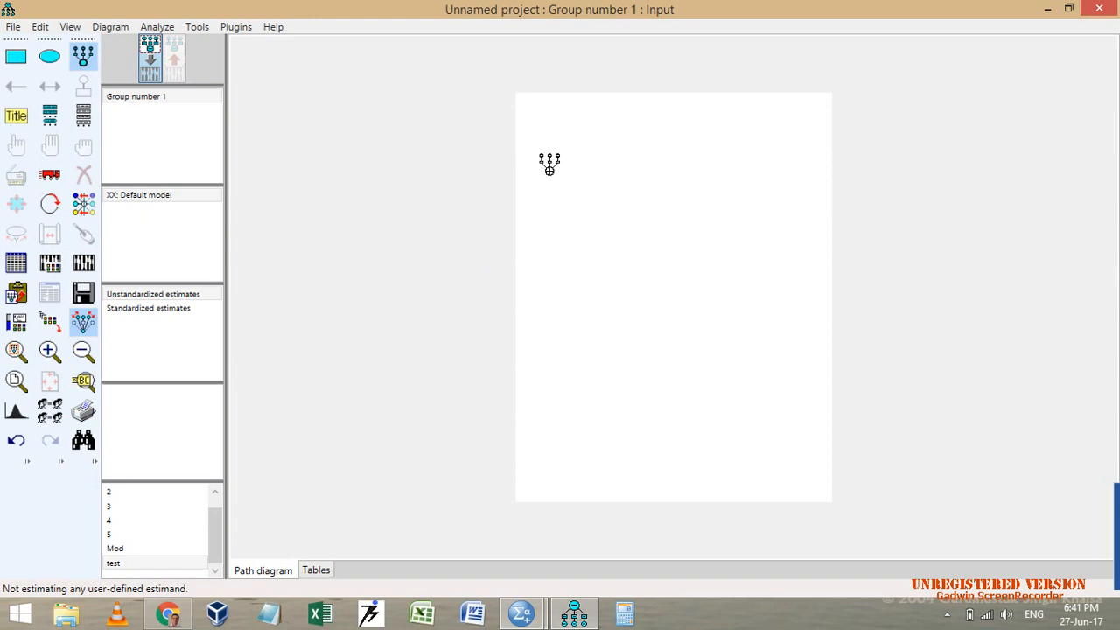
{"action": "left_click_drag", "start_coordinate": [566, 143], "coordinate": [607, 183]}
{"action": "left_click", "coordinate": [586, 163]}
{"action": "left_click", "coordinate": [586, 163]}
{"action": "left_click", "coordinate": [586, 164]}
{"action": "left_click", "coordinate": [586, 164]}
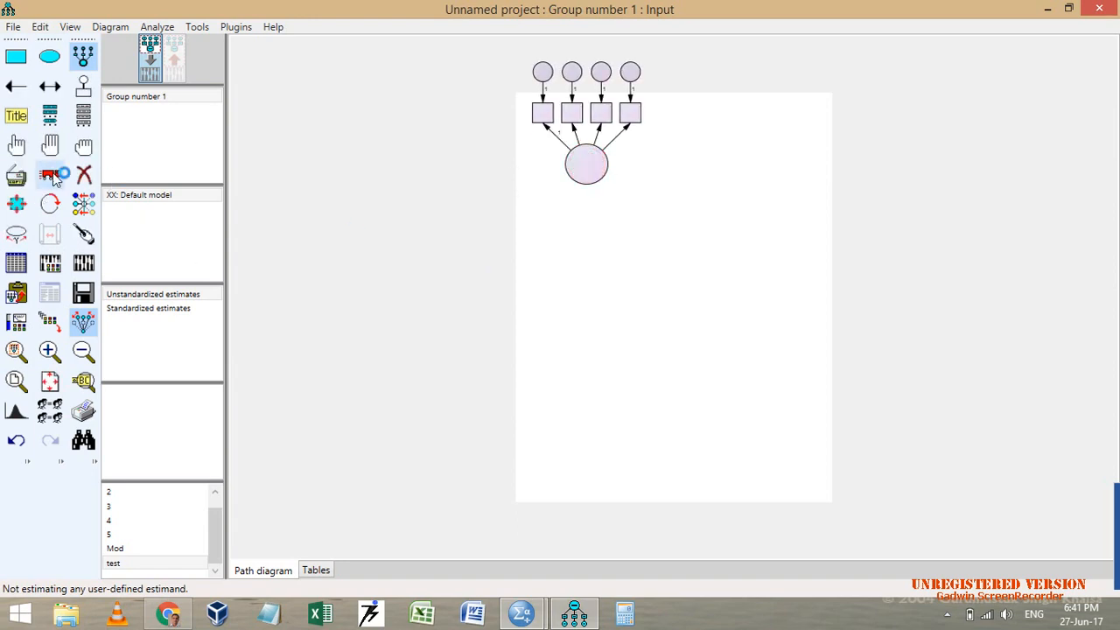
Step: Rotate the construct until its indicators face left, and duplicate it twice below and once to the right
{"action": "left_click", "coordinate": [52, 203]}
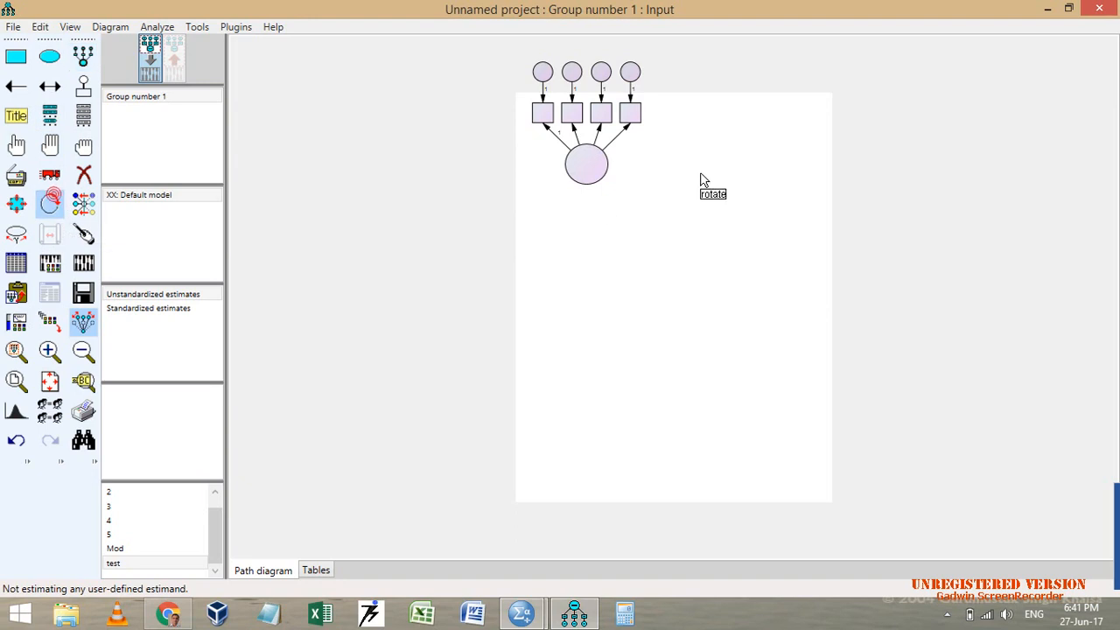
{"action": "left_click", "coordinate": [592, 167]}
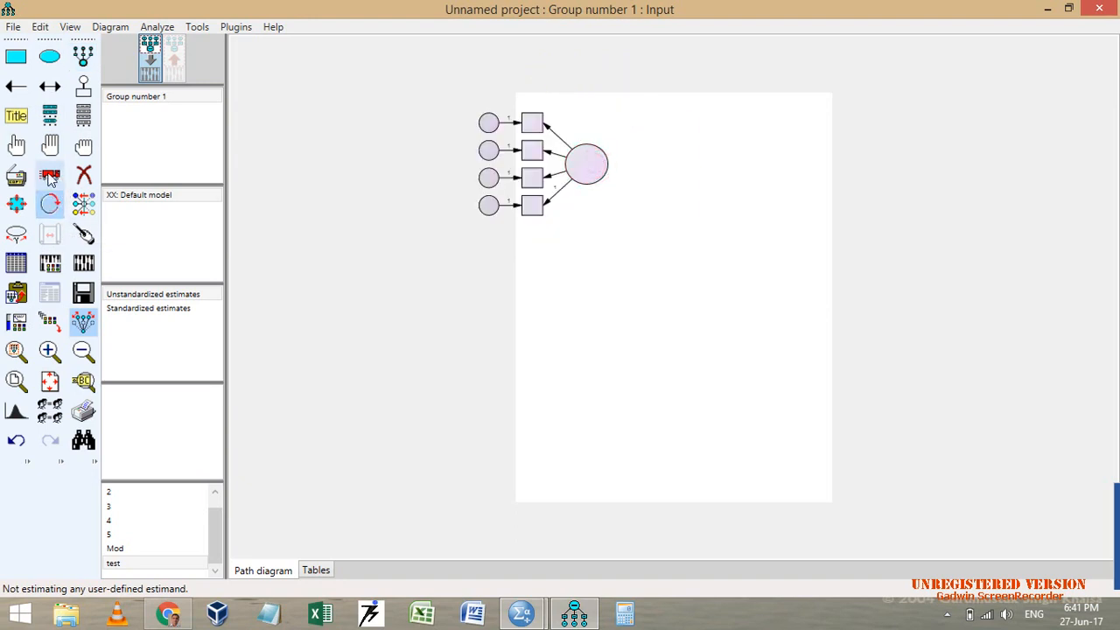
{"action": "left_click", "coordinate": [16, 175]}
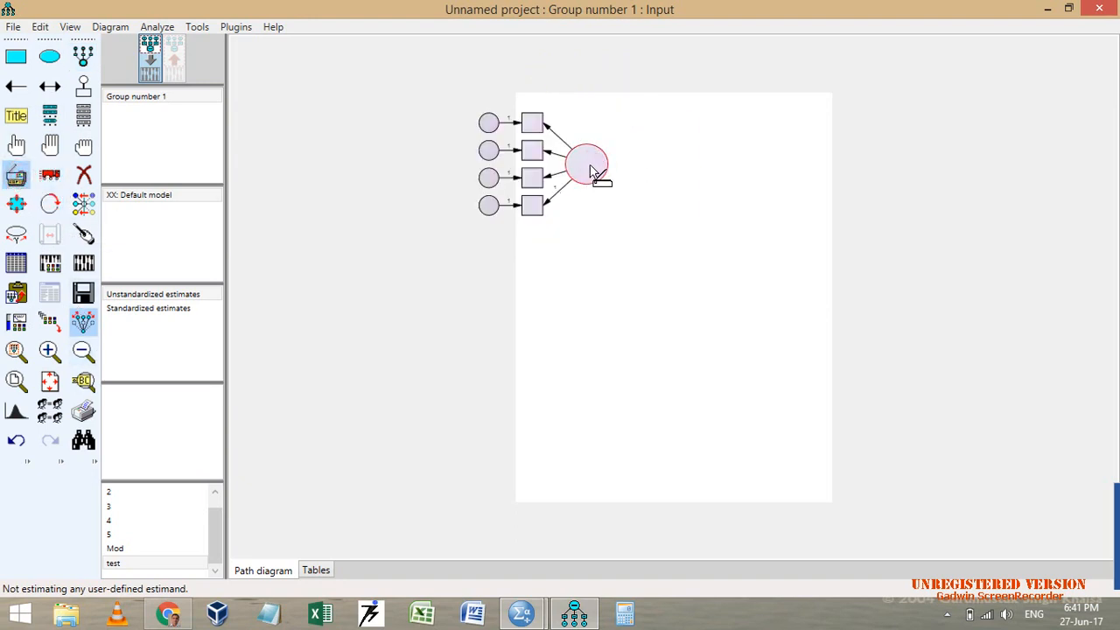
{"action": "left_click_drag", "start_coordinate": [591, 170], "coordinate": [716, 180]}
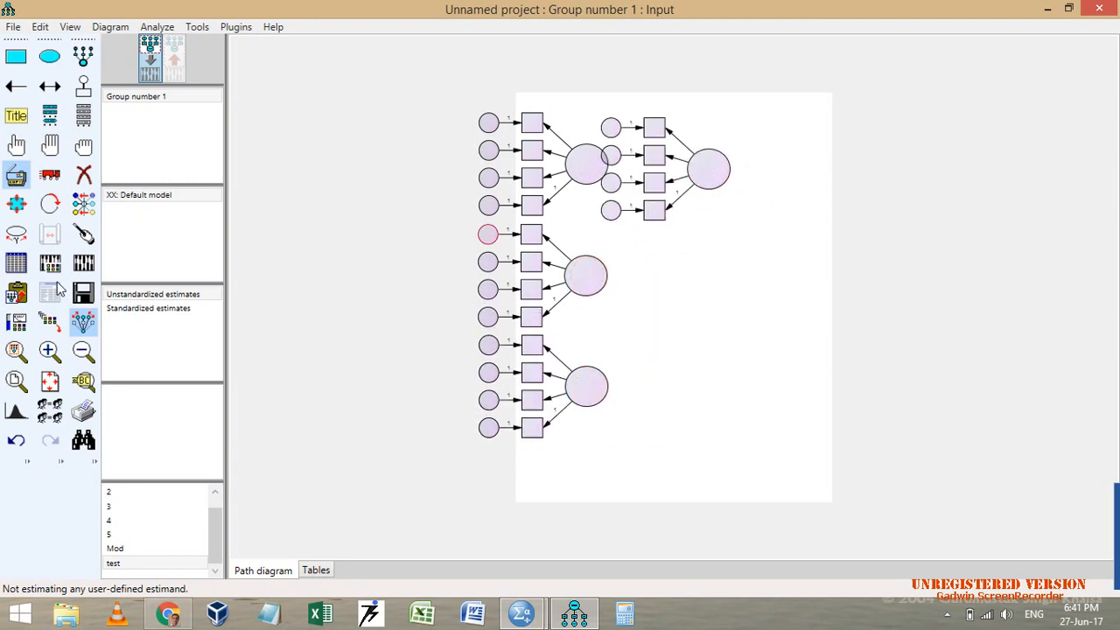
Step: Rotate the right-hand construct until its indicators face right, and duplicate it twice below to form a second column of three
{"action": "left_click", "coordinate": [50, 203]}
{"action": "left_click", "coordinate": [710, 169]}
{"action": "left_click", "coordinate": [710, 169]}
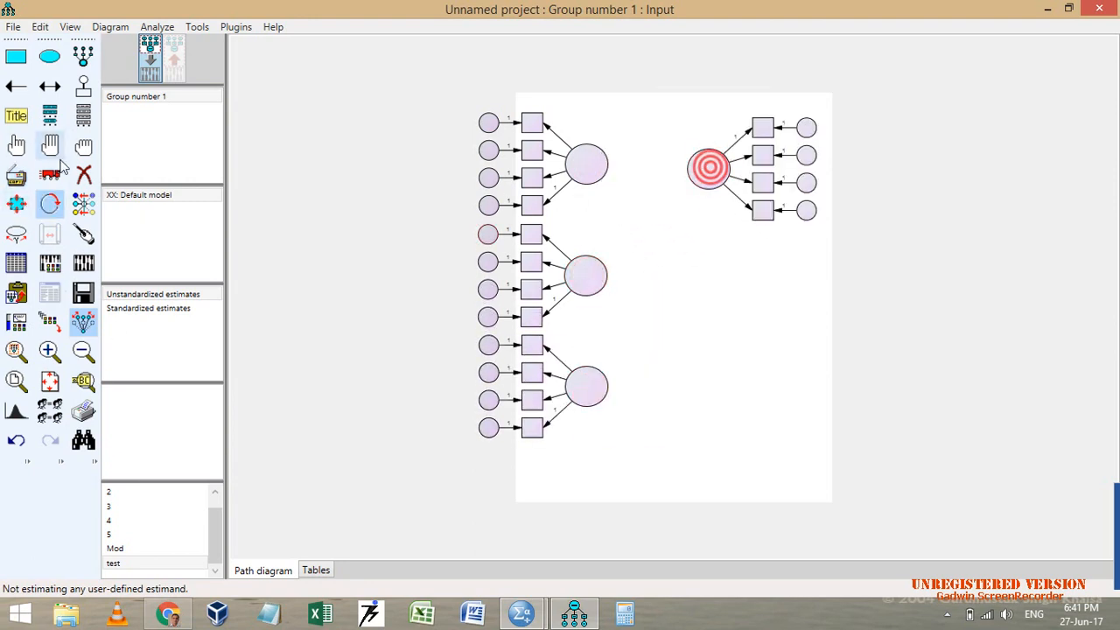
{"action": "left_click", "coordinate": [16, 174]}
{"action": "left_click_drag", "start_coordinate": [708, 180], "coordinate": [701, 415]}
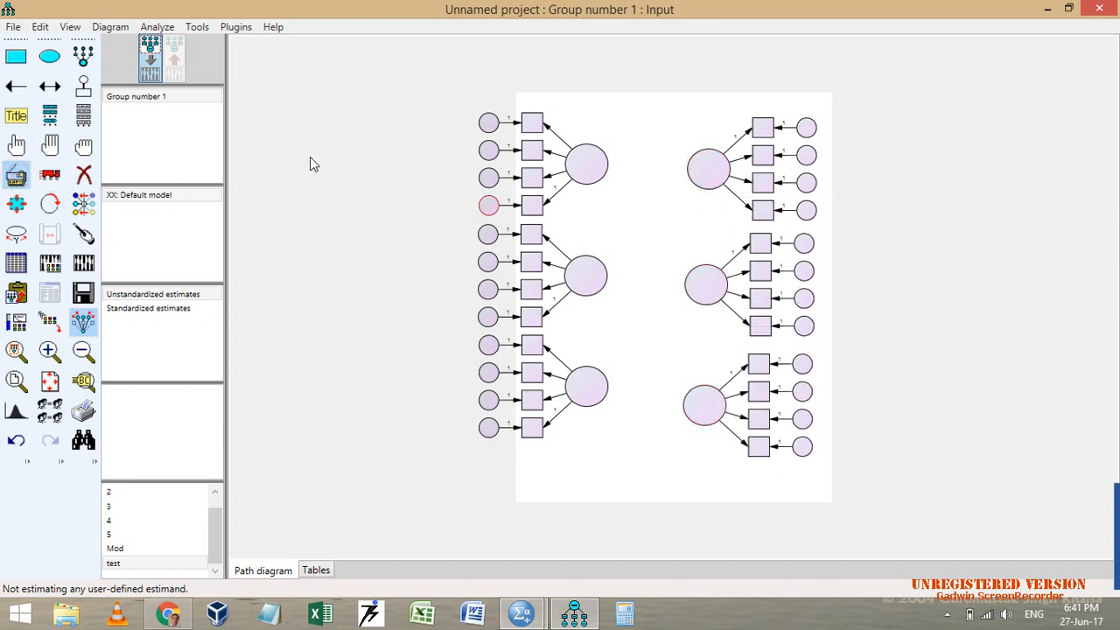
Step: Name all unobserved variables with the plugin, and draw covariances among the six latent variables F1 to F6 with Draw Covariances
{"action": "left_click", "coordinate": [235, 29]}
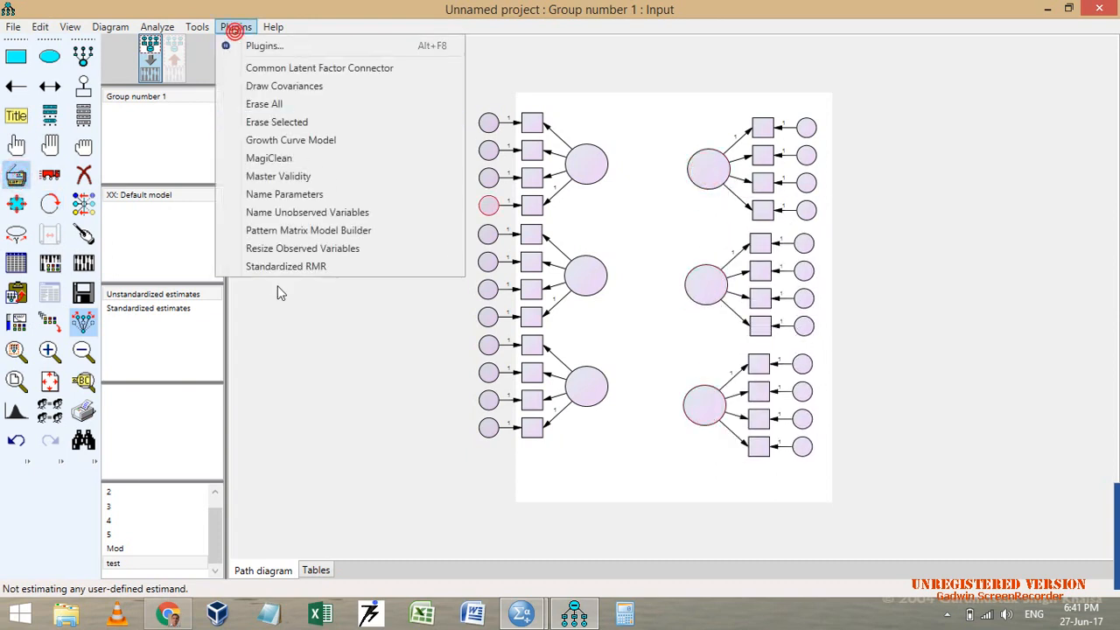
{"action": "left_click", "coordinate": [286, 206]}
{"action": "left_click", "coordinate": [16, 145]}
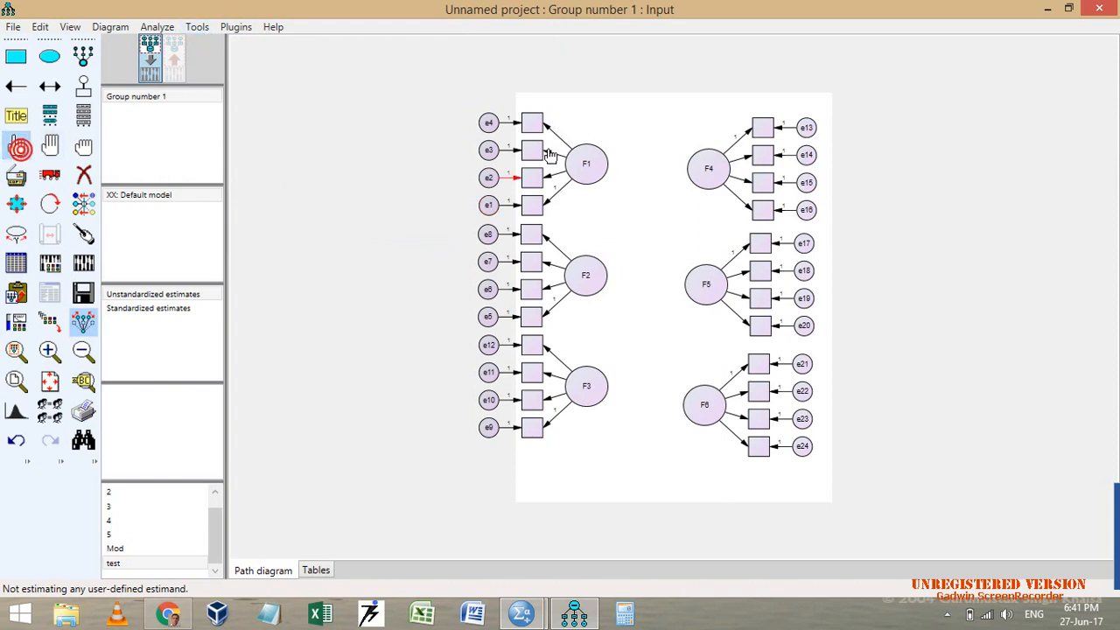
{"action": "left_click", "coordinate": [586, 159]}
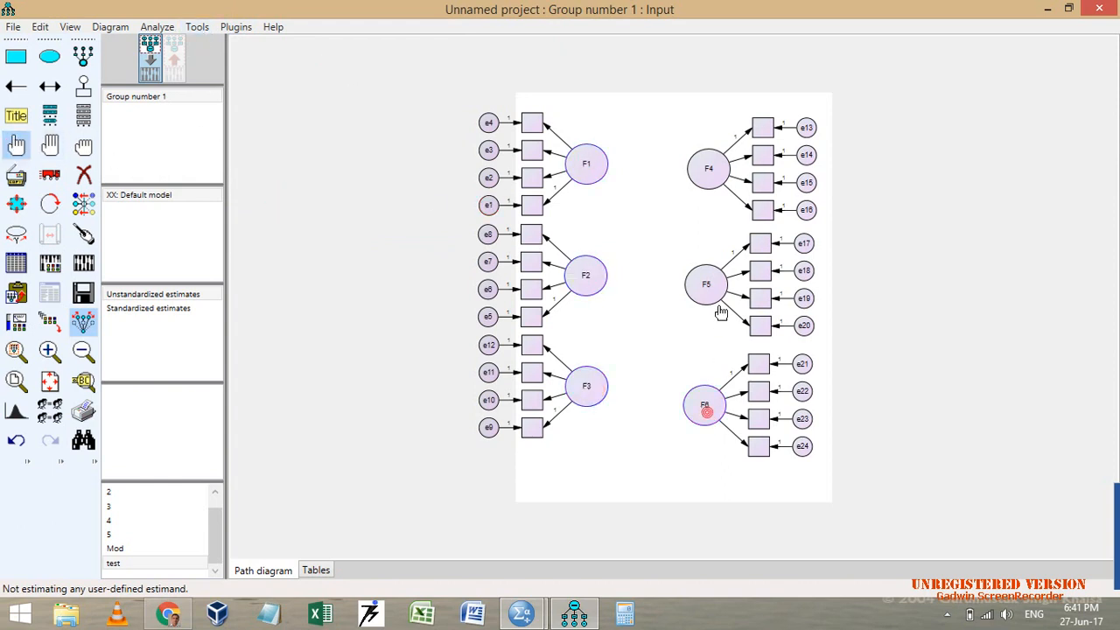
{"action": "left_click", "coordinate": [236, 27]}
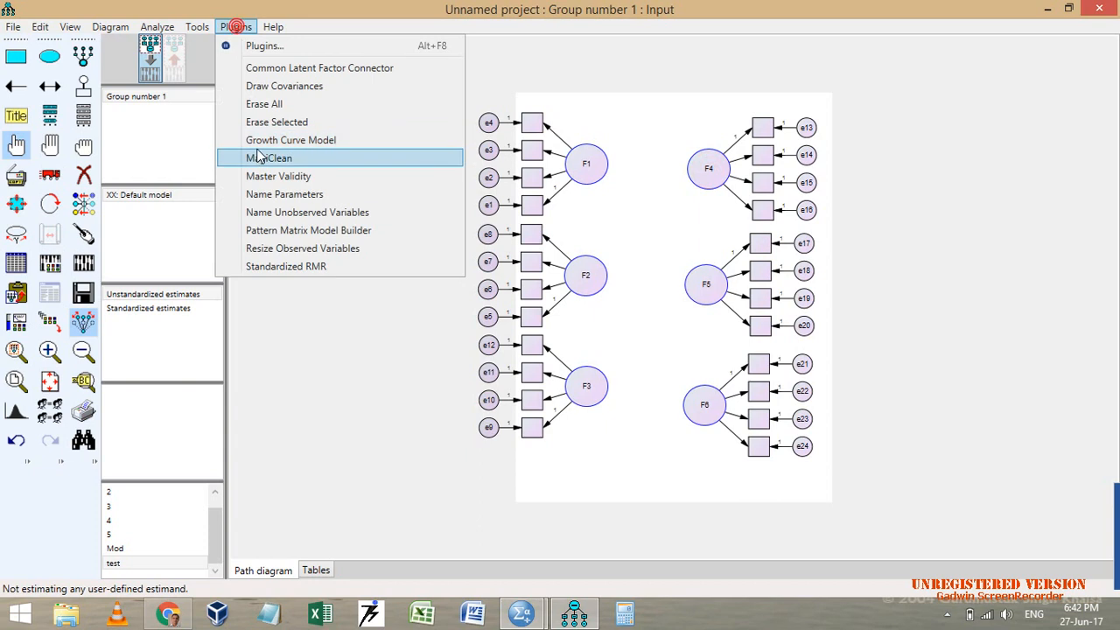
{"action": "left_click", "coordinate": [298, 81]}
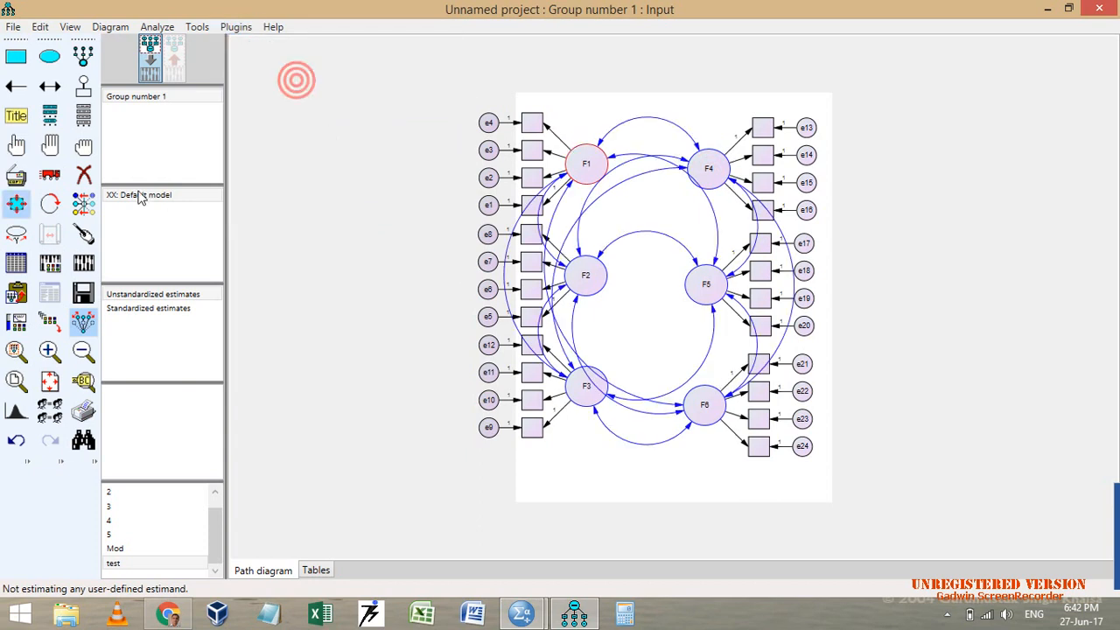
{"action": "left_click", "coordinate": [83, 145]}
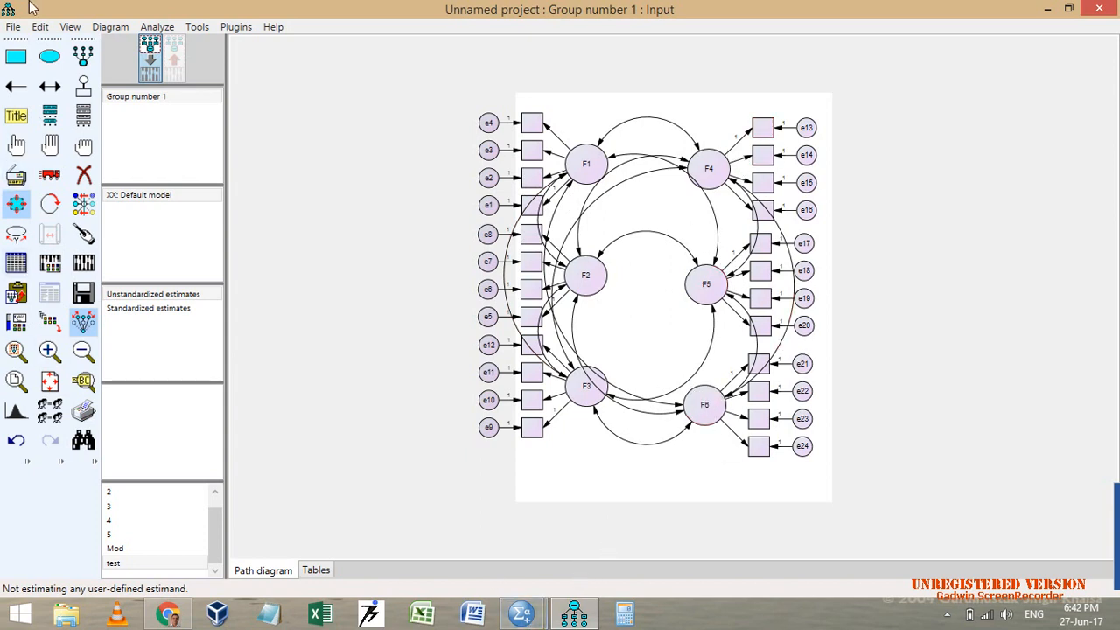
{"action": "left_click", "coordinate": [232, 31]}
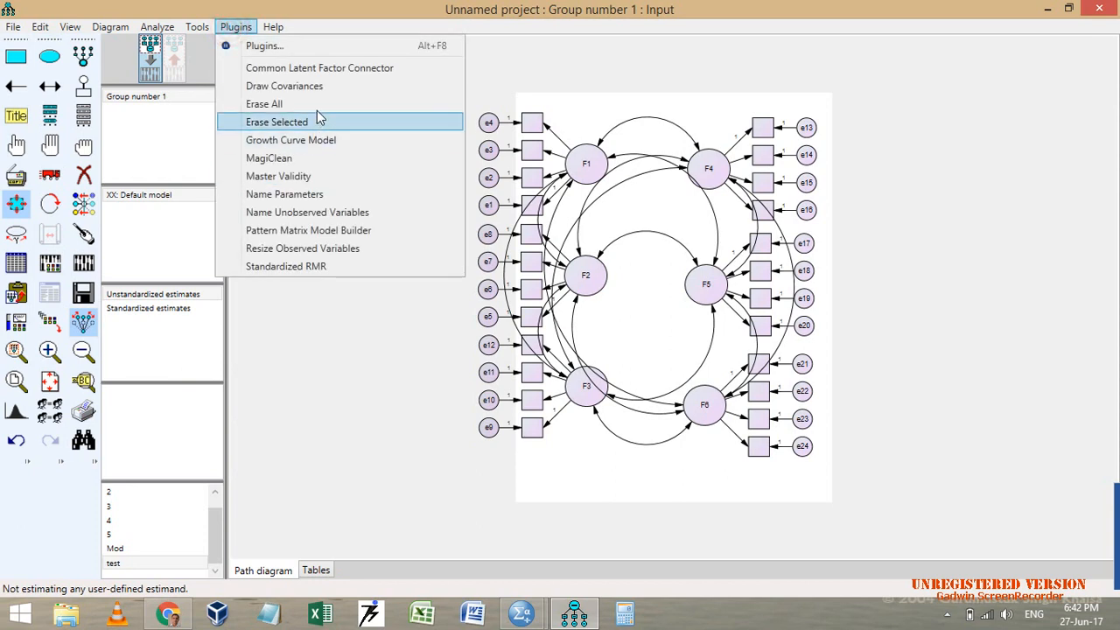
{"action": "left_click", "coordinate": [316, 109]}
Step: Switch to Dell datafile2.sav in SPSS, recall the Factor Analysis dialog and add q_1 through q_13 as its variables
{"action": "mouse_move", "coordinate": [521, 615]}
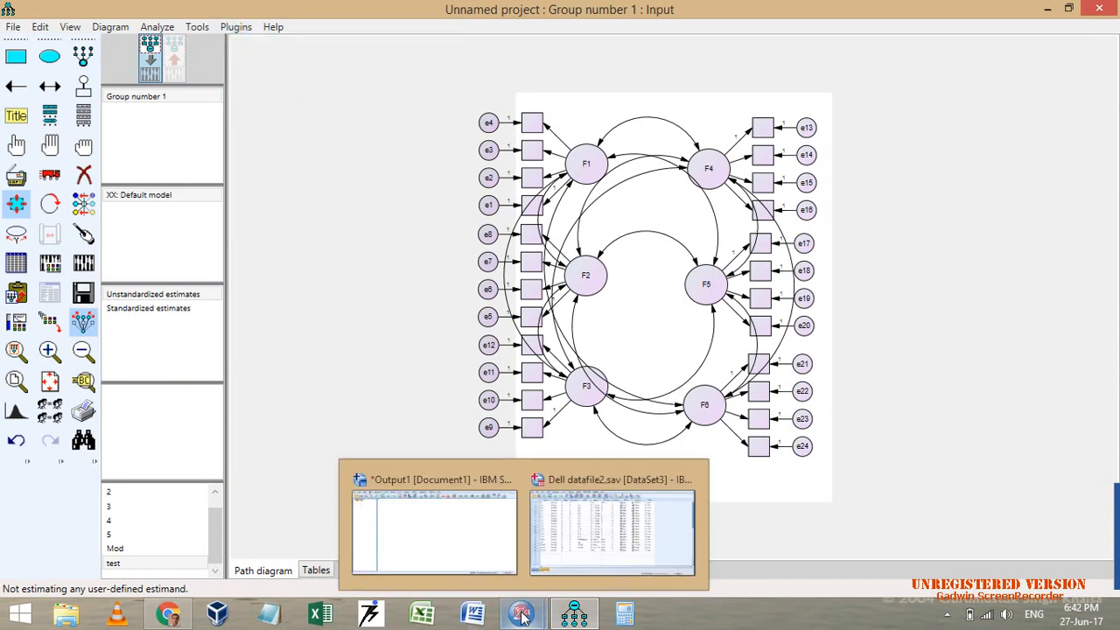
{"action": "left_click", "coordinate": [652, 516]}
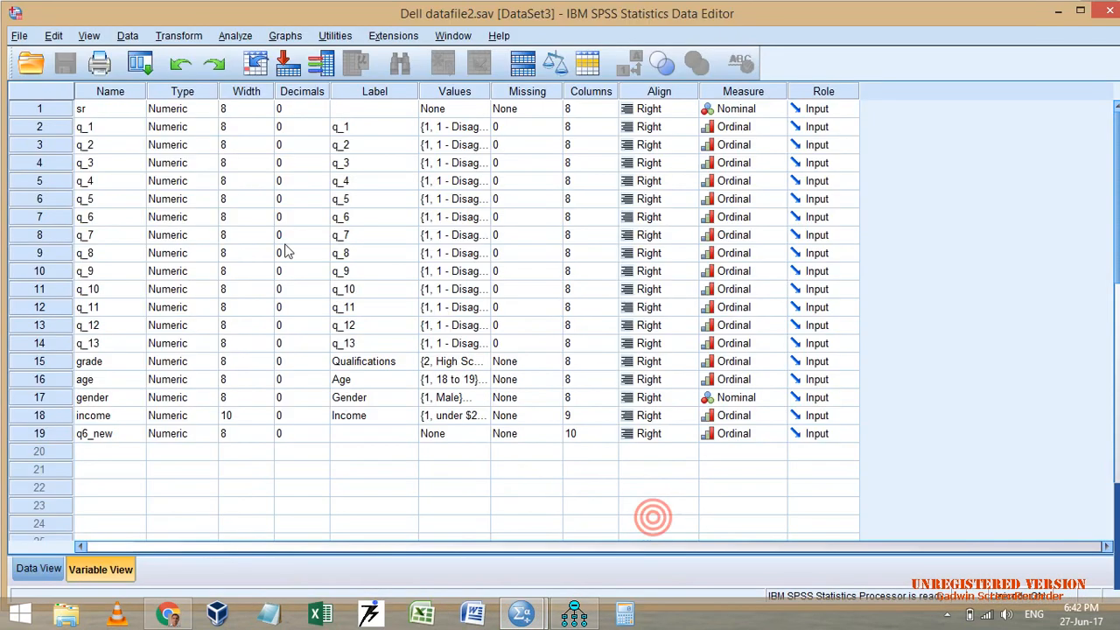
{"action": "left_click", "coordinate": [140, 63]}
{"action": "left_click", "coordinate": [158, 92]}
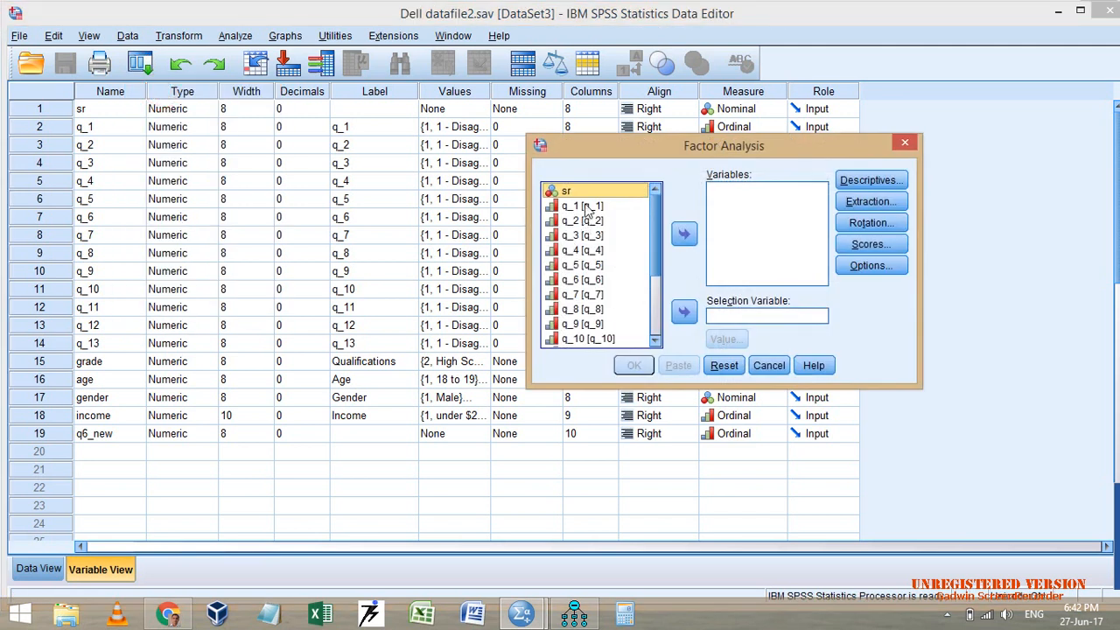
{"action": "left_click", "coordinate": [584, 205]}
{"action": "scroll", "coordinate": [588, 273], "scroll_direction": "down", "scroll_amount": 1}
{"action": "left_click", "coordinate": [599, 338], "text": "shift"}
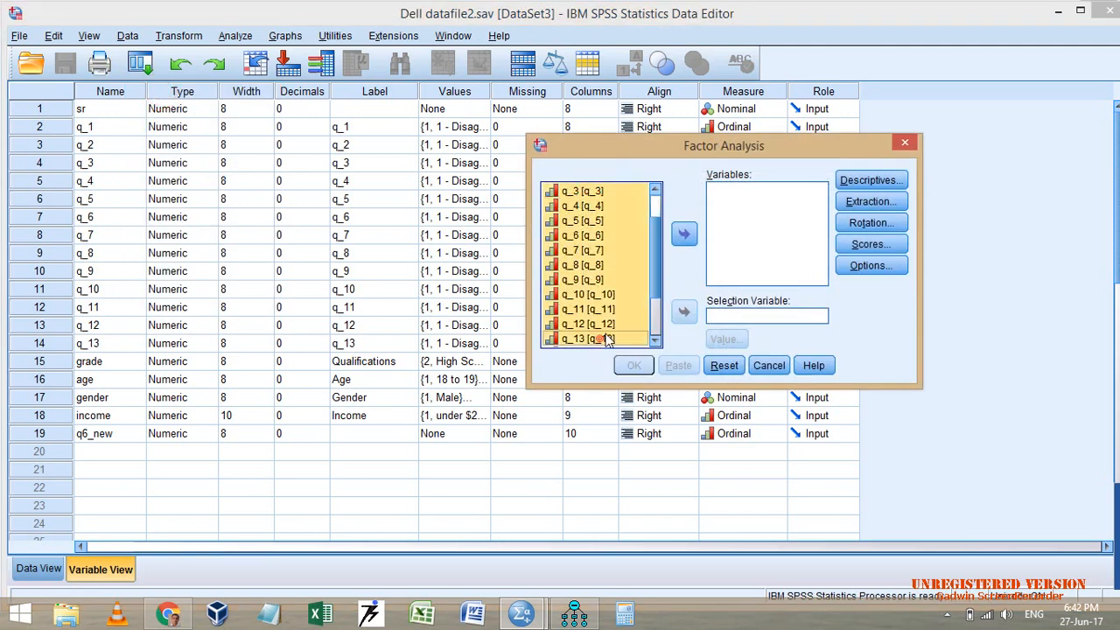
{"action": "left_click", "coordinate": [688, 235]}
Step: Remove q_6 and q_7 from the factor analysis variables and set the rotation method to Varimax
{"action": "left_click", "coordinate": [739, 251]}
{"action": "left_click", "coordinate": [744, 266]}
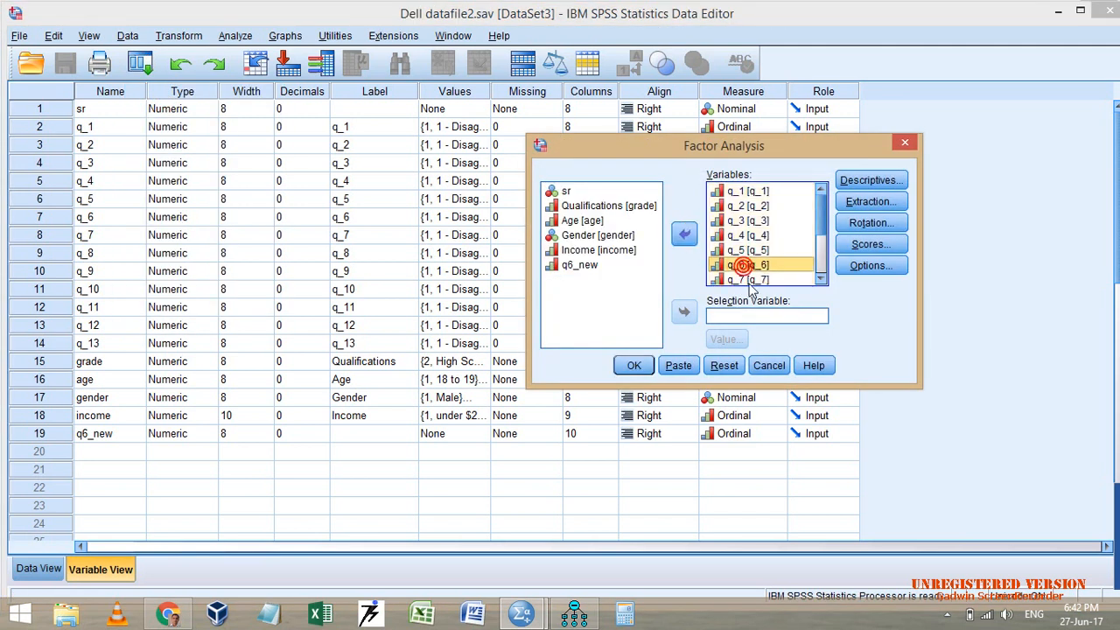
{"action": "left_click", "coordinate": [750, 281], "text": "shift"}
{"action": "left_click", "coordinate": [684, 234]}
{"action": "left_click", "coordinate": [870, 222]}
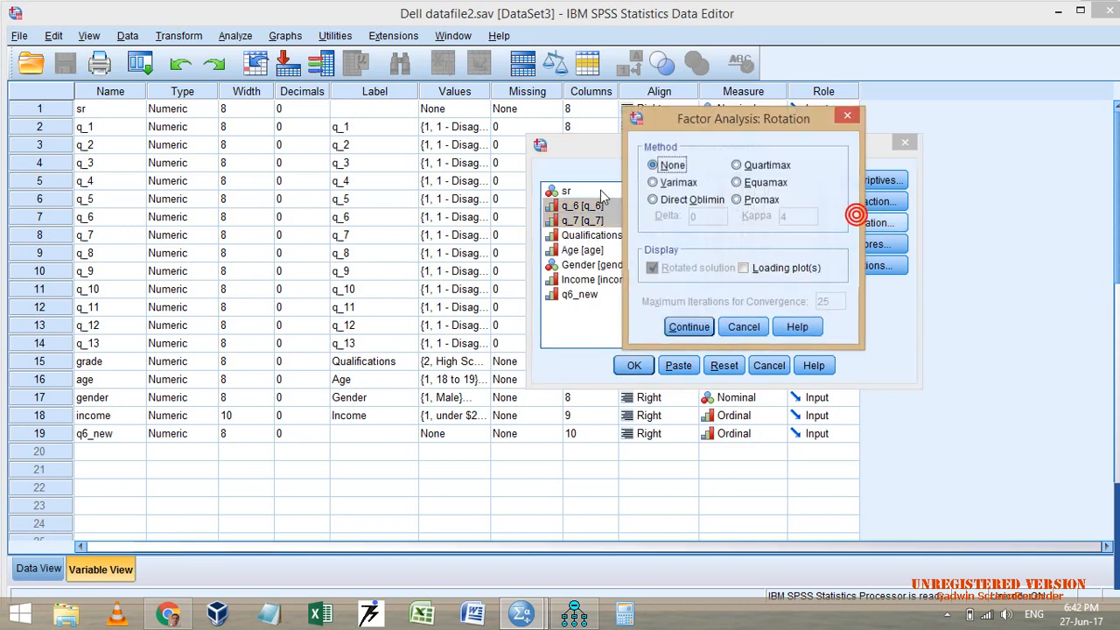
{"action": "left_click", "coordinate": [675, 182]}
{"action": "left_click", "coordinate": [688, 326]}
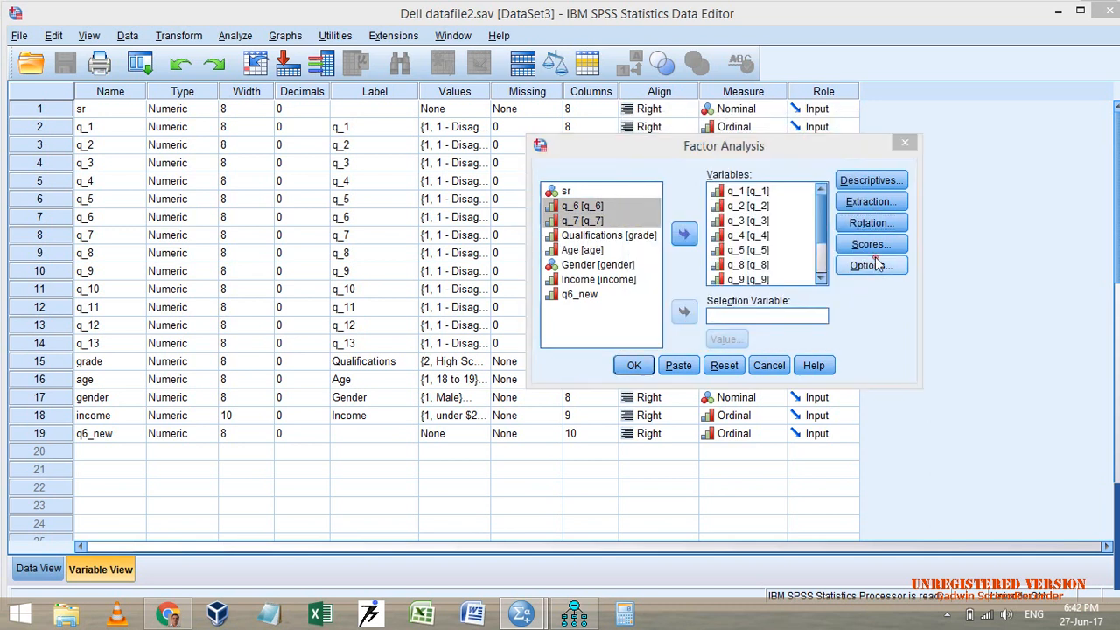
Step: Sort the coefficients by size, suppress small coefficients, and run the factor analysis
{"action": "left_click", "coordinate": [871, 263]}
{"action": "left_click", "coordinate": [647, 261]}
{"action": "left_click", "coordinate": [645, 279]}
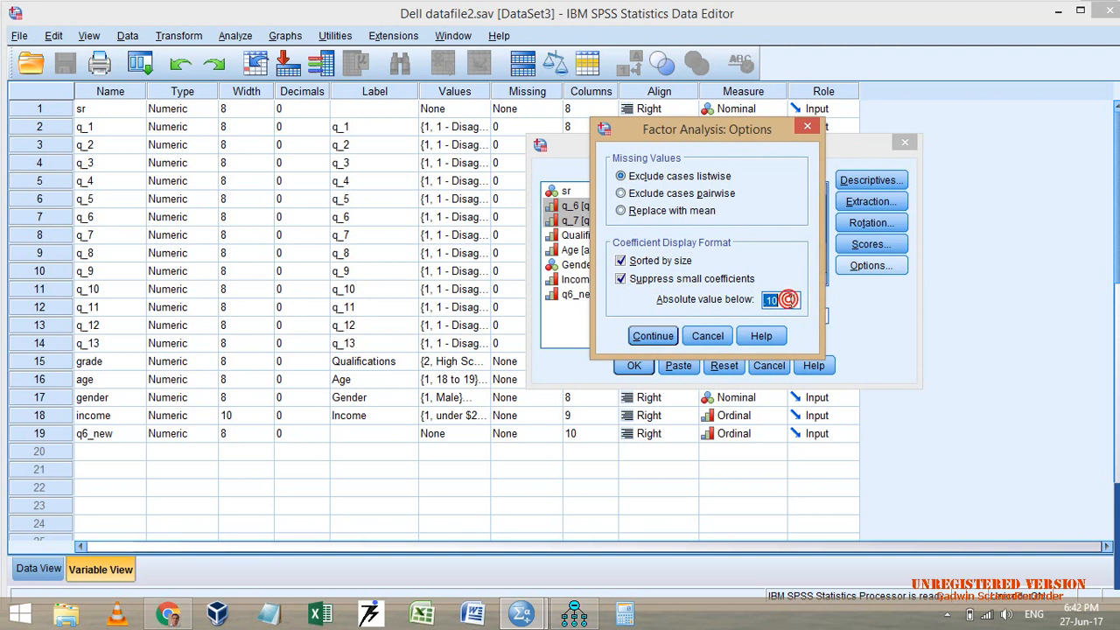
{"action": "left_click", "coordinate": [791, 300]}
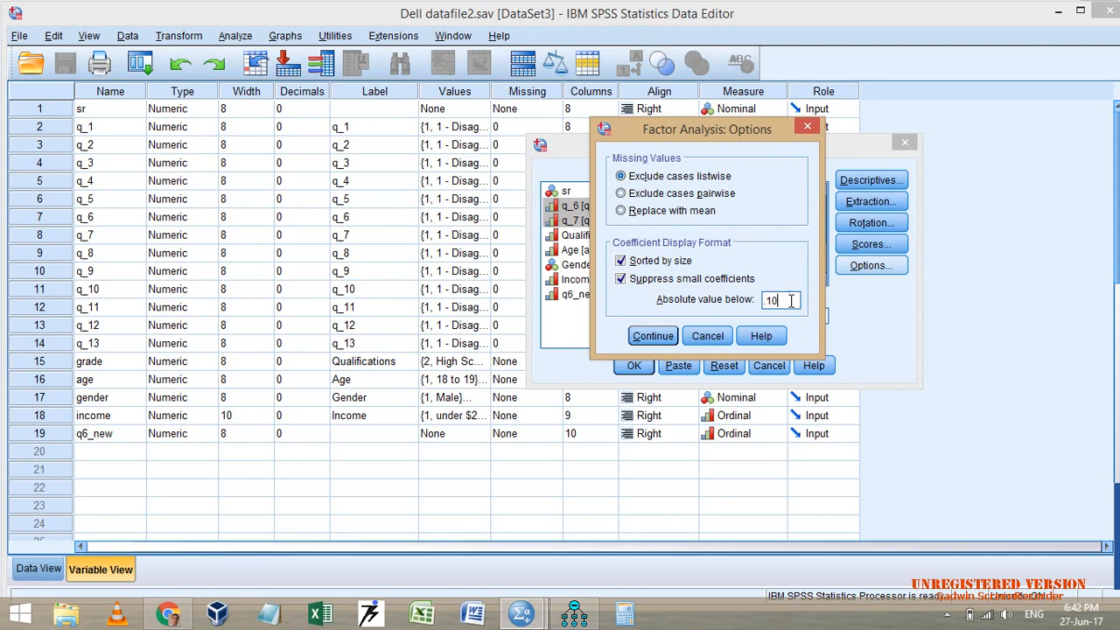
{"action": "left_click", "coordinate": [652, 336]}
{"action": "left_click", "coordinate": [633, 366]}
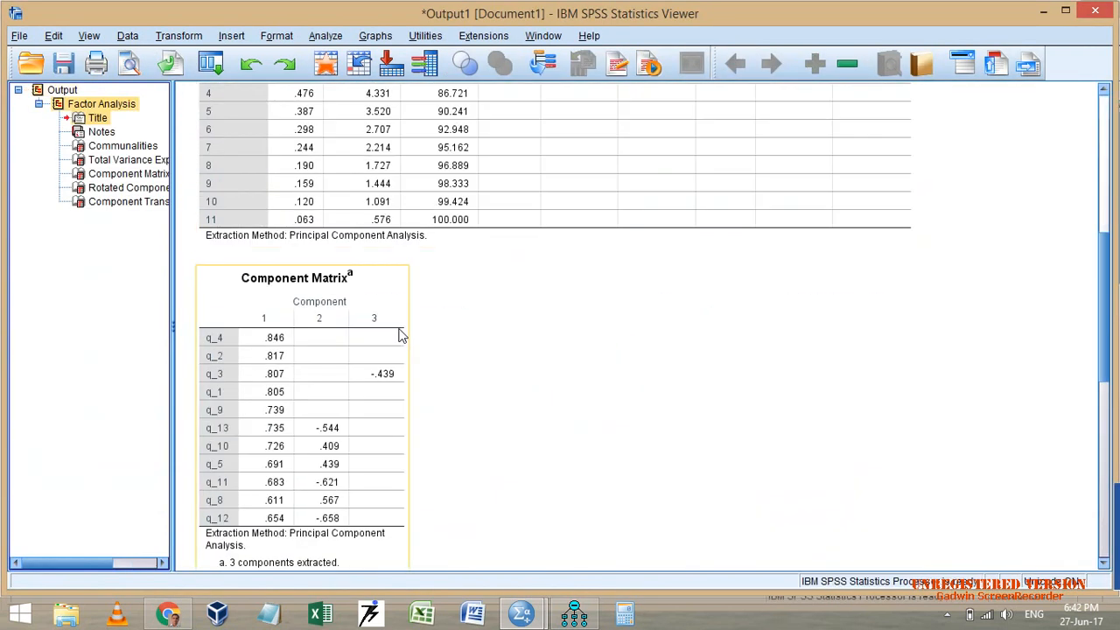
Step: Copy the Rotated Component Matrix from the output and switch to AMOS
{"action": "right_click", "coordinate": [308, 208]}
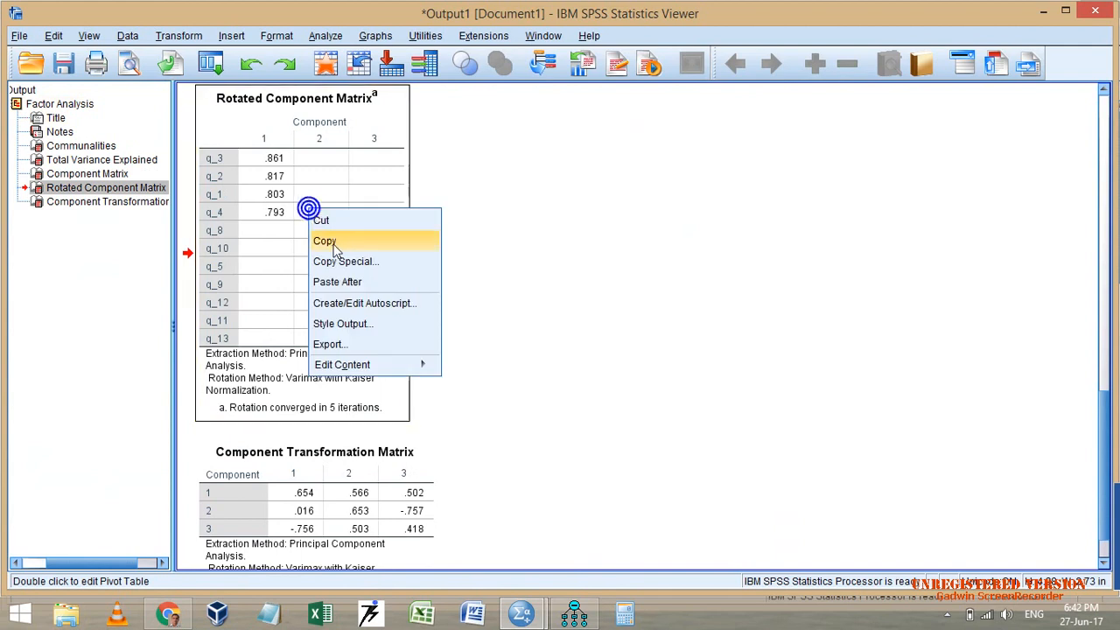
{"action": "left_click", "coordinate": [332, 242]}
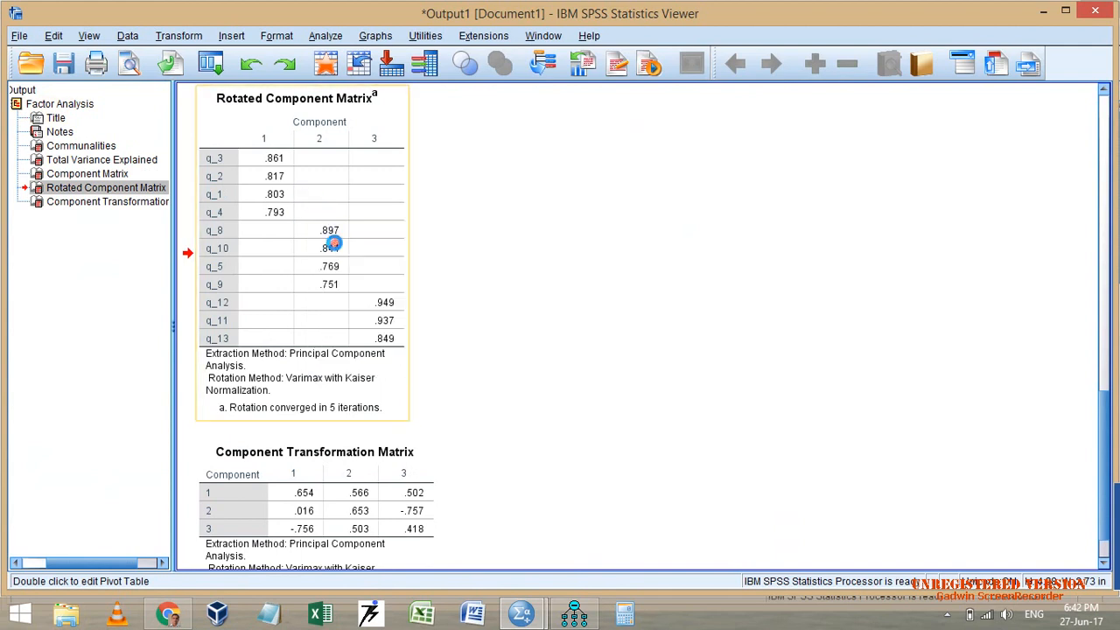
{"action": "left_click", "coordinate": [592, 618]}
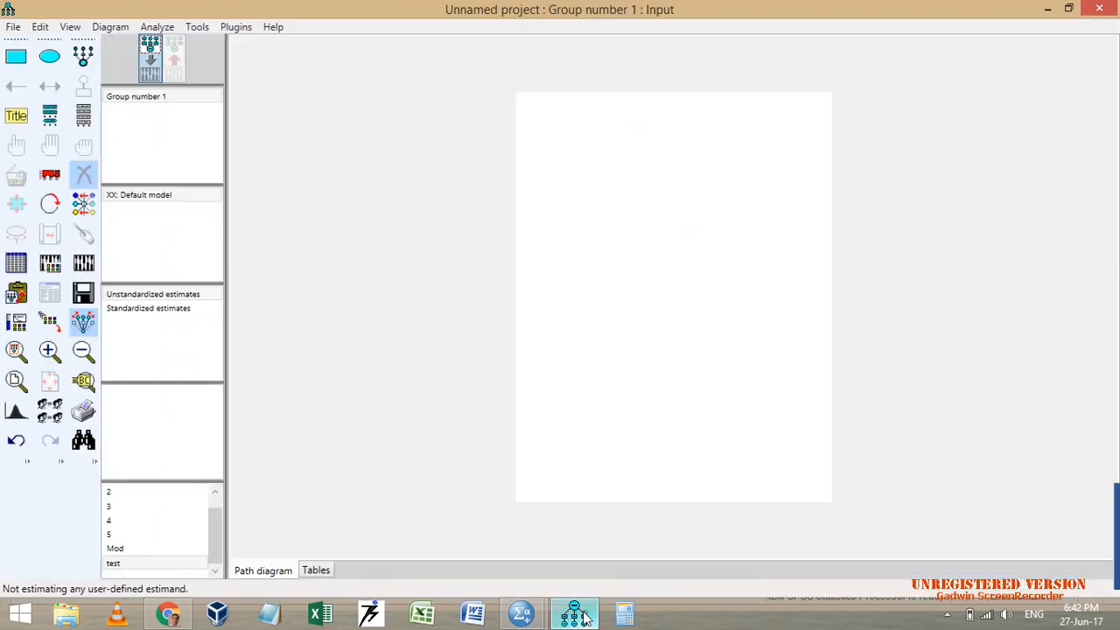
{"action": "left_click", "coordinate": [237, 27]}
{"action": "left_click", "coordinate": [377, 362]}
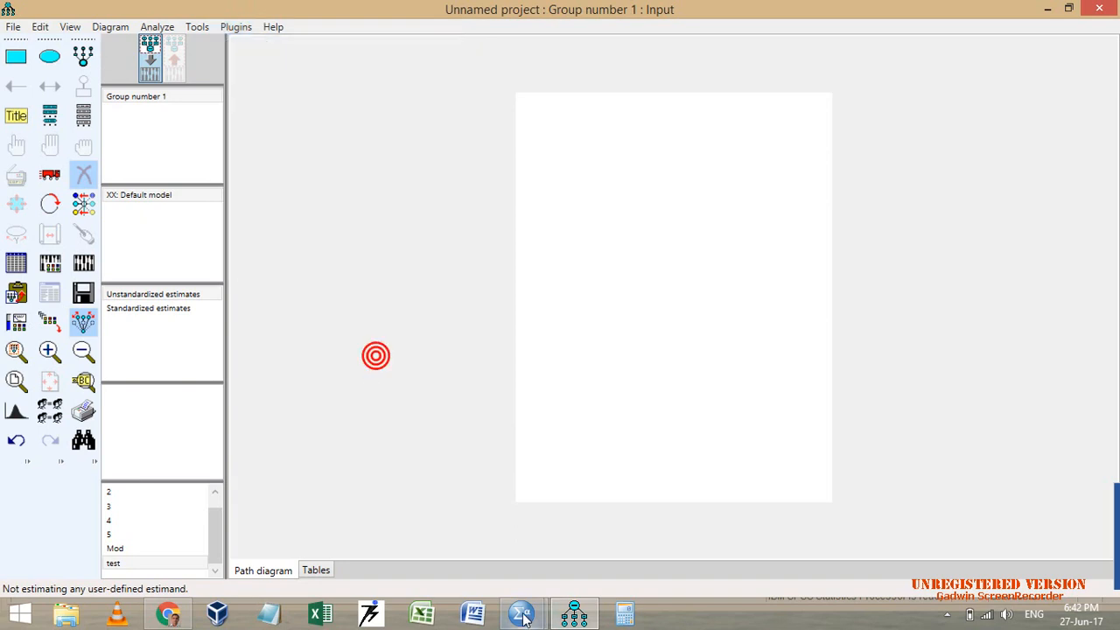
{"action": "mouse_move", "coordinate": [521, 615]}
{"action": "mouse_move", "coordinate": [574, 519]}
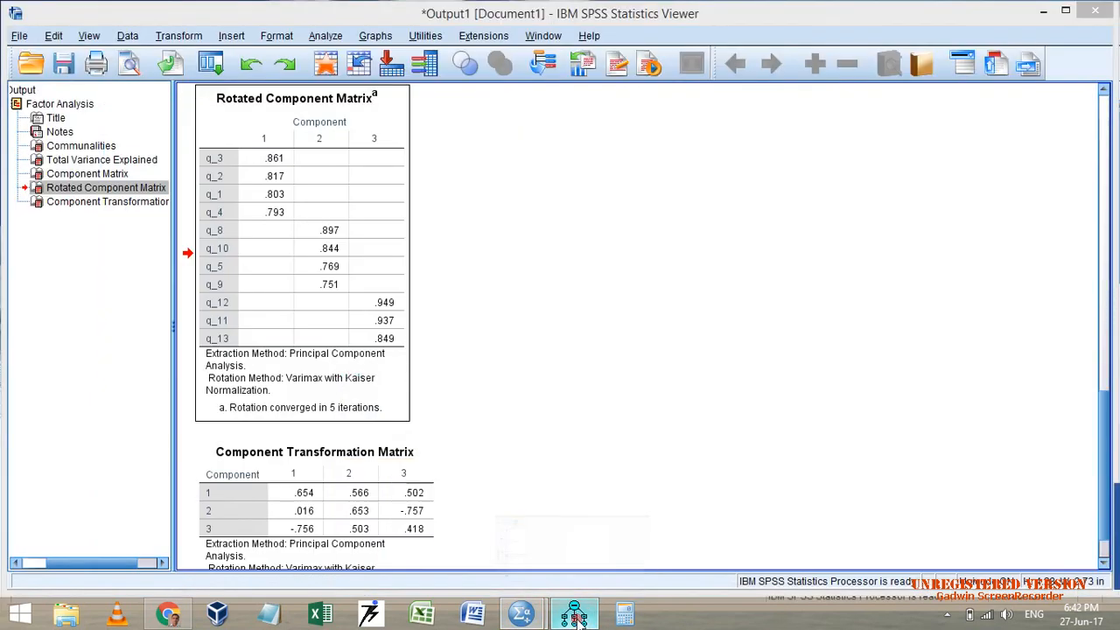
{"action": "left_click", "coordinate": [574, 615]}
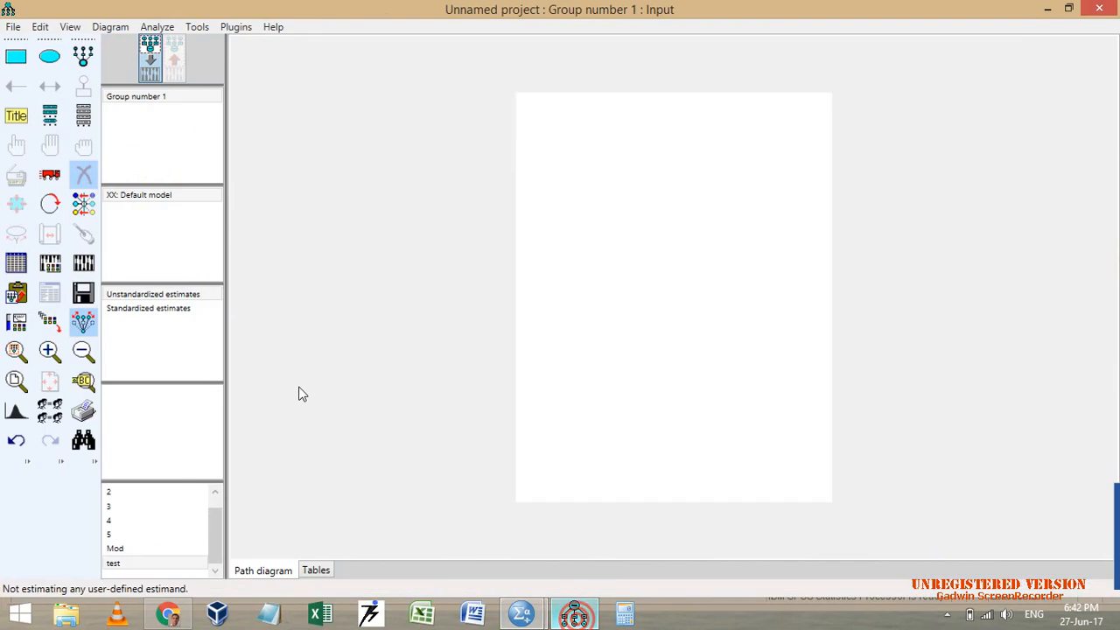
Step: Attach Dell datafile2 from the Datafiles folders as the data file for Group number 1
{"action": "left_click", "coordinate": [16, 260]}
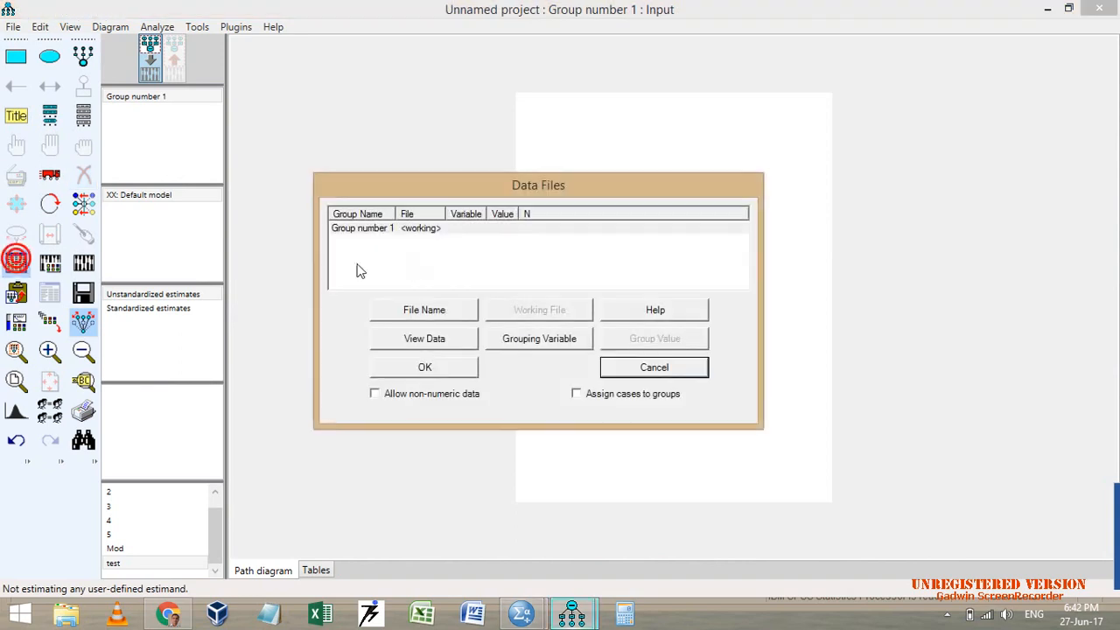
{"action": "left_click", "coordinate": [439, 310]}
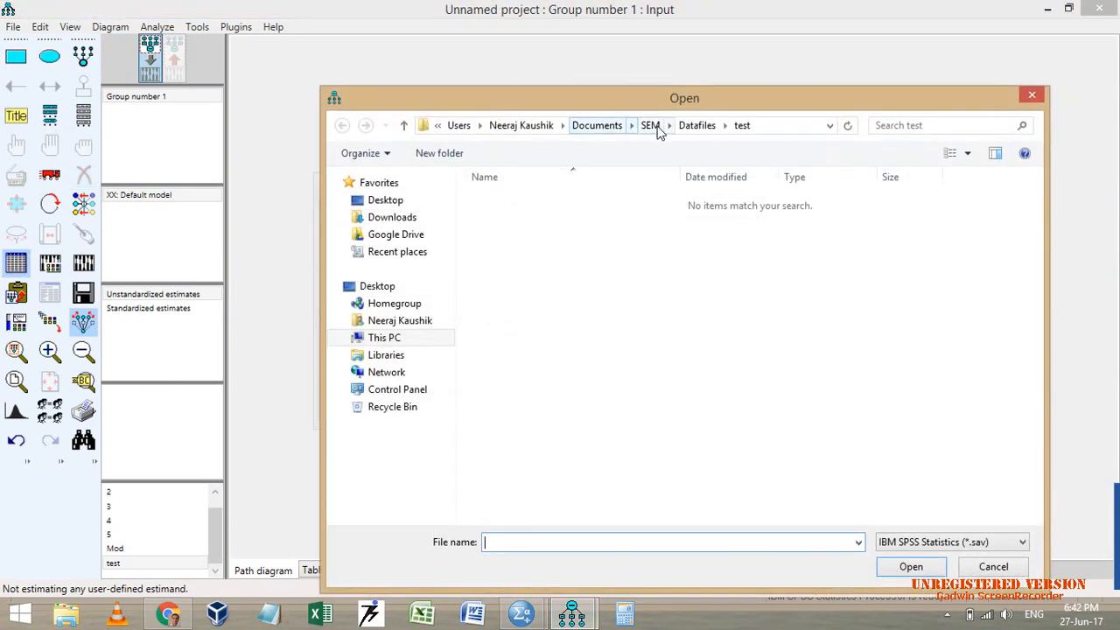
{"action": "left_click", "coordinate": [687, 130]}
{"action": "double_click", "coordinate": [528, 233]}
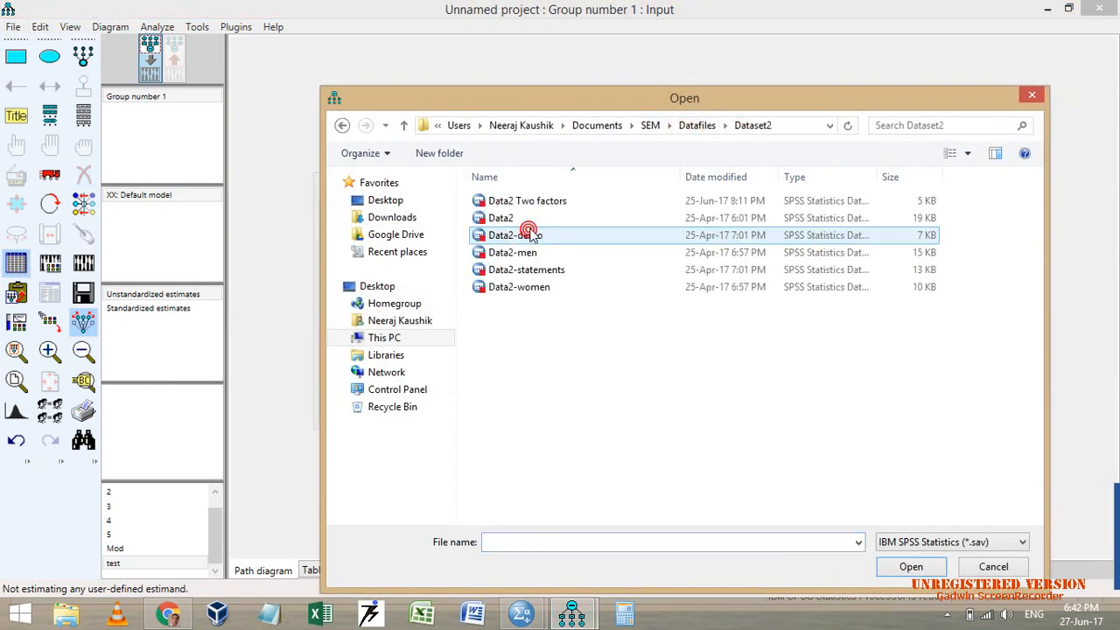
{"action": "left_click", "coordinate": [708, 127]}
{"action": "double_click", "coordinate": [527, 252]}
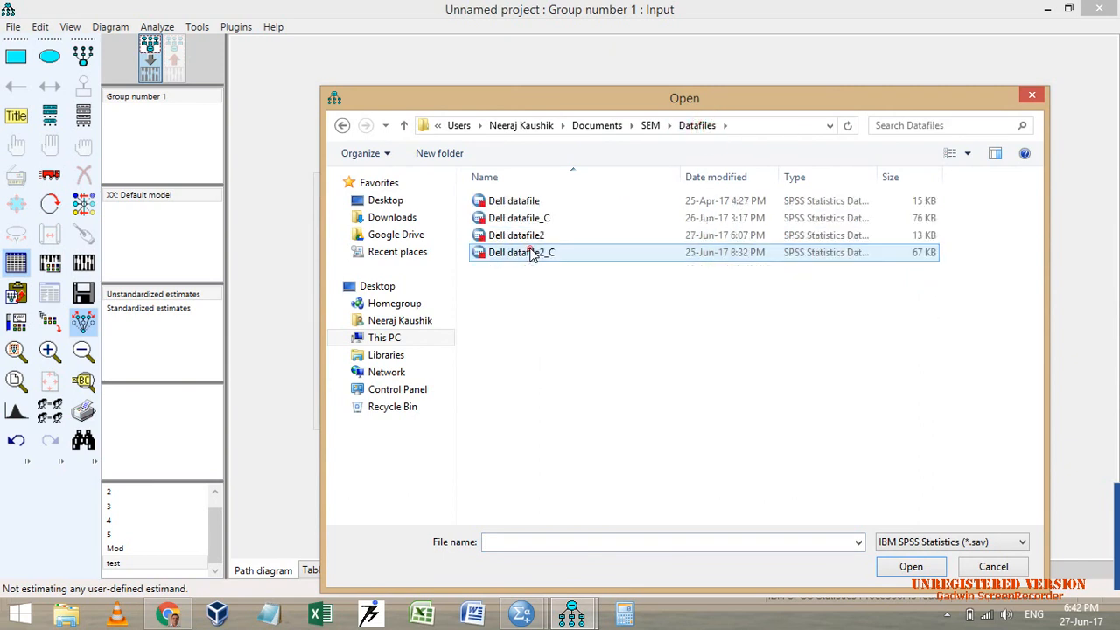
{"action": "double_click", "coordinate": [527, 234]}
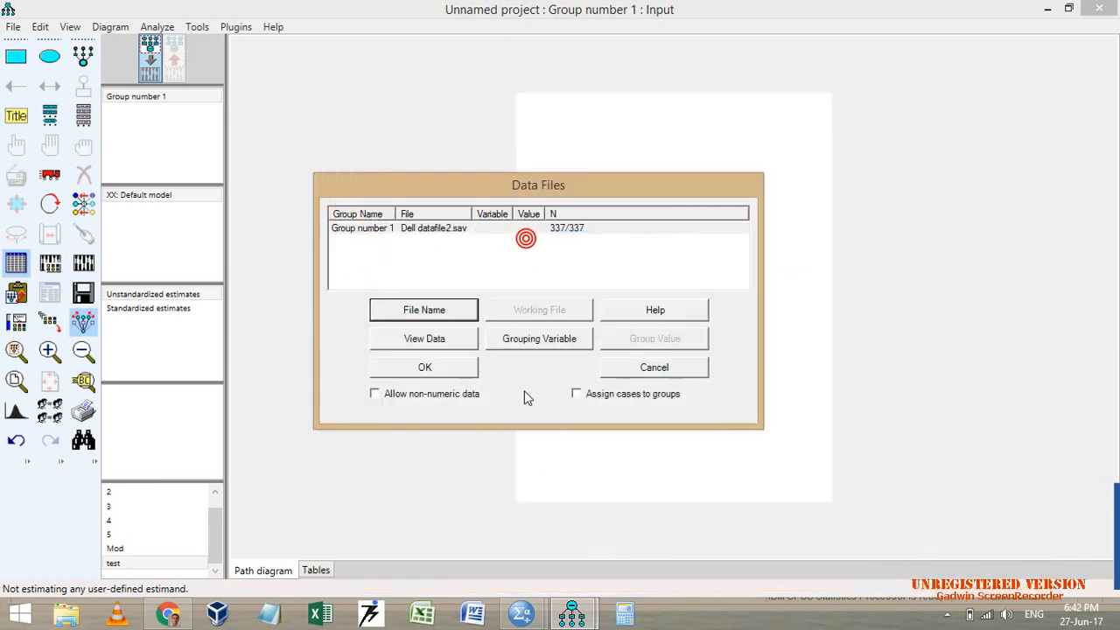
{"action": "left_click", "coordinate": [453, 371]}
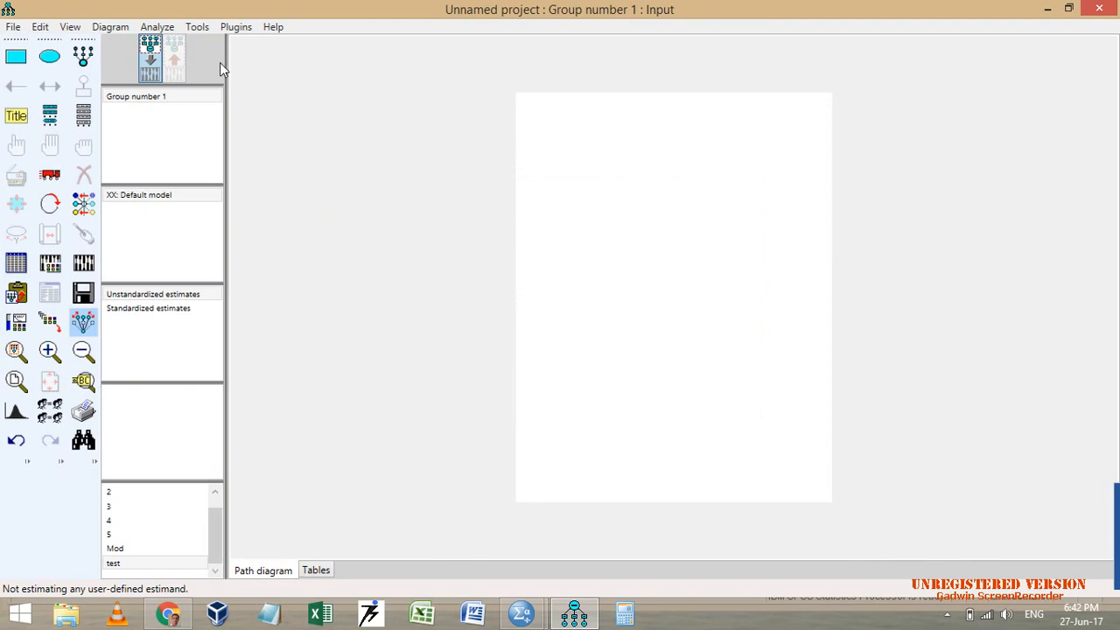
Step: Run the Pattern Matrix Model Builder plugin with the copied rotated component matrix pasted in, and create the diagram
{"action": "left_click", "coordinate": [236, 27]}
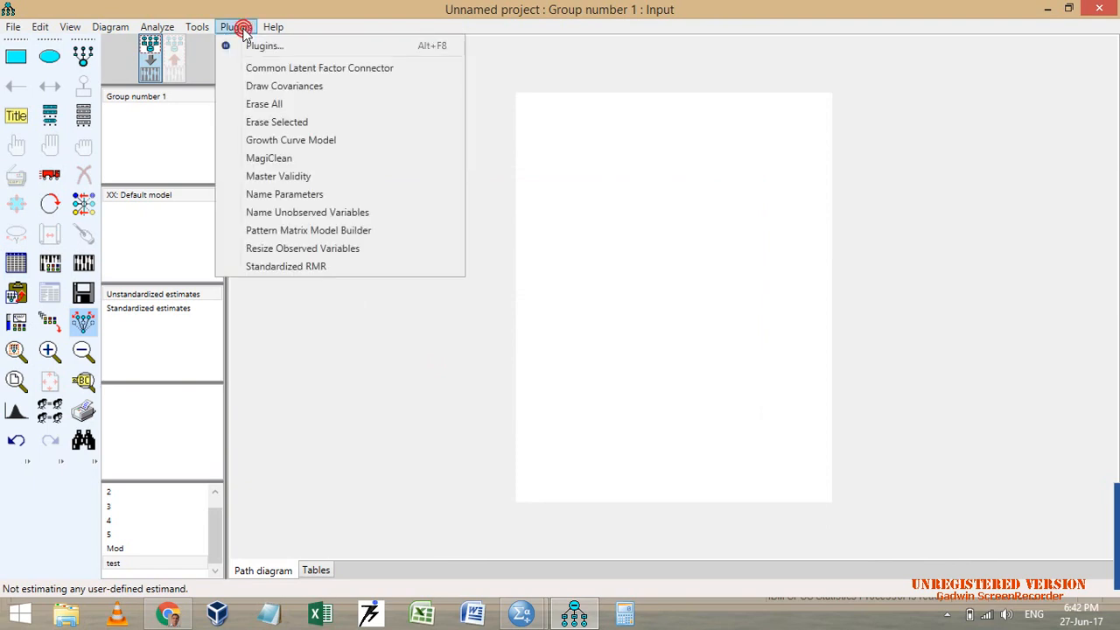
{"action": "left_click", "coordinate": [288, 232]}
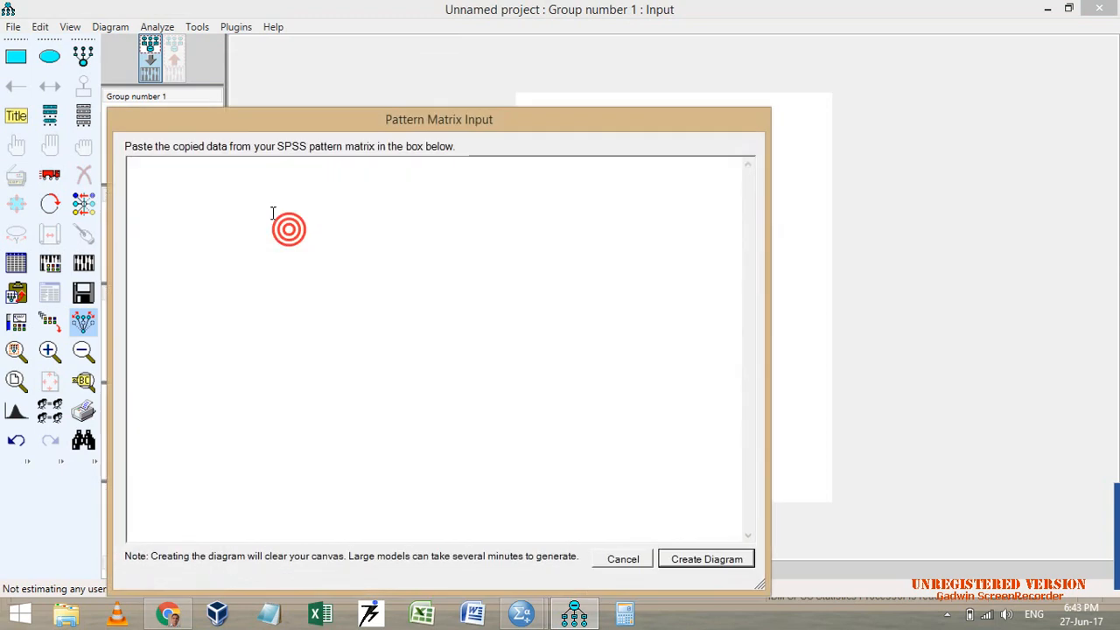
{"action": "right_click", "coordinate": [265, 185]}
{"action": "left_click", "coordinate": [305, 254]}
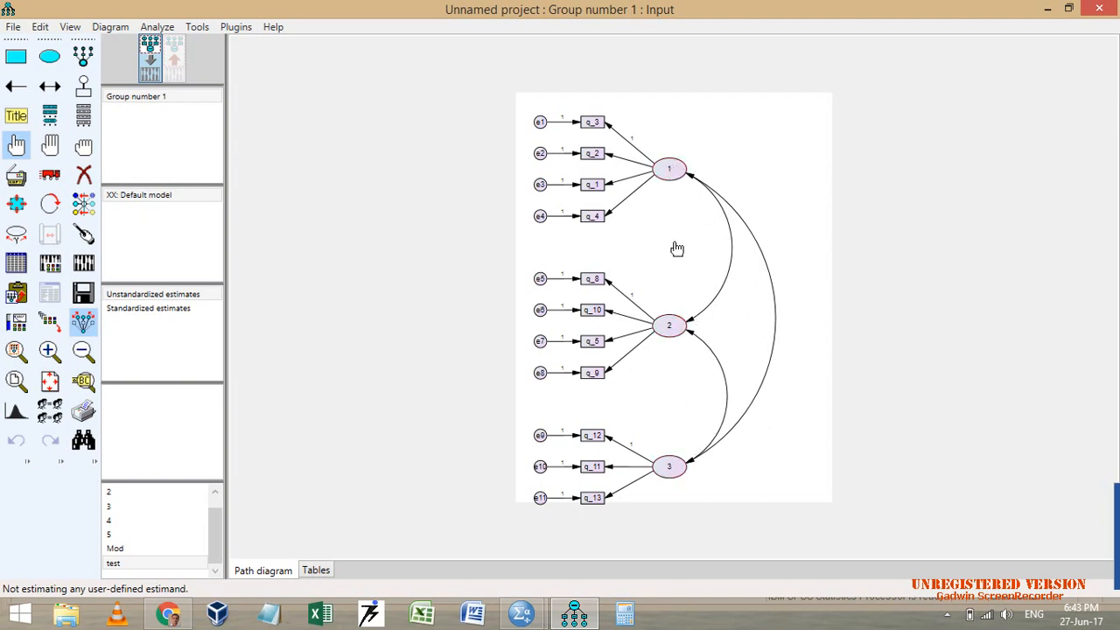
Step: Switch to SPSS, open the recently used PhD data file dated 08.05.17 from the Scholars folder, and look through its variables
{"action": "left_click", "coordinate": [521, 613]}
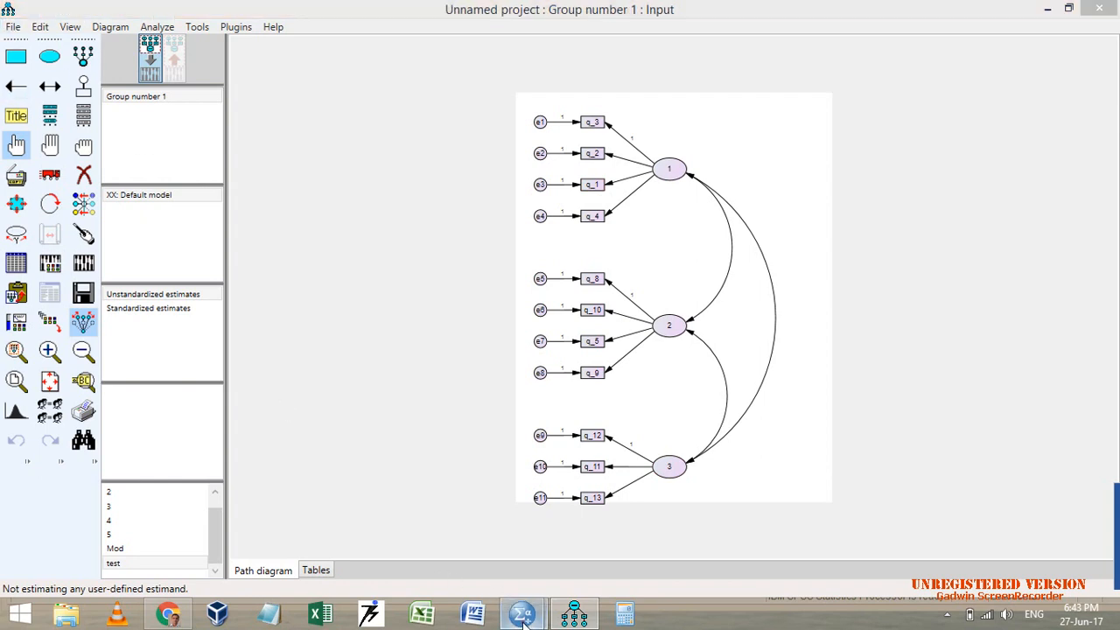
{"action": "left_click", "coordinate": [569, 522]}
{"action": "left_click", "coordinate": [19, 35]}
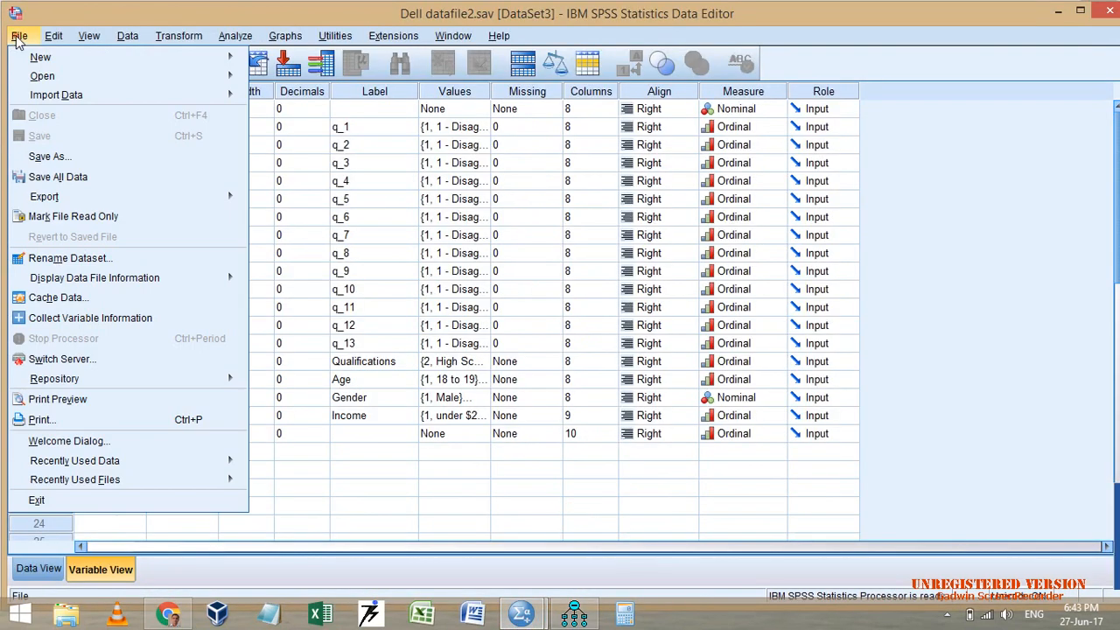
{"action": "left_click", "coordinate": [132, 461]}
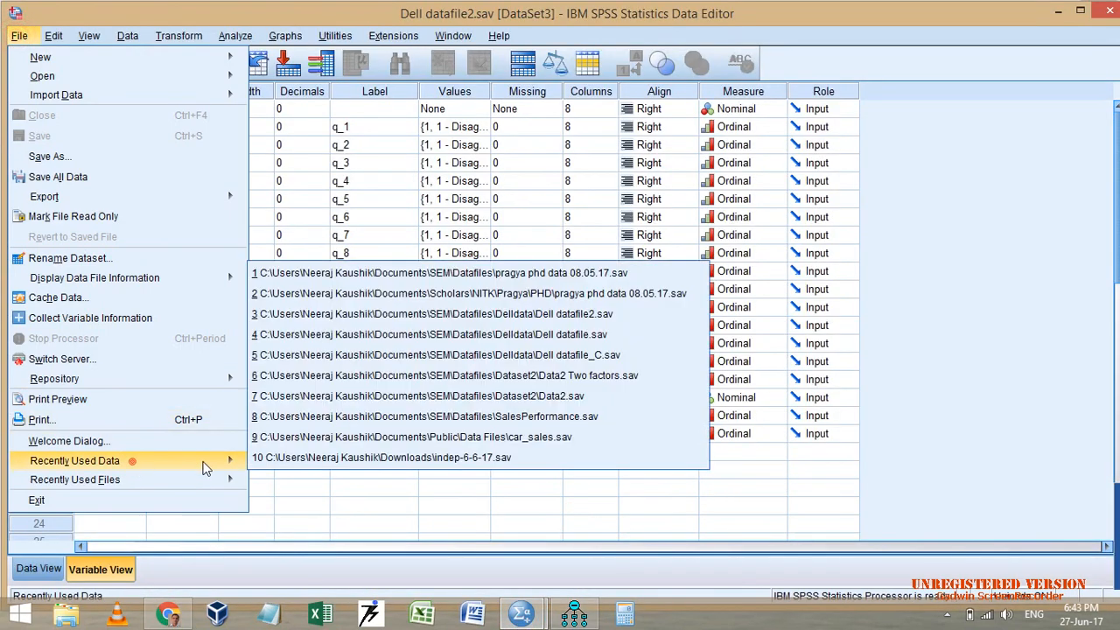
{"action": "left_click", "coordinate": [451, 293]}
{"action": "scroll", "coordinate": [114, 175], "scroll_direction": "down", "scroll_amount": 17}
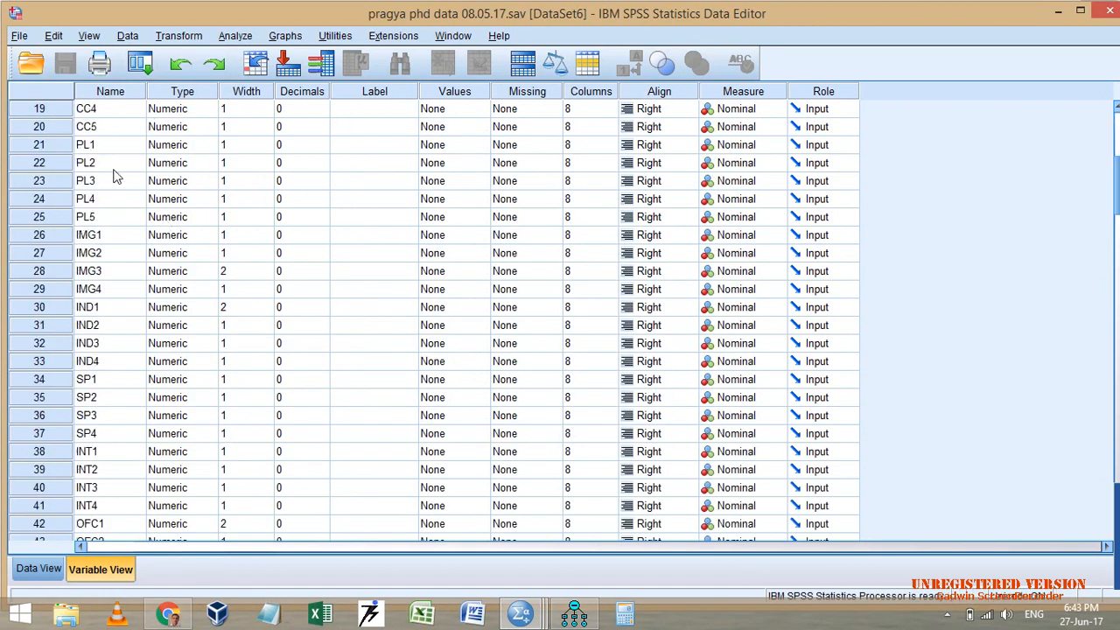
{"action": "scroll", "coordinate": [117, 290], "scroll_direction": "up", "scroll_amount": 6}
{"action": "scroll", "coordinate": [123, 186], "scroll_direction": "up", "scroll_amount": 11}
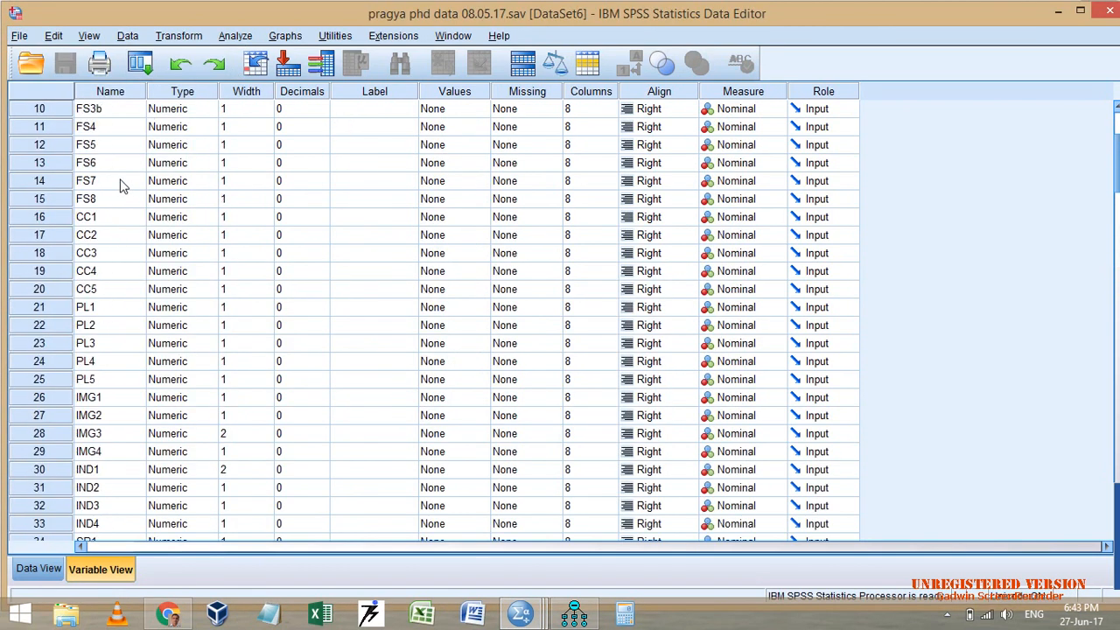
Step: Recall the Factor Analysis dialog and add TAN1 through LIB5 as its variables
{"action": "left_click", "coordinate": [135, 65]}
{"action": "left_click", "coordinate": [175, 95]}
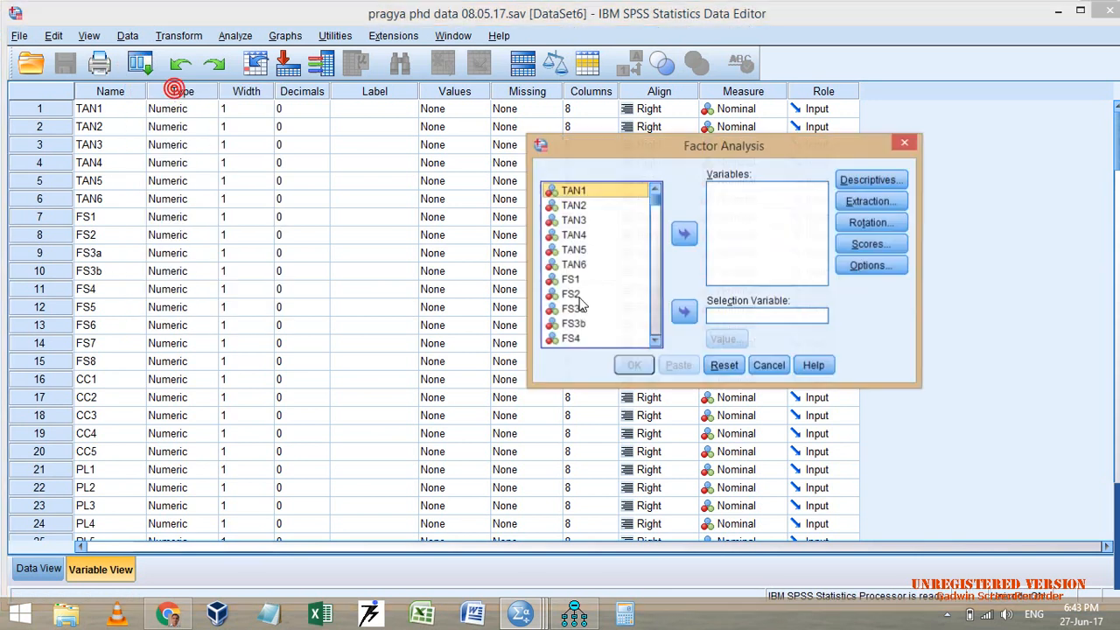
{"action": "scroll", "coordinate": [585, 282], "scroll_direction": "down", "scroll_amount": 12}
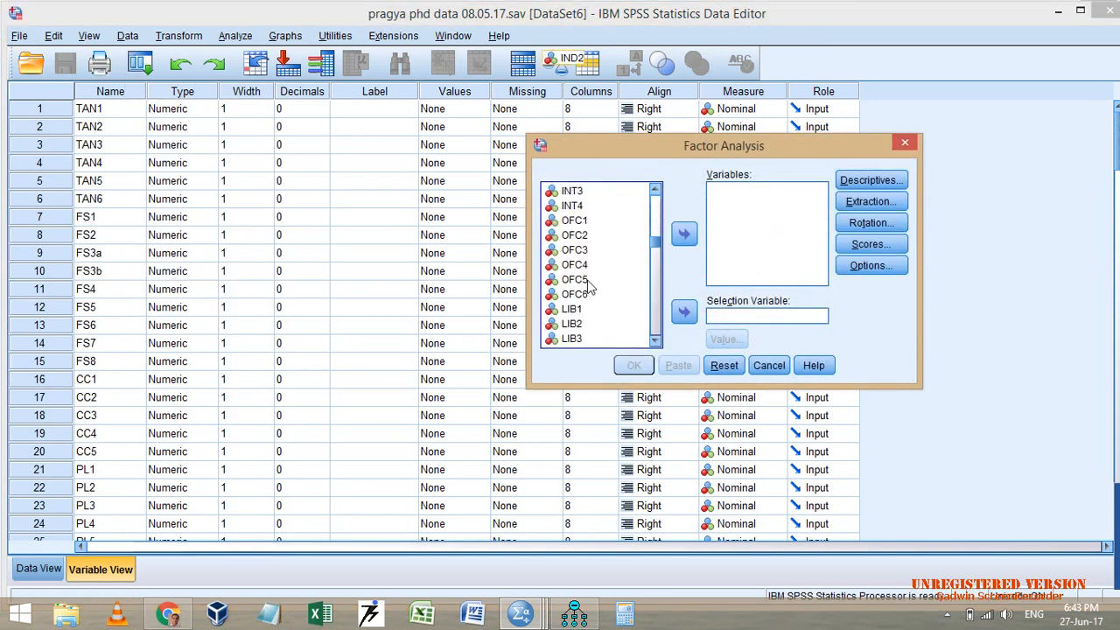
{"action": "scroll", "coordinate": [586, 271], "scroll_direction": "down", "scroll_amount": 3}
{"action": "left_click", "coordinate": [573, 236], "text": "shift"}
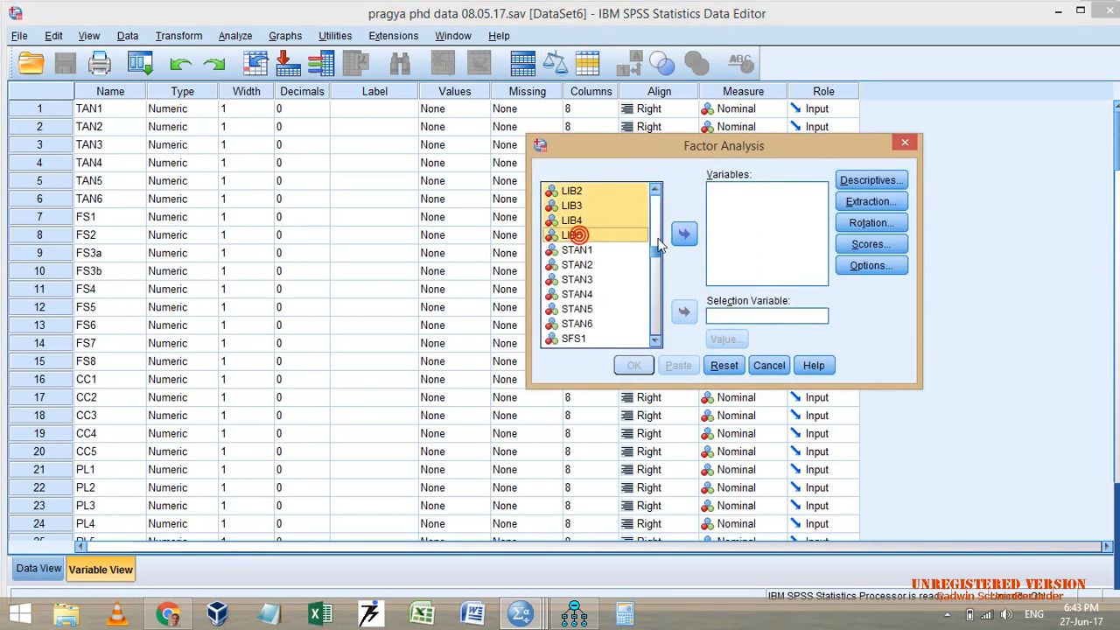
{"action": "left_click", "coordinate": [684, 234]}
Step: Set the rotation method for the TAN1 to LIB5 factor analysis to Varimax
{"action": "left_click", "coordinate": [871, 223]}
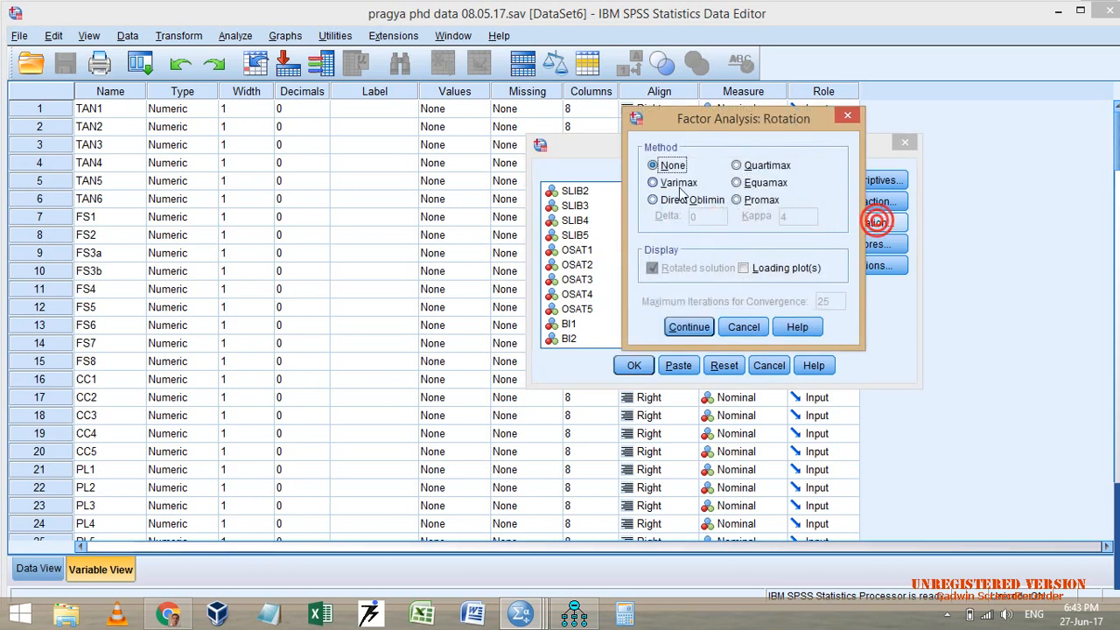
{"action": "left_click", "coordinate": [669, 181]}
{"action": "left_click", "coordinate": [696, 324]}
Step: Sort the coefficients by size, suppress absolute values below .4, and run the factor analysis
{"action": "left_click", "coordinate": [871, 265]}
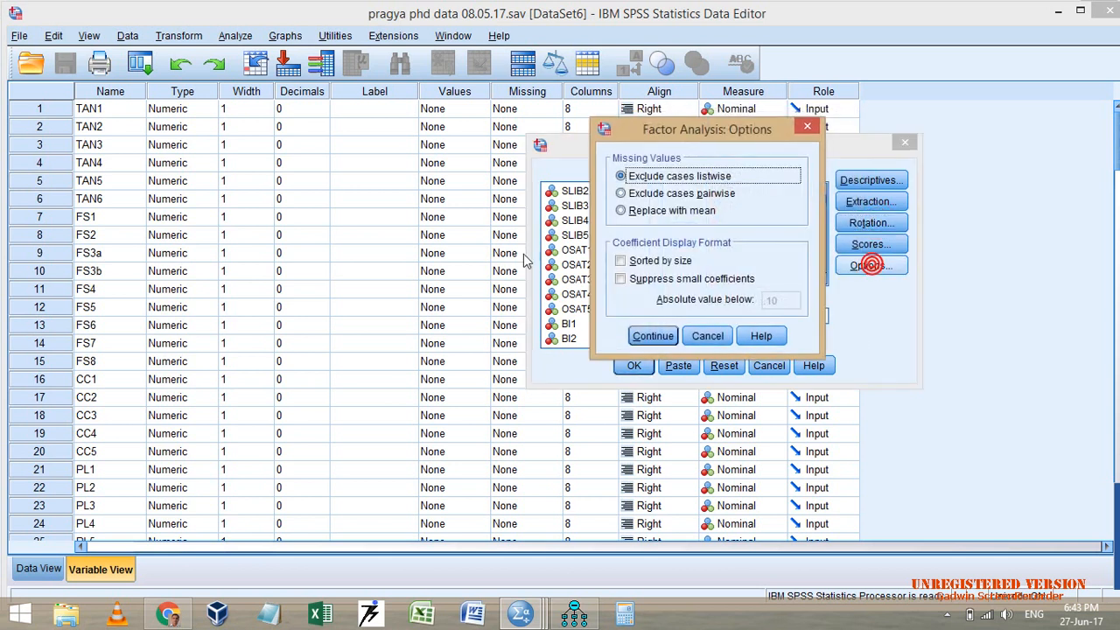
{"action": "left_click", "coordinate": [620, 260]}
{"action": "left_click", "coordinate": [620, 278]}
{"action": "double_click", "coordinate": [790, 302]}
{"action": "left_click", "coordinate": [789, 301]}
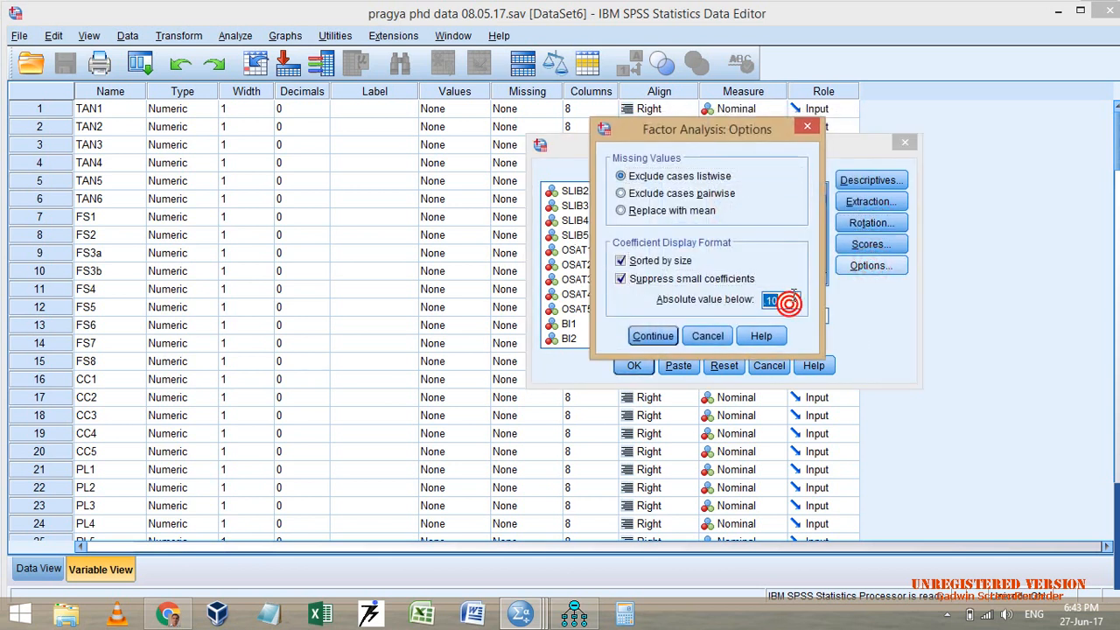
{"action": "key", "text": "BackSpace"}
{"action": "key", "text": "BackSpace"}
{"action": "type", "text": ".4"}
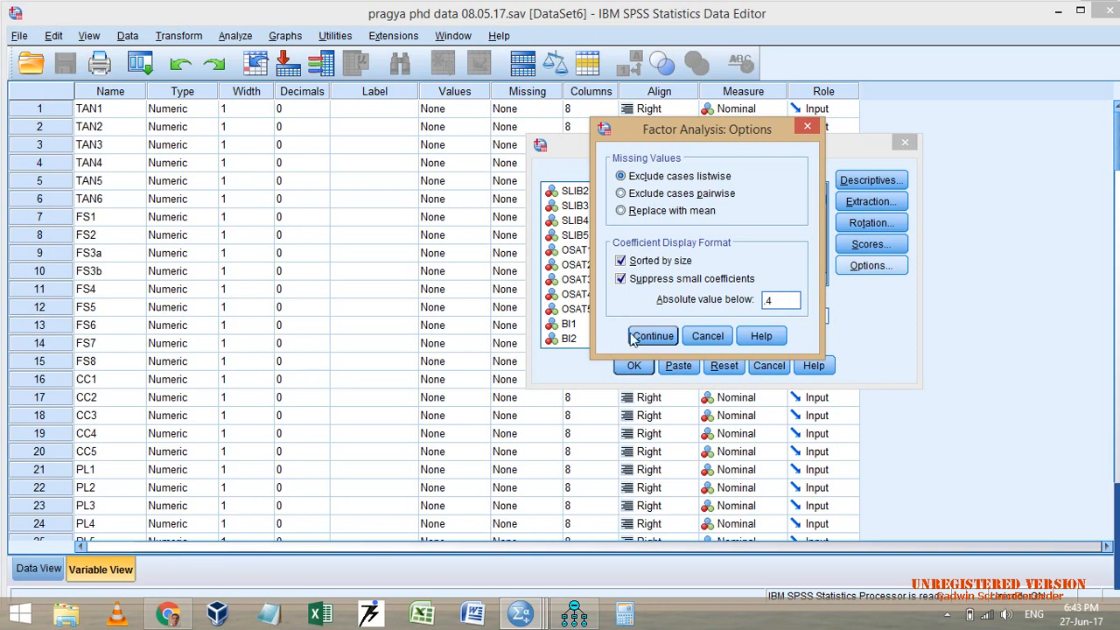
{"action": "left_click", "coordinate": [652, 336]}
{"action": "left_click", "coordinate": [635, 365]}
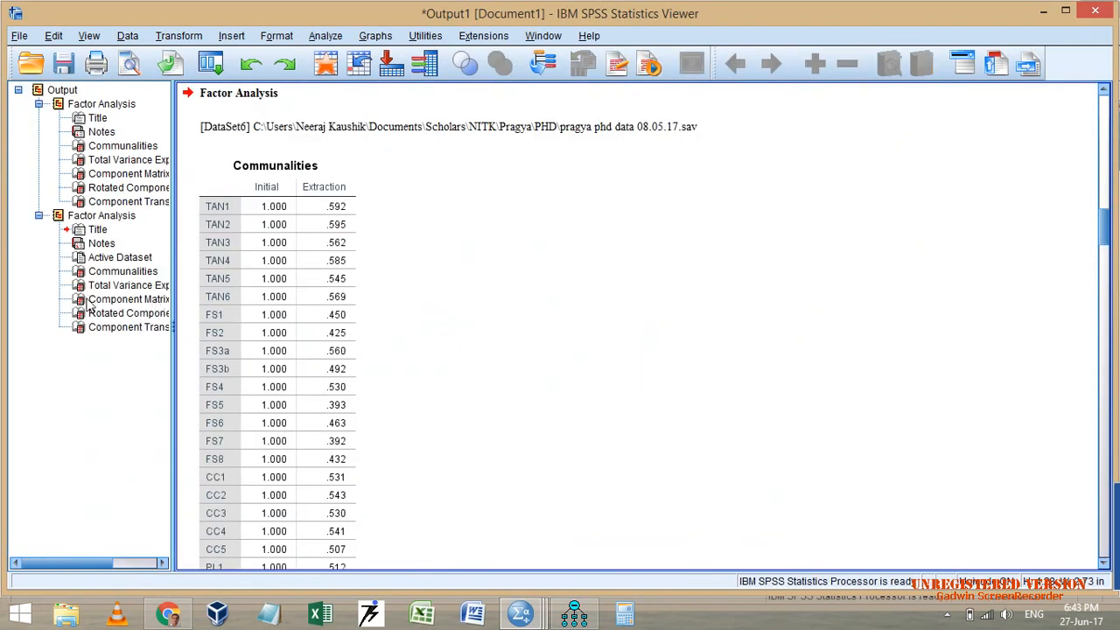
Step: Review the Rotated Component Matrix of the TAN1 to LIB5 factor analysis and copy it
{"action": "left_click", "coordinate": [95, 313]}
{"action": "scroll", "coordinate": [956, 359], "scroll_direction": "down", "scroll_amount": 1}
{"action": "scroll", "coordinate": [630, 425], "scroll_direction": "down", "scroll_amount": 5}
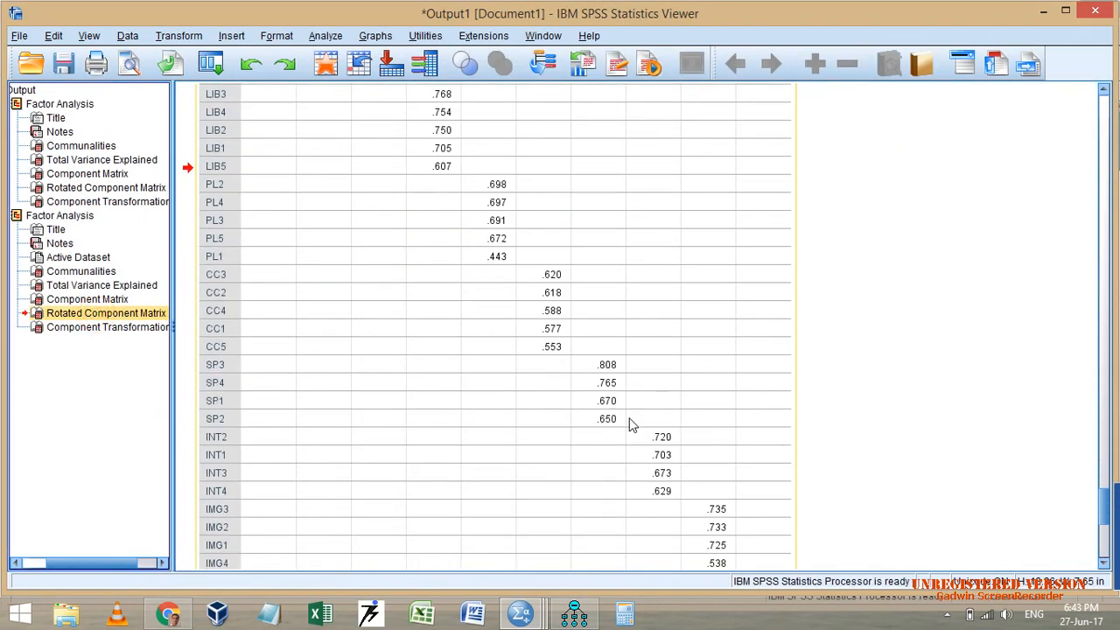
{"action": "scroll", "coordinate": [630, 426], "scroll_direction": "up", "scroll_amount": 2}
{"action": "scroll", "coordinate": [630, 425], "scroll_direction": "down", "scroll_amount": 6}
{"action": "scroll", "coordinate": [633, 420], "scroll_direction": "up", "scroll_amount": 5}
{"action": "scroll", "coordinate": [634, 420], "scroll_direction": "up", "scroll_amount": 9}
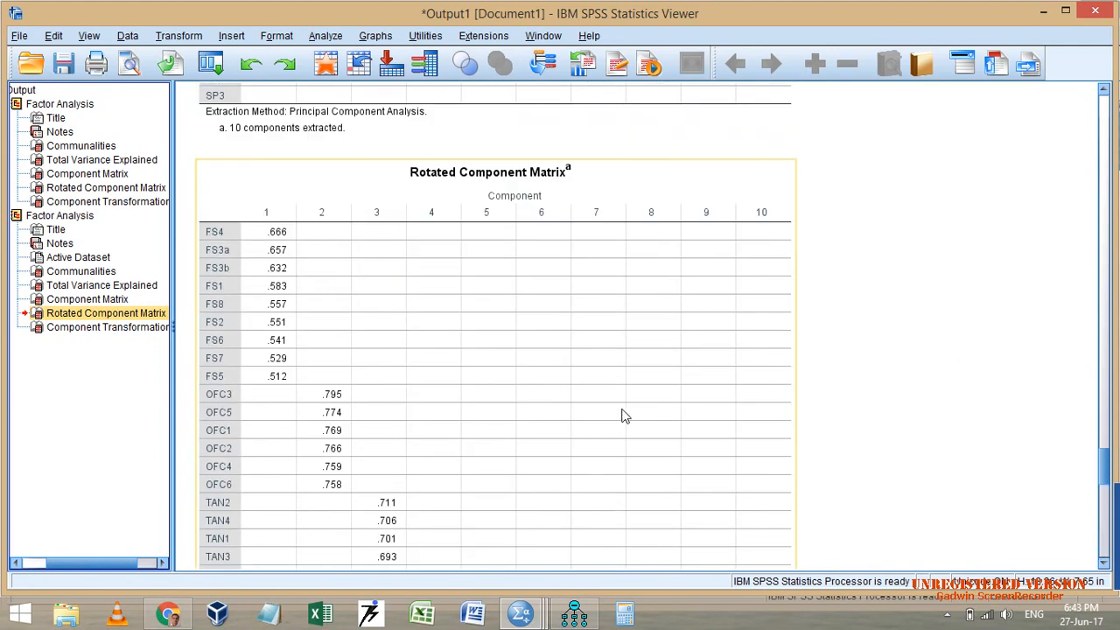
{"action": "scroll", "coordinate": [622, 414], "scroll_direction": "down", "scroll_amount": 3}
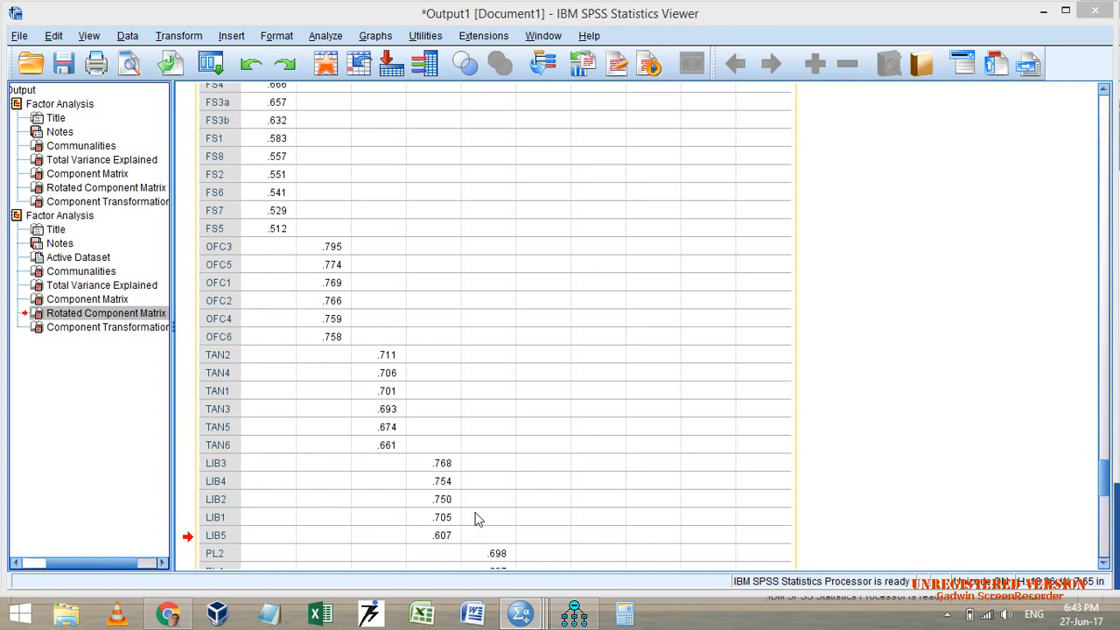
{"action": "left_click_drag", "start_coordinate": [1102, 484], "coordinate": [1110, 520]}
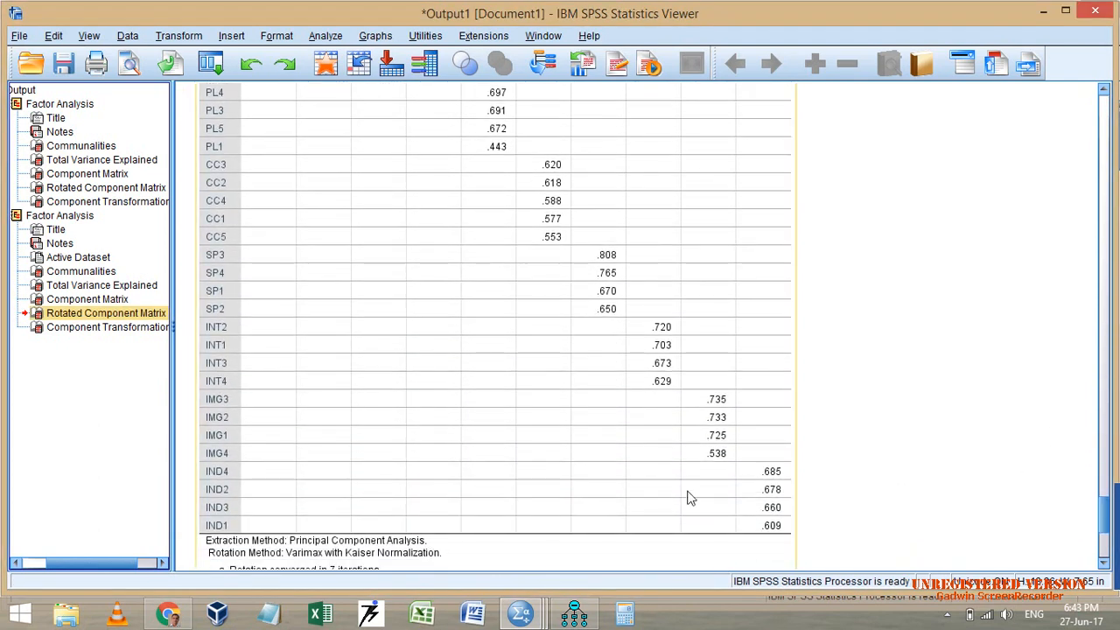
{"action": "right_click", "coordinate": [371, 219]}
{"action": "left_click", "coordinate": [397, 250]}
Step: Switch to AMOS, discard the current diagram for a new one, and attach the PhD data file dated 08.05.17 from the Datafiles folder
{"action": "left_click", "coordinate": [573, 612]}
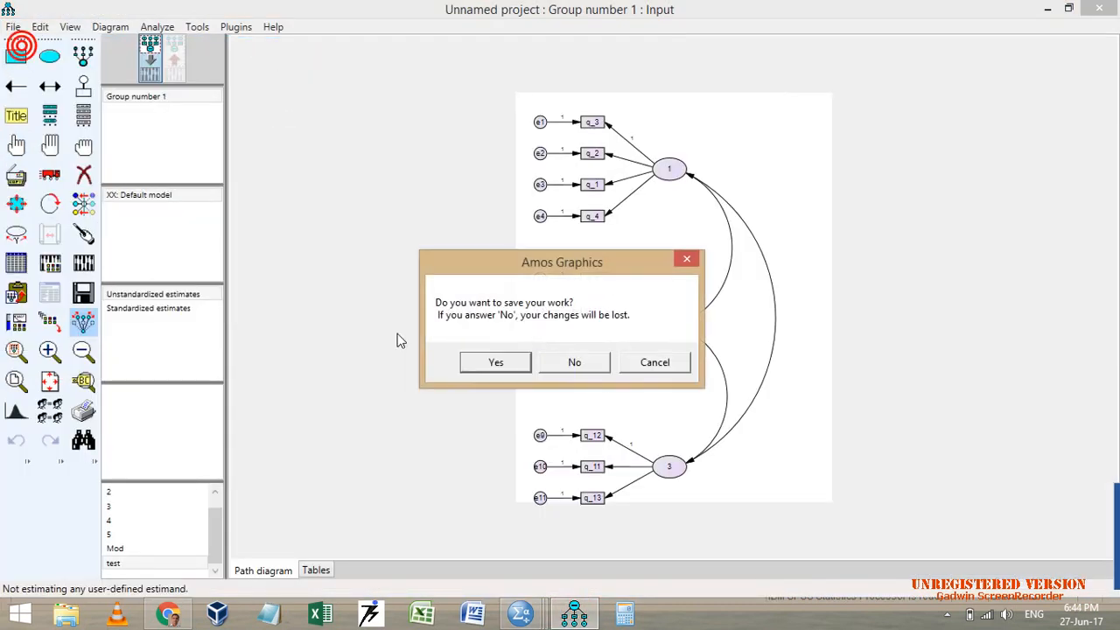
{"action": "left_click", "coordinate": [583, 364]}
{"action": "left_click", "coordinate": [16, 264]}
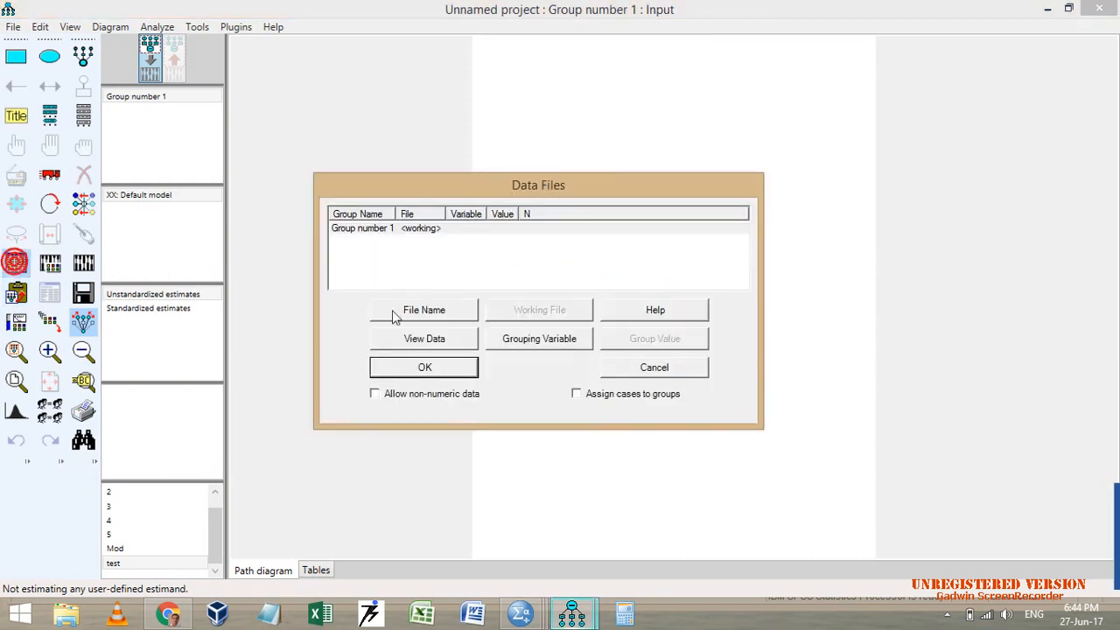
{"action": "left_click", "coordinate": [408, 308]}
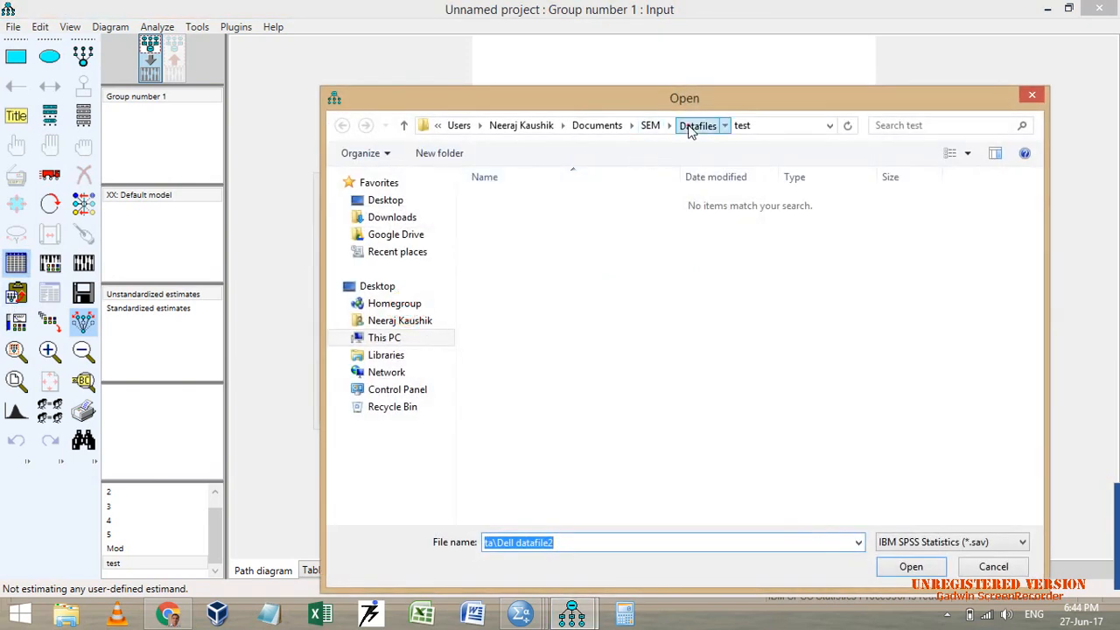
{"action": "left_click", "coordinate": [691, 125]}
{"action": "double_click", "coordinate": [531, 321]}
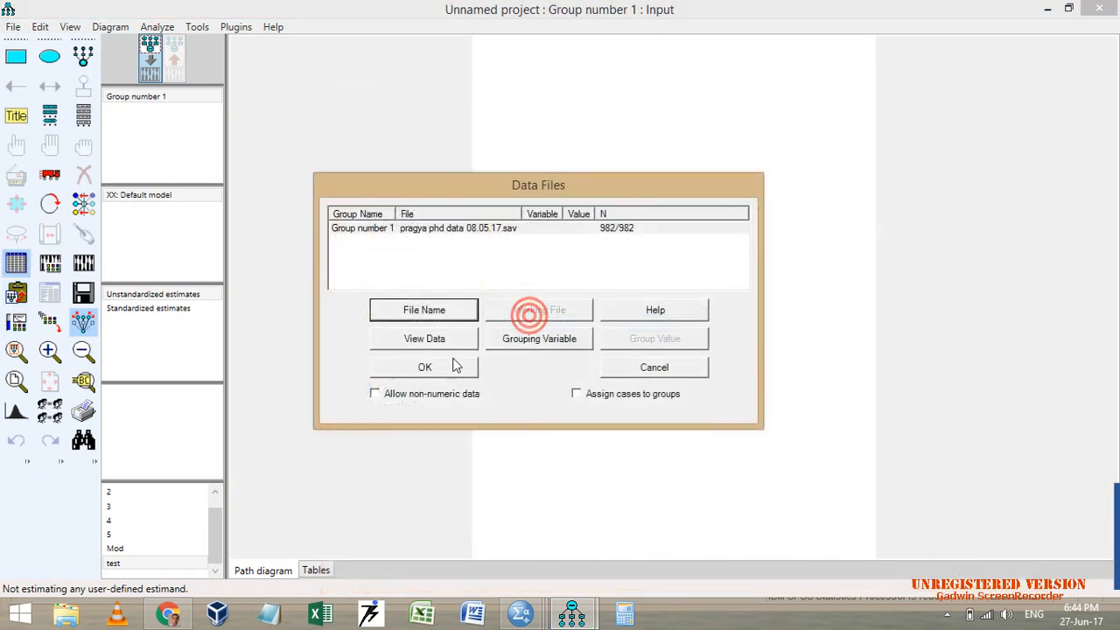
{"action": "left_click", "coordinate": [437, 366]}
Step: Try to run Pattern Matrix Model Builder, and restart AMOS without saving the project
{"action": "left_click", "coordinate": [238, 27]}
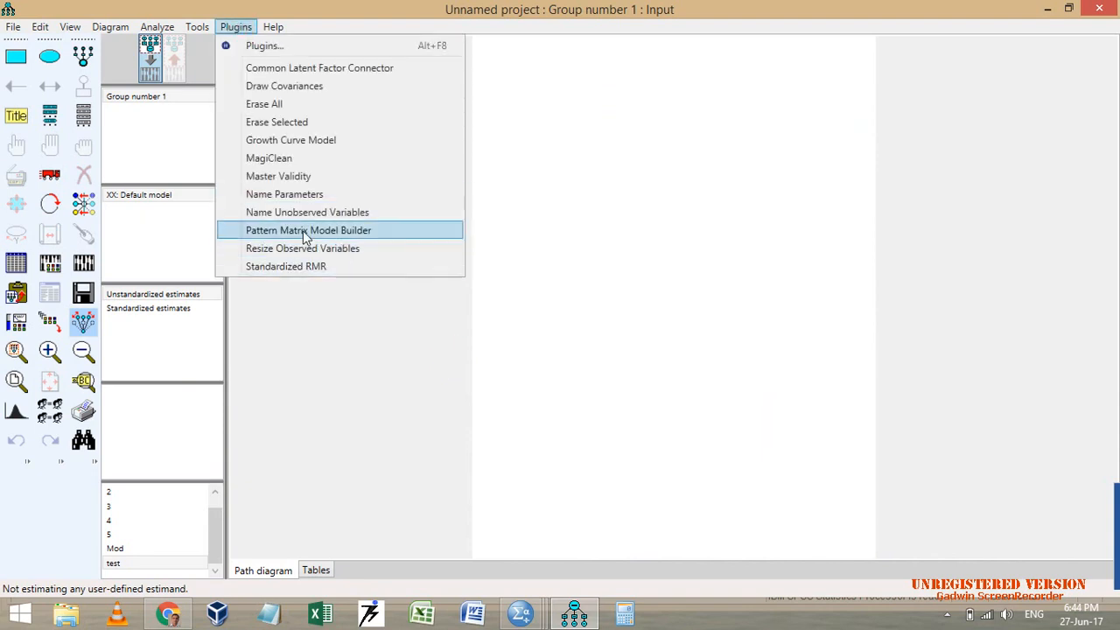
{"action": "left_click", "coordinate": [303, 231]}
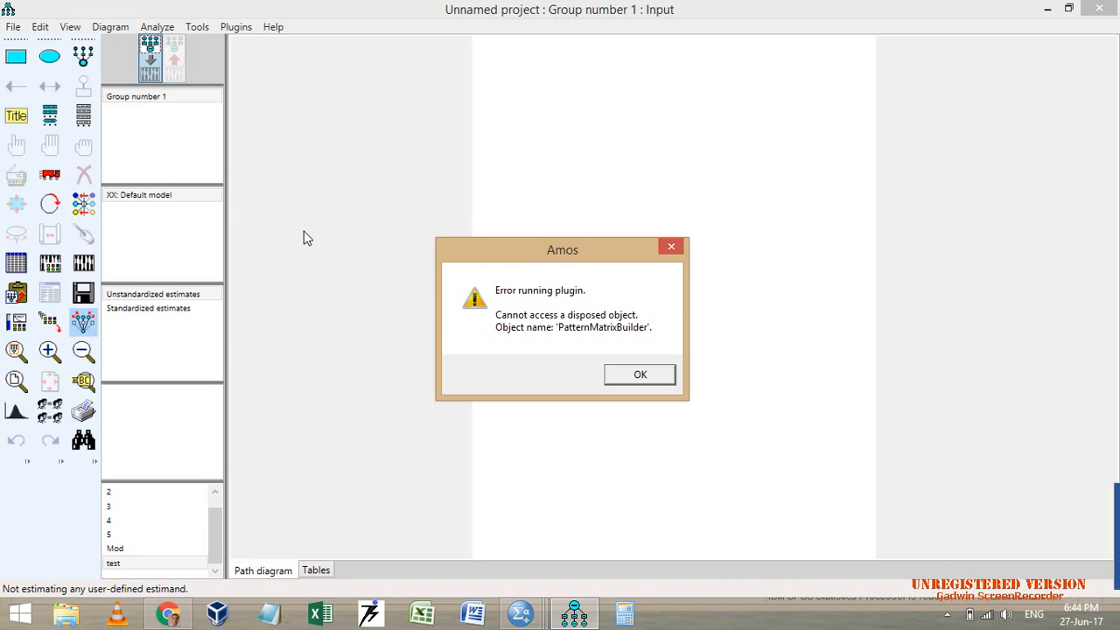
{"action": "left_click", "coordinate": [639, 378]}
{"action": "left_click", "coordinate": [1096, 9]}
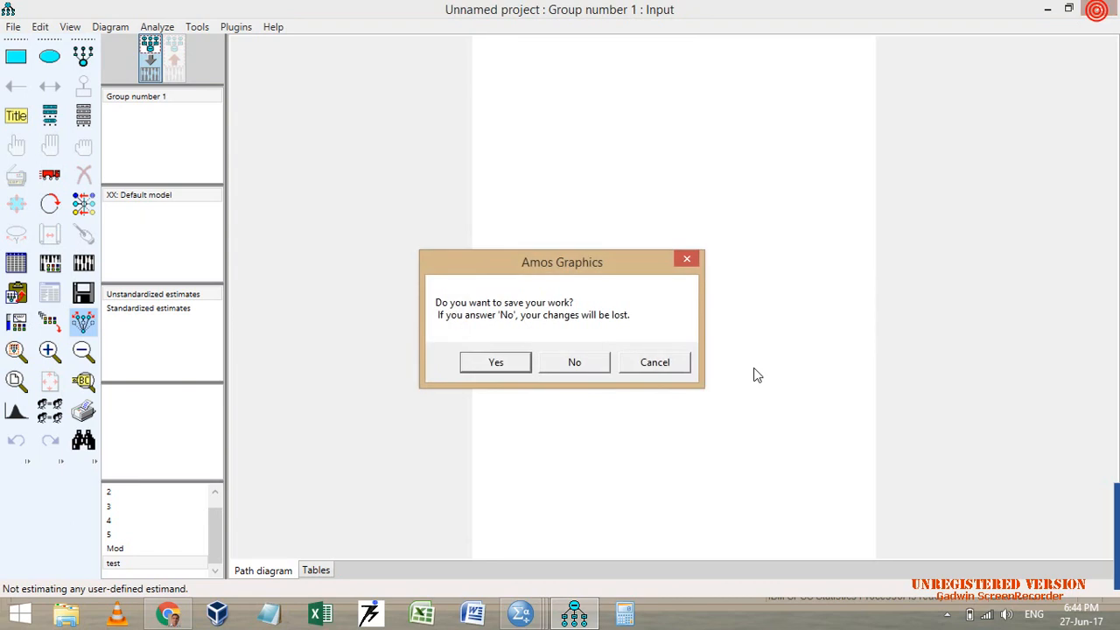
{"action": "left_click", "coordinate": [593, 363]}
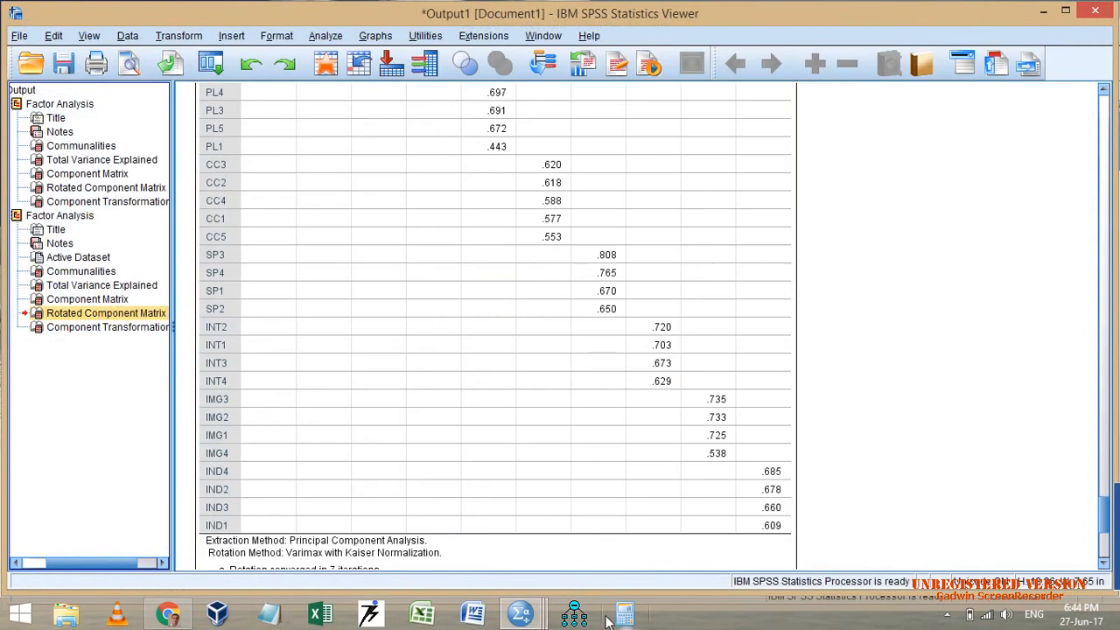
{"action": "left_click", "coordinate": [574, 613]}
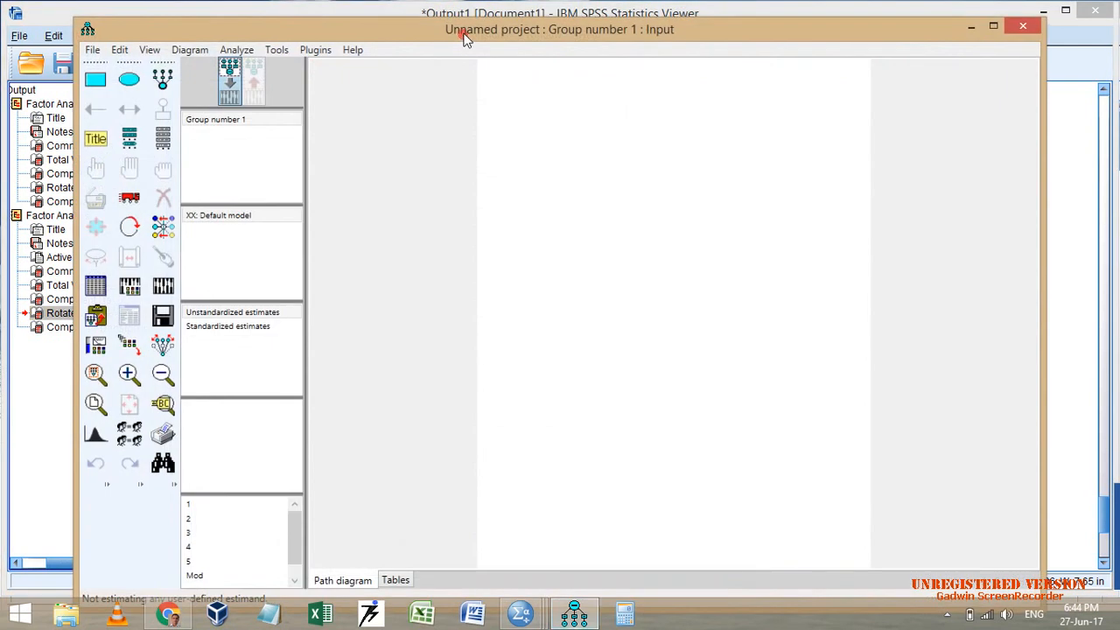
{"action": "double_click", "coordinate": [463, 35]}
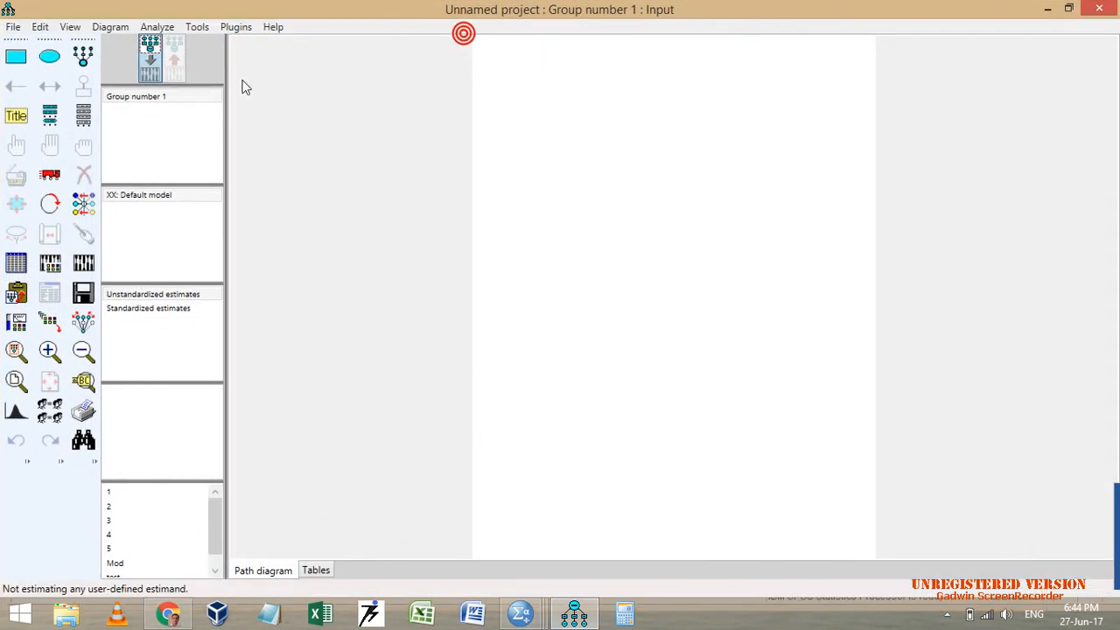
Step: Attach the PhD data file dated 08.05.17 from the Datafiles folder to Group number 1
{"action": "left_click", "coordinate": [236, 26]}
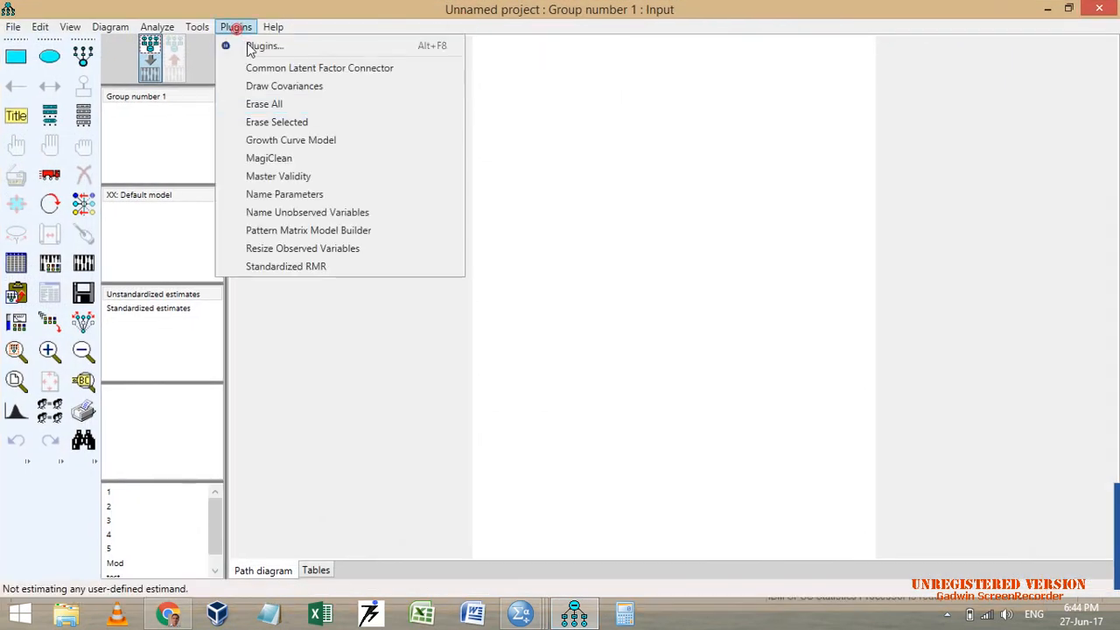
{"action": "left_click", "coordinate": [16, 262]}
{"action": "left_click", "coordinate": [414, 310]}
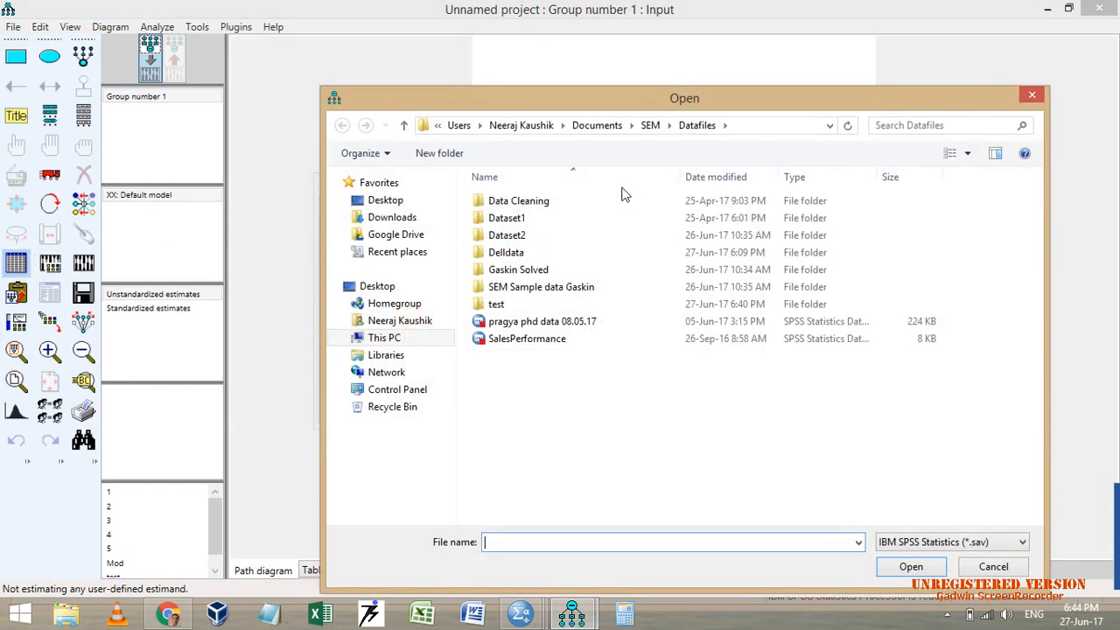
{"action": "double_click", "coordinate": [518, 319]}
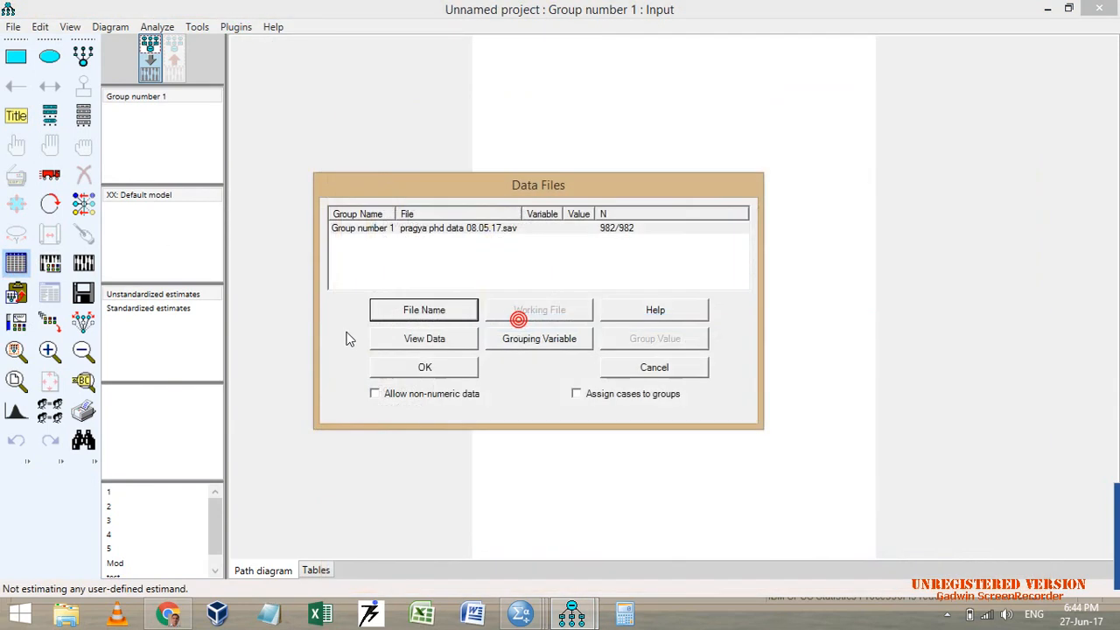
{"action": "left_click", "coordinate": [428, 368]}
Step: Run Pattern Matrix Model Builder with the copied rotated component matrix as its input and create the diagram
{"action": "left_click", "coordinate": [226, 27]}
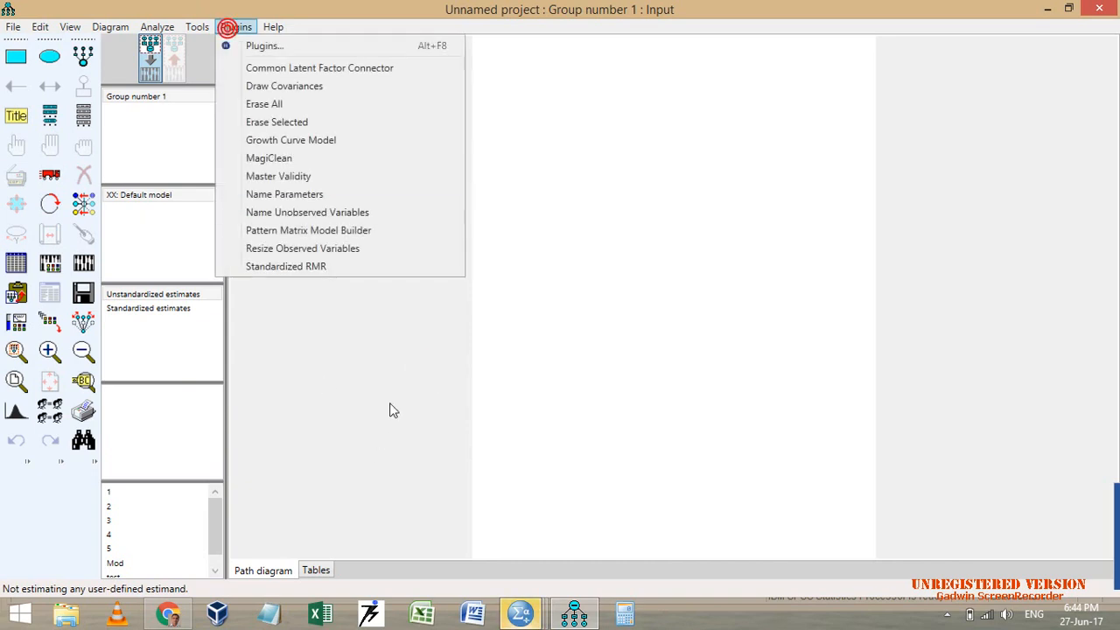
{"action": "left_click", "coordinate": [340, 231]}
{"action": "right_click", "coordinate": [288, 216]}
{"action": "left_click", "coordinate": [362, 286]}
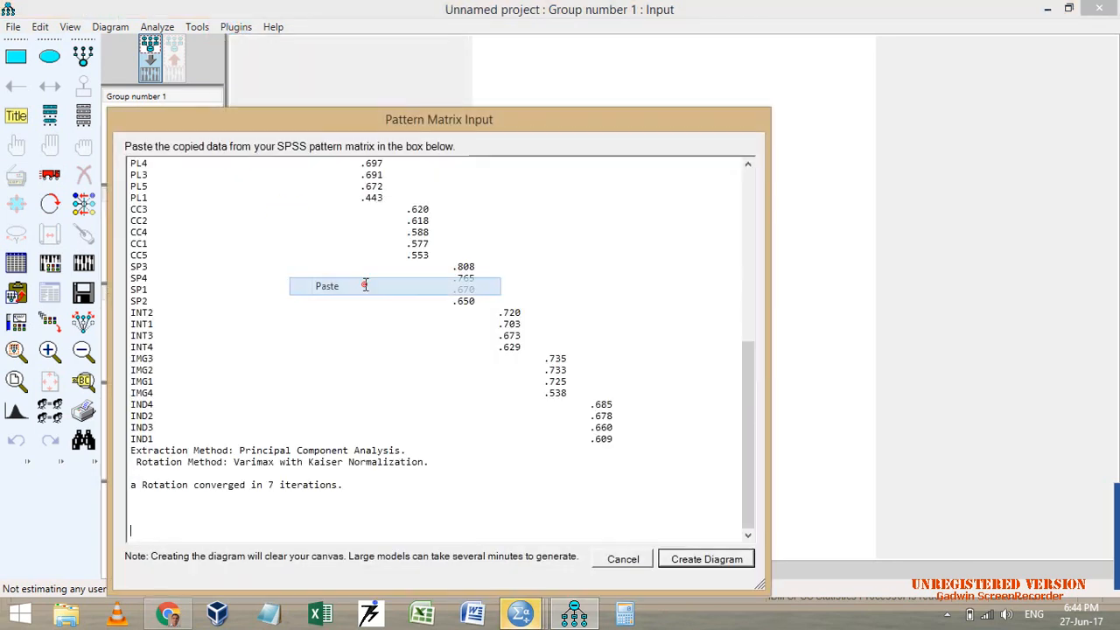
{"action": "left_click", "coordinate": [696, 559]}
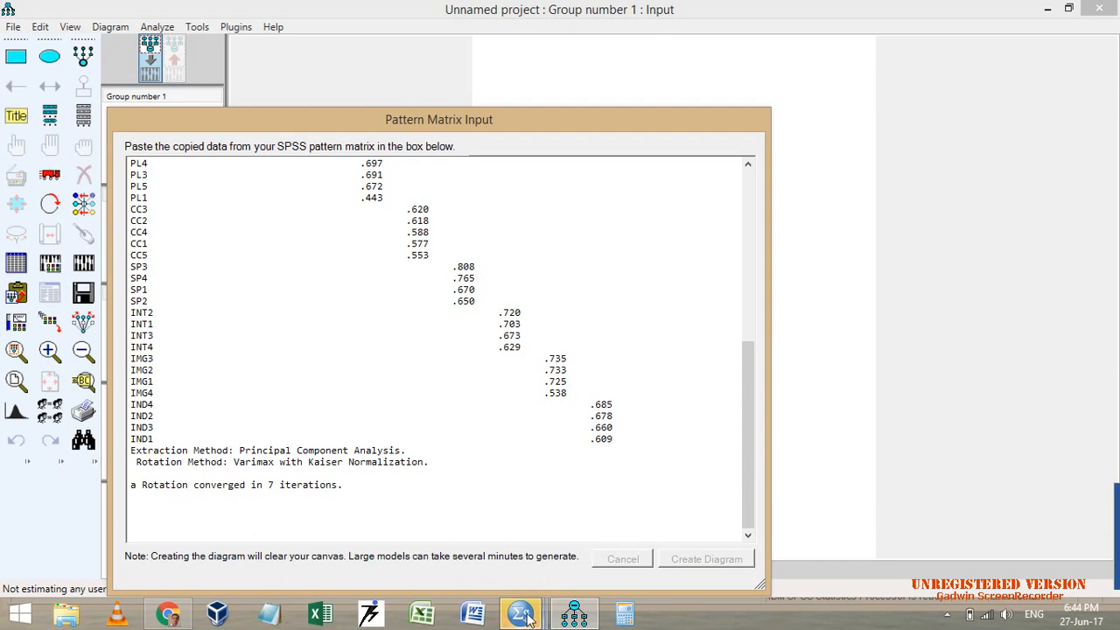
{"action": "mouse_move", "coordinate": [525, 614]}
{"action": "left_click", "coordinate": [491, 516]}
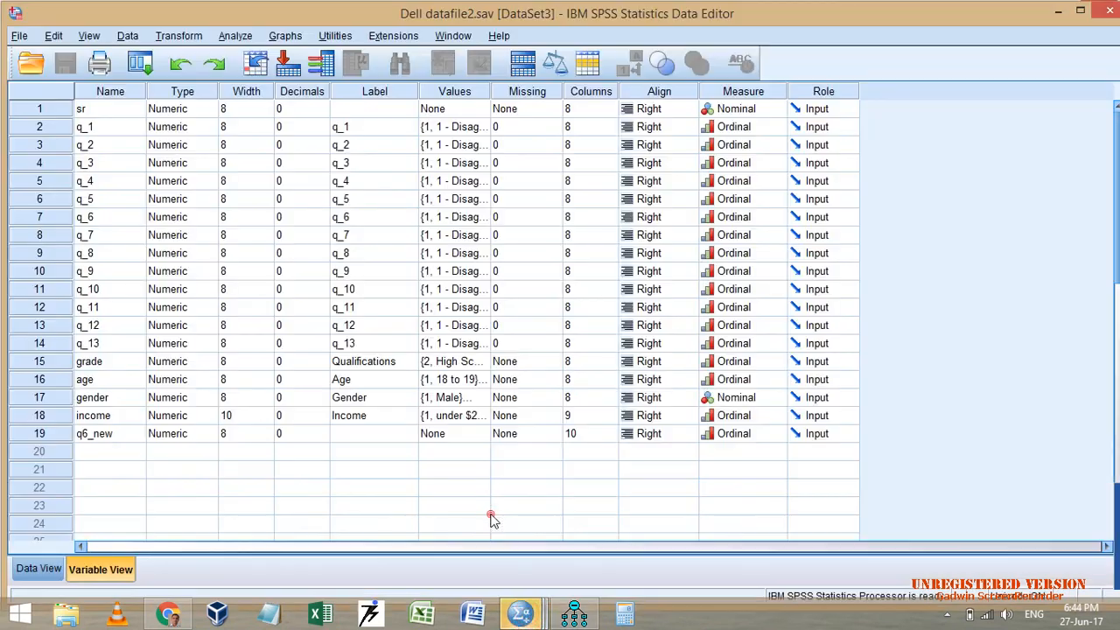
{"action": "left_click", "coordinate": [594, 478]}
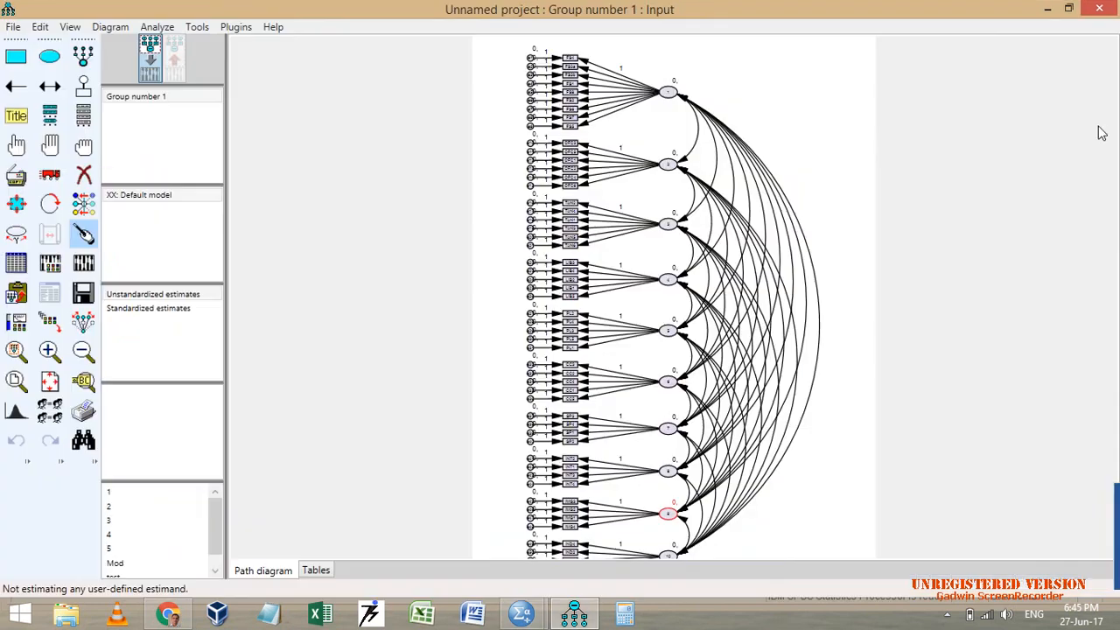
Step: Examine the generated measurement model, including its factors, their indicators, and the covariances between factors
{"action": "scroll", "coordinate": [822, 345], "scroll_direction": "up", "scroll_amount": 6}
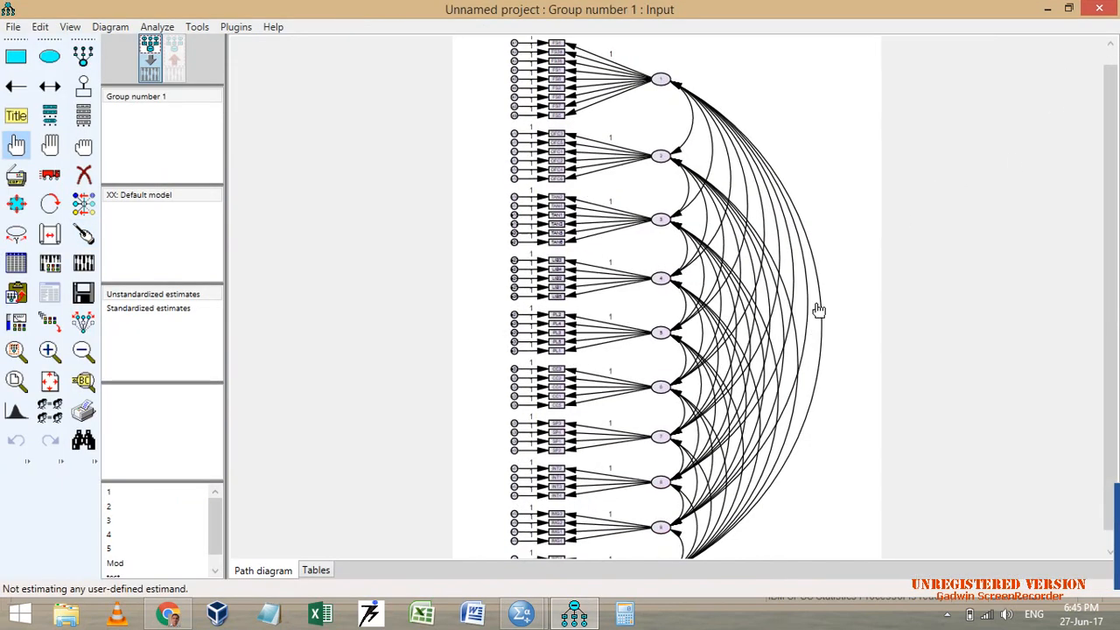
{"action": "scroll", "coordinate": [862, 228], "scroll_direction": "up", "scroll_amount": 3}
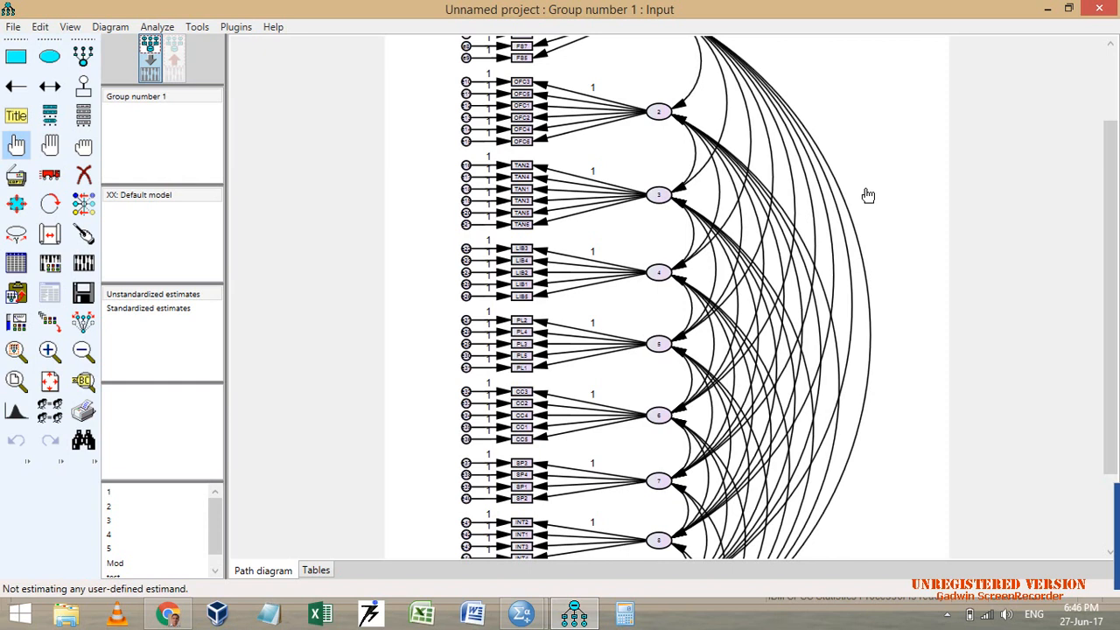
{"action": "scroll", "coordinate": [849, 242], "scroll_direction": "down", "scroll_amount": 3}
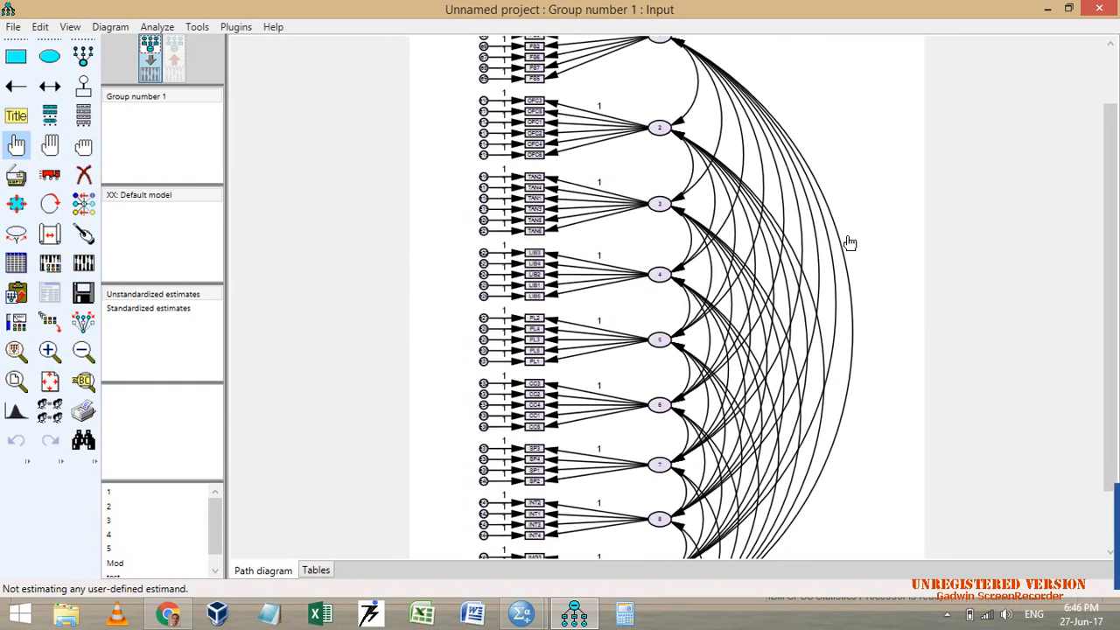
{"action": "scroll", "coordinate": [849, 243], "scroll_direction": "down", "scroll_amount": 2}
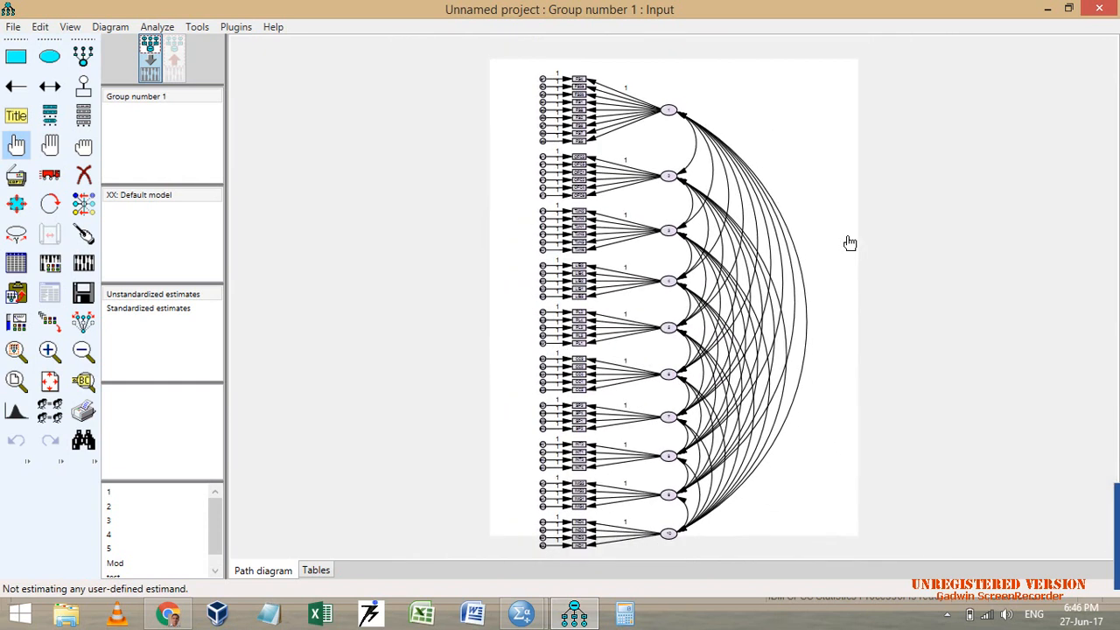
{"action": "scroll", "coordinate": [841, 237], "scroll_direction": "up", "scroll_amount": 4}
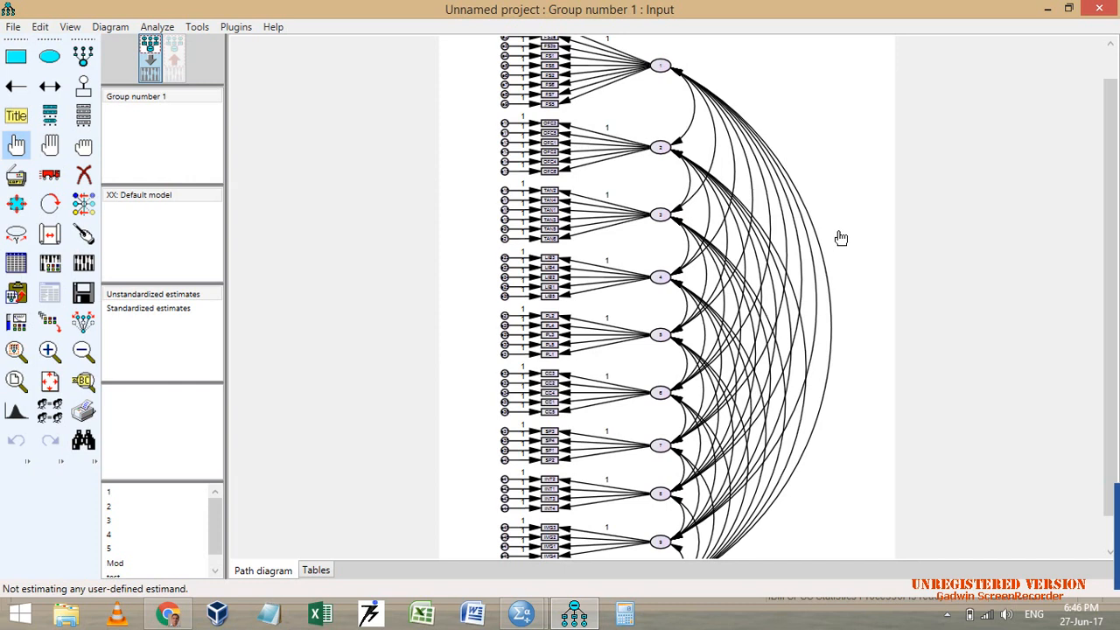
{"action": "scroll", "coordinate": [852, 250], "scroll_direction": "up", "scroll_amount": 1}
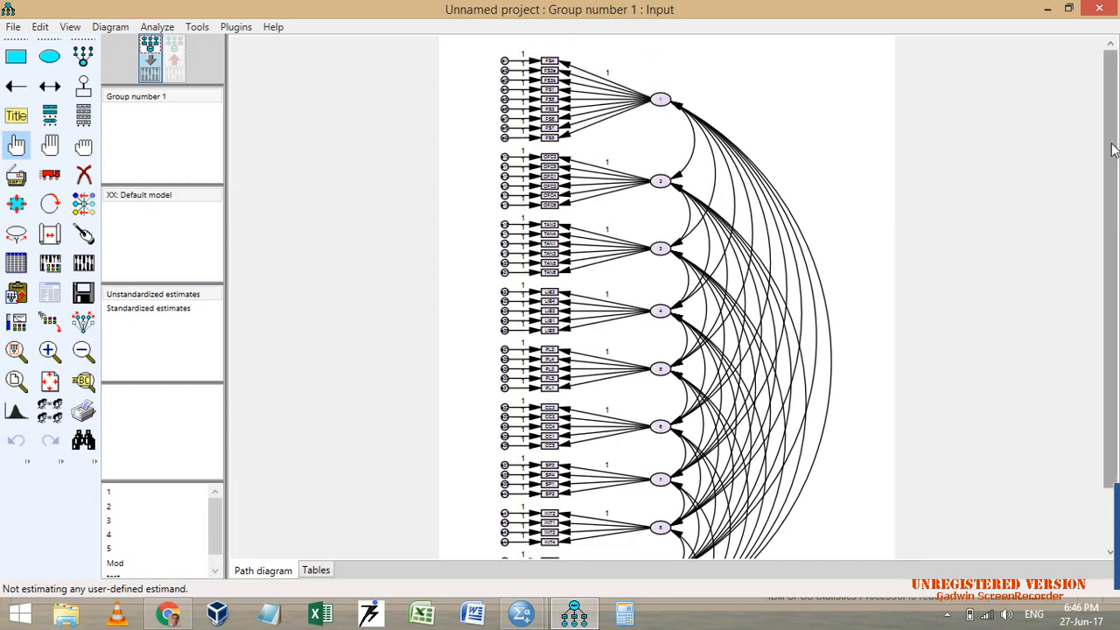
{"action": "scroll", "coordinate": [660, 242], "scroll_direction": "down", "scroll_amount": 1}
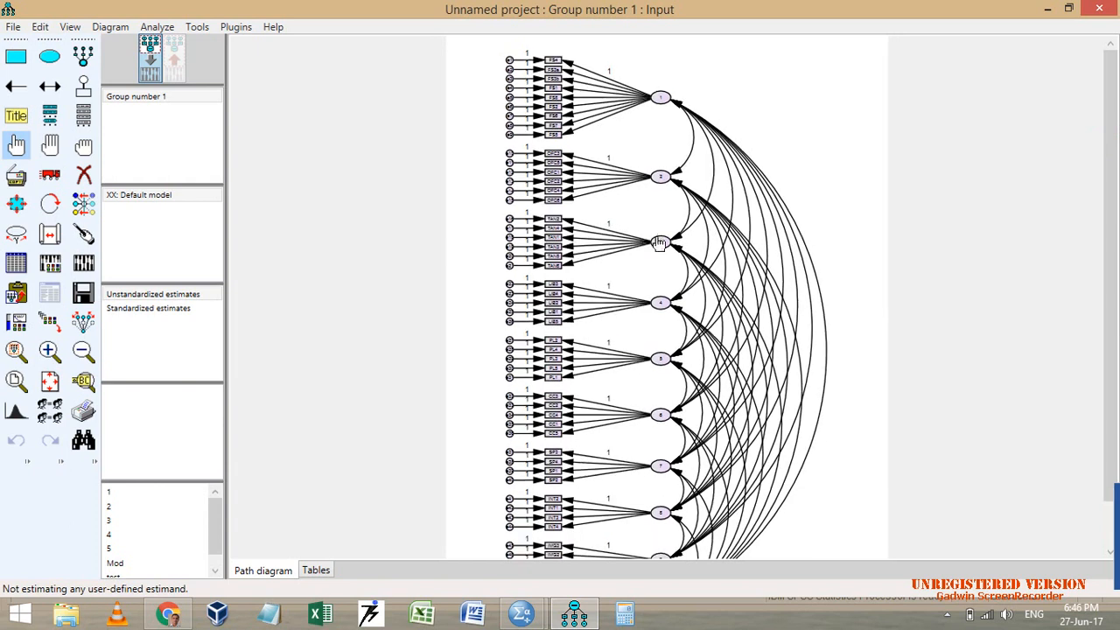
{"action": "scroll", "coordinate": [670, 245], "scroll_direction": "up", "scroll_amount": 1}
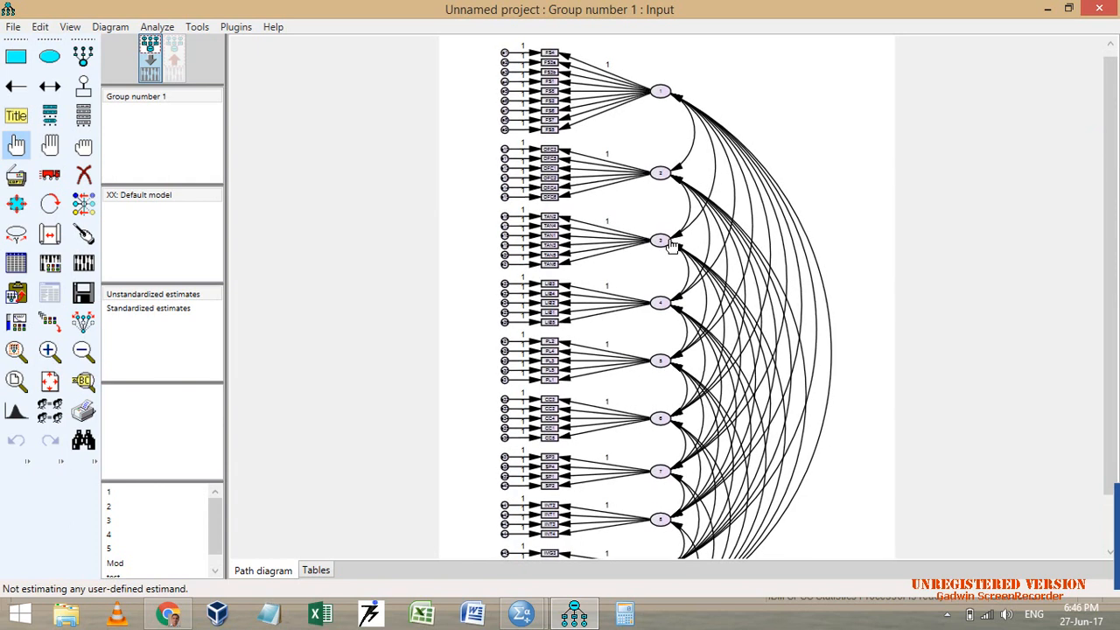
{"action": "scroll", "coordinate": [671, 246], "scroll_direction": "up", "scroll_amount": 1}
{"action": "scroll", "coordinate": [665, 195], "scroll_direction": "up", "scroll_amount": 4}
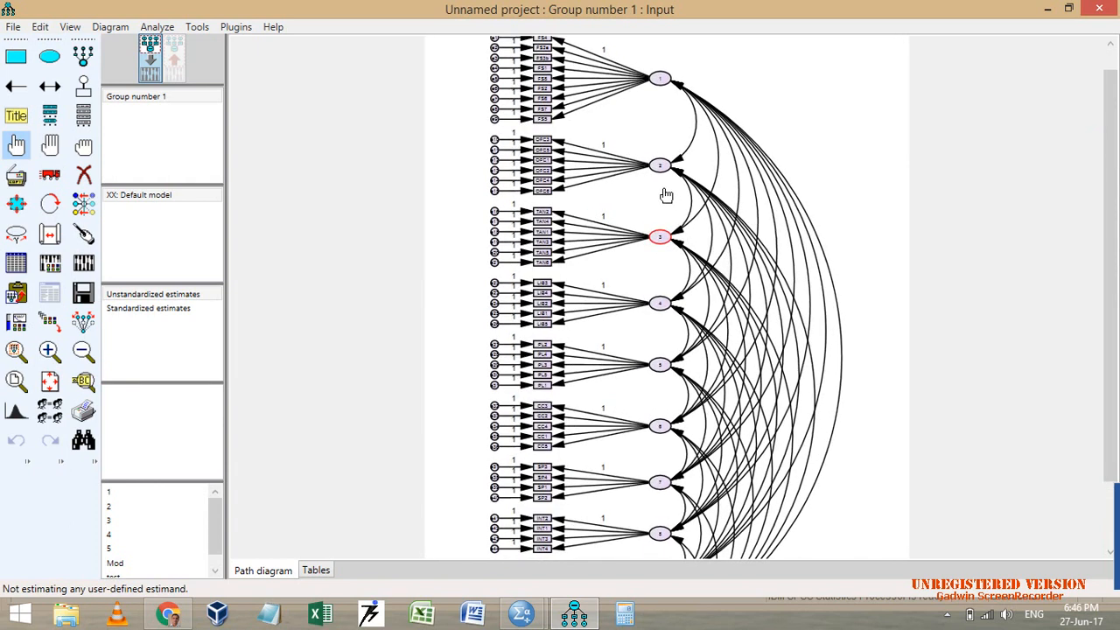
{"action": "scroll", "coordinate": [656, 163], "scroll_direction": "down", "scroll_amount": 2}
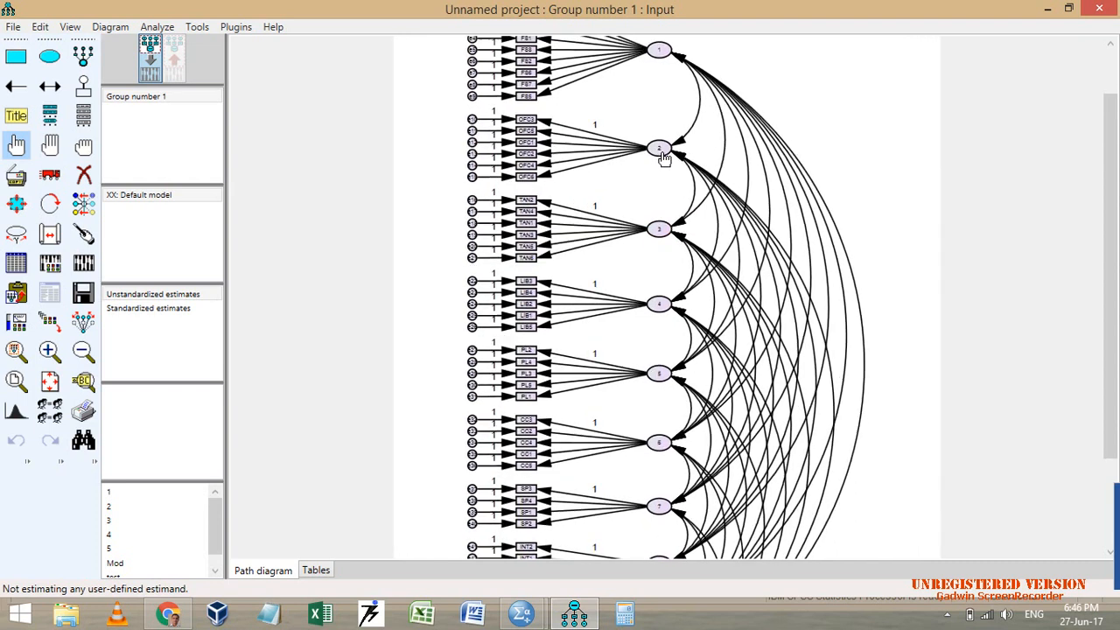
{"action": "scroll", "coordinate": [663, 153], "scroll_direction": "up", "scroll_amount": 2}
Step: Include standardized estimates in the analysis output and close the analysis properties
{"action": "left_click", "coordinate": [50, 263]}
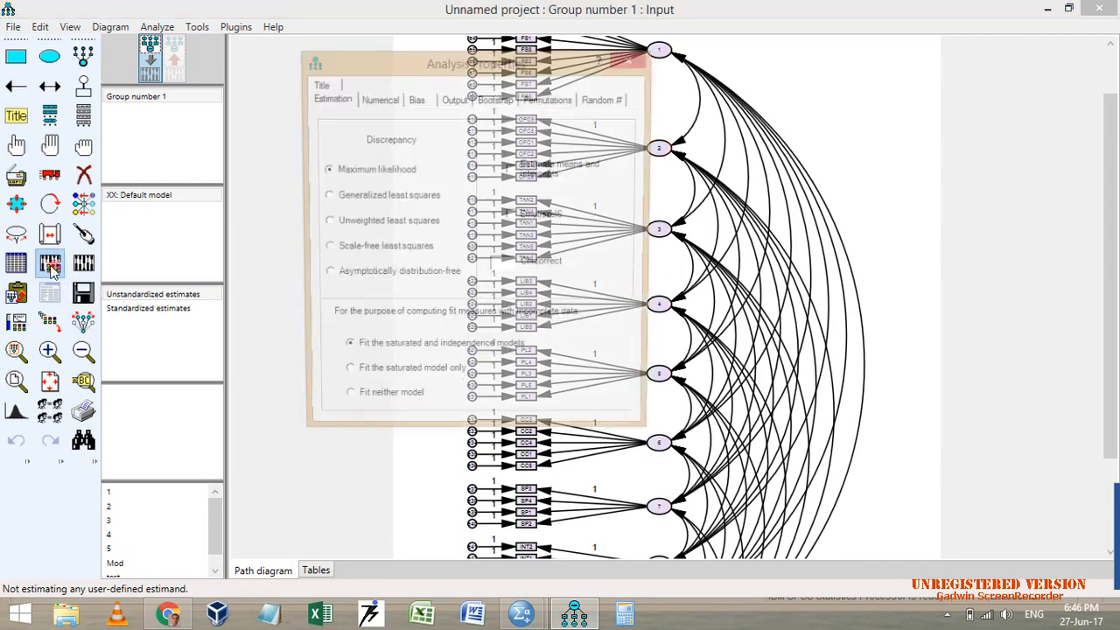
{"action": "left_click", "coordinate": [454, 99]}
{"action": "left_click", "coordinate": [357, 179]}
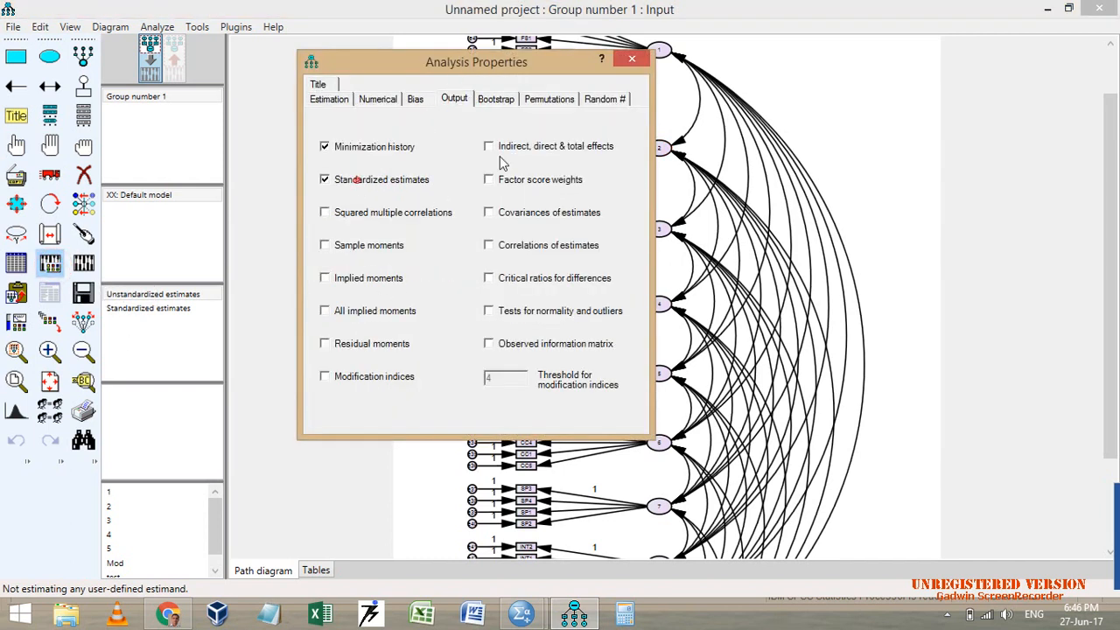
{"action": "left_click", "coordinate": [632, 59]}
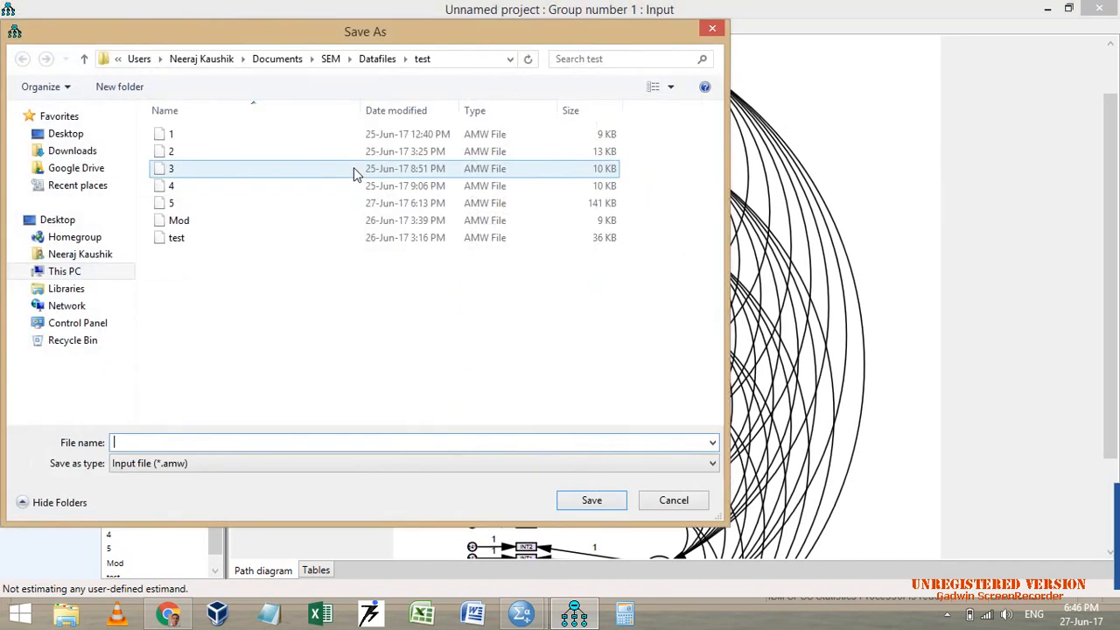
Step: Save the model as 7 in the test folder, try to calculate its estimates, and dismiss the licence message
{"action": "left_click", "coordinate": [232, 446]}
{"action": "type", "text": "7"}
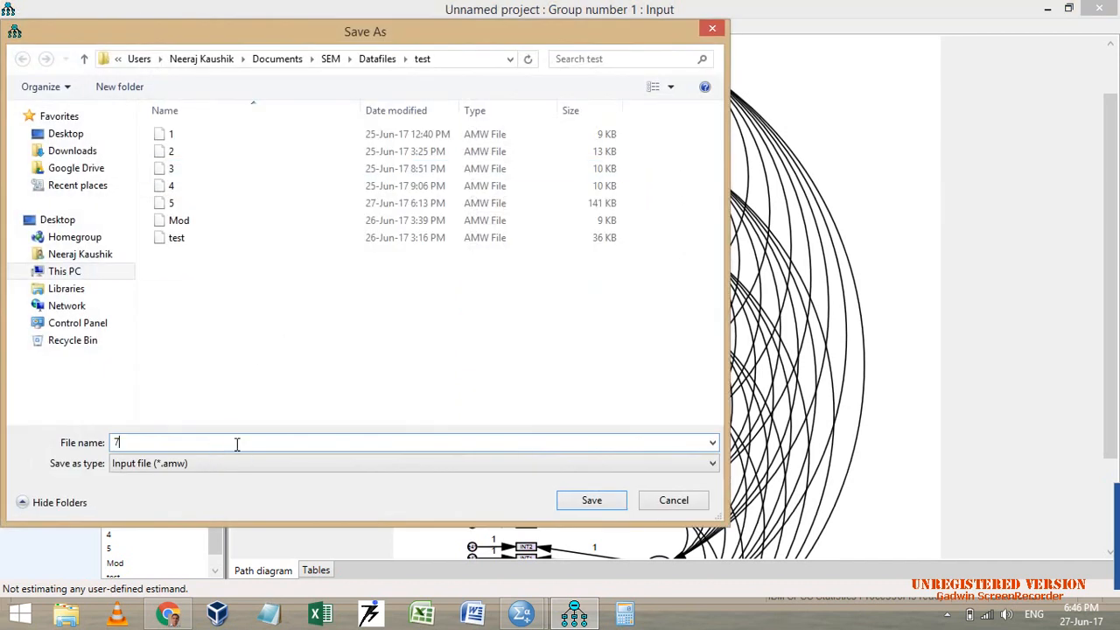
{"action": "left_click", "coordinate": [592, 500]}
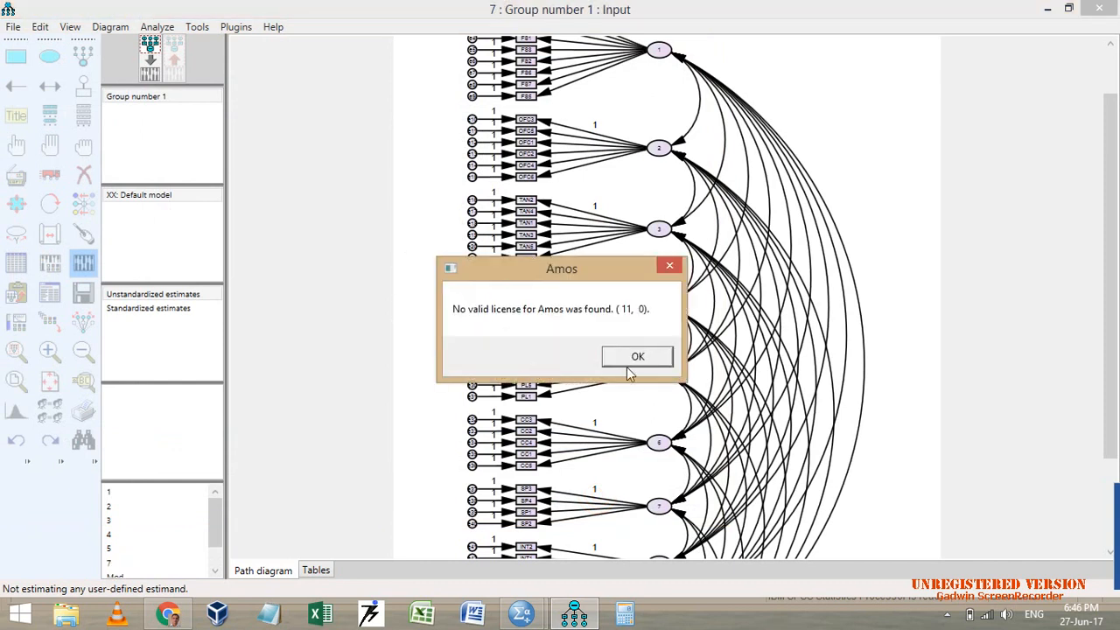
{"action": "left_click", "coordinate": [626, 362]}
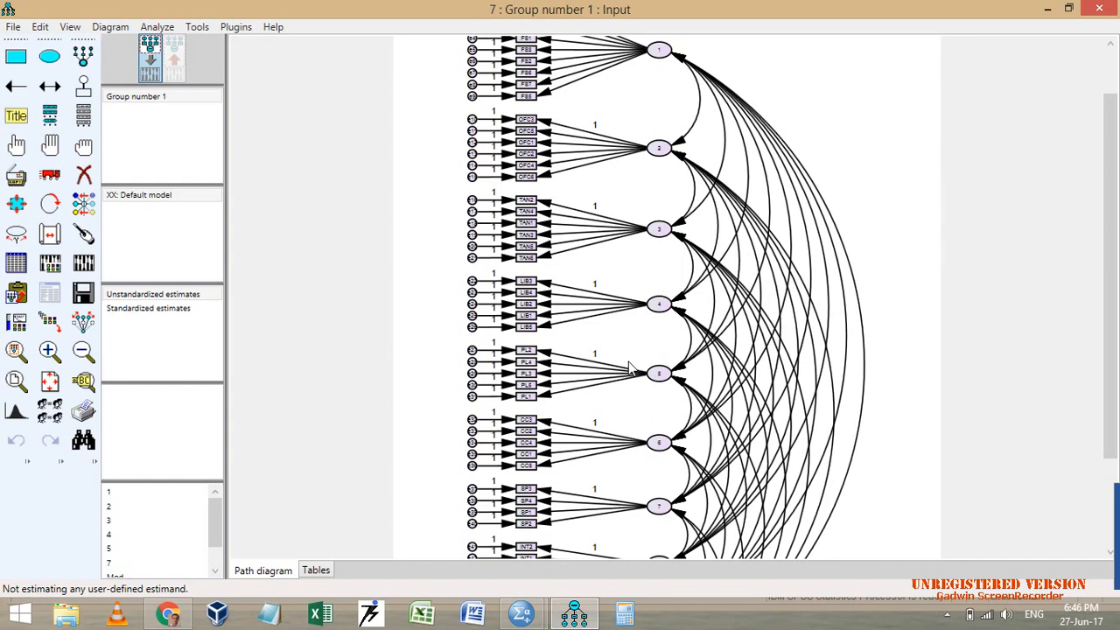
Step: Run Resize Observed Variables on the generated measurement model
{"action": "left_click", "coordinate": [237, 27]}
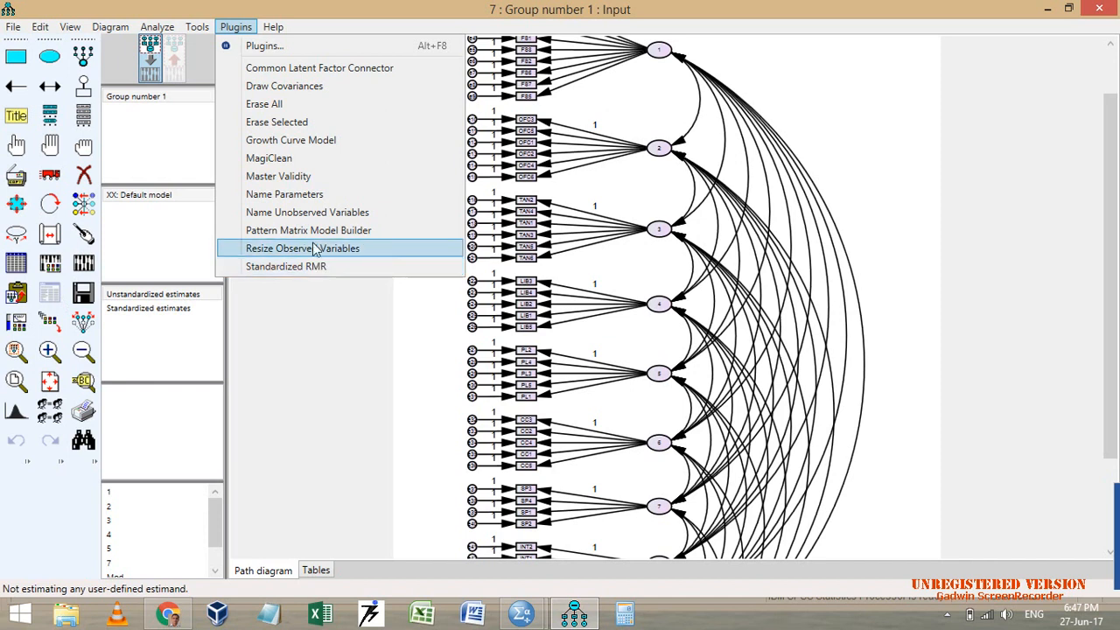
{"action": "left_click", "coordinate": [302, 250]}
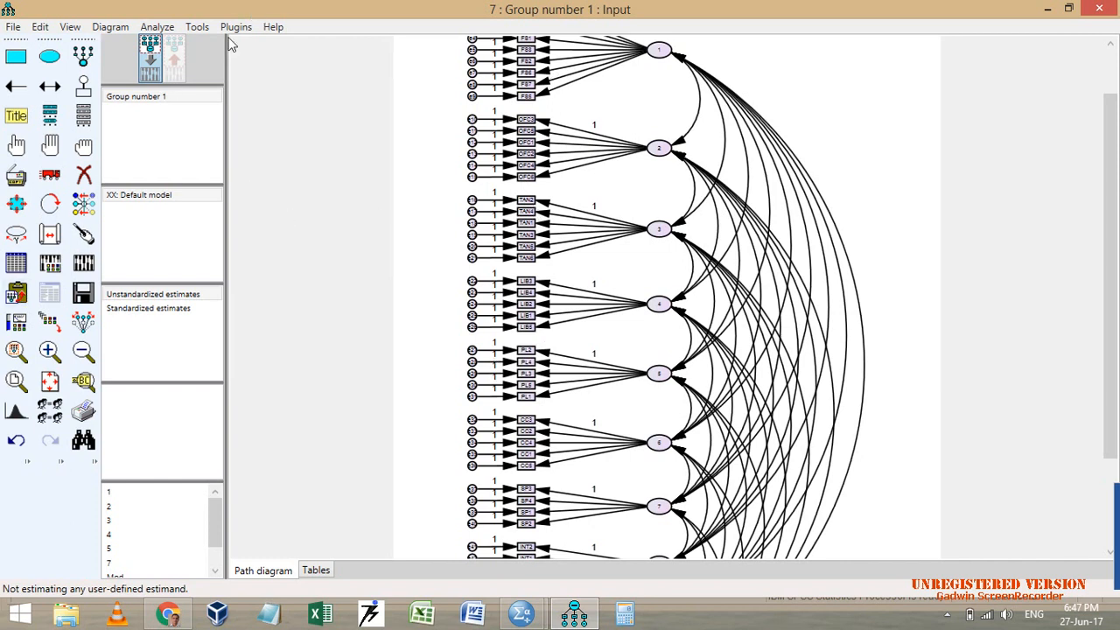
Step: Open the test model without saving the changes to model 7
{"action": "scroll", "coordinate": [142, 553], "scroll_direction": "down", "scroll_amount": 1}
{"action": "left_click", "coordinate": [142, 565]}
{"action": "double_click", "coordinate": [142, 564]}
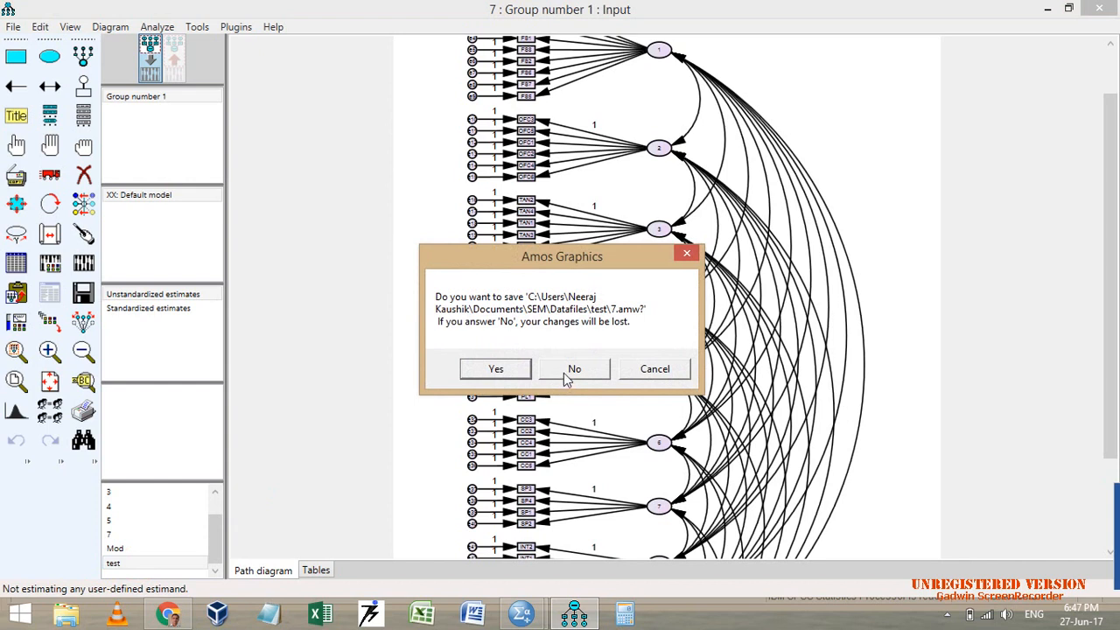
{"action": "left_click", "coordinate": [565, 370]}
Step: Delete the second-order factor AB and the residual terms e12, e13 and e14 from the diagram
{"action": "left_click", "coordinate": [83, 175]}
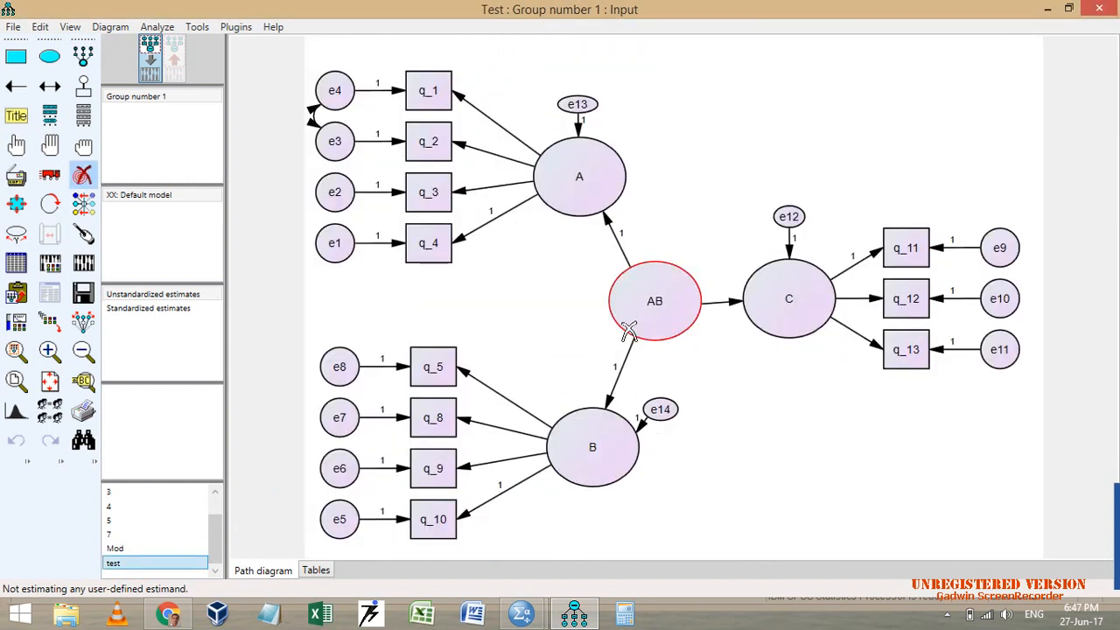
{"action": "left_click", "coordinate": [661, 303]}
{"action": "left_click", "coordinate": [792, 217]}
{"action": "left_click", "coordinate": [583, 104]}
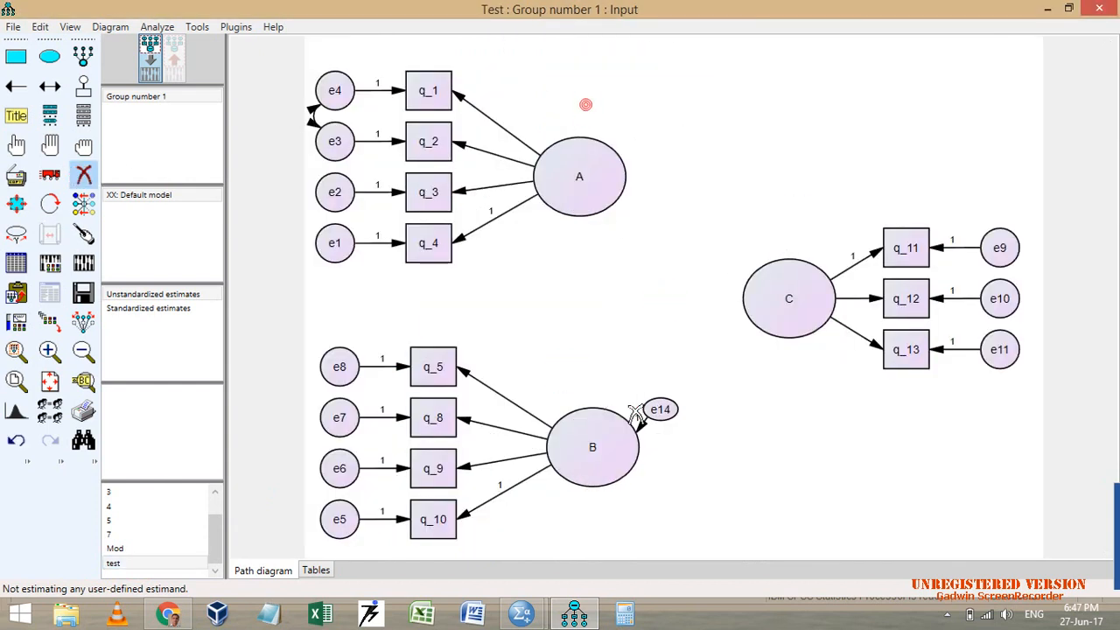
{"action": "left_click", "coordinate": [660, 408]}
Step: Draw covariances between the factors A and C, C and B, and A and B
{"action": "left_click", "coordinate": [50, 86]}
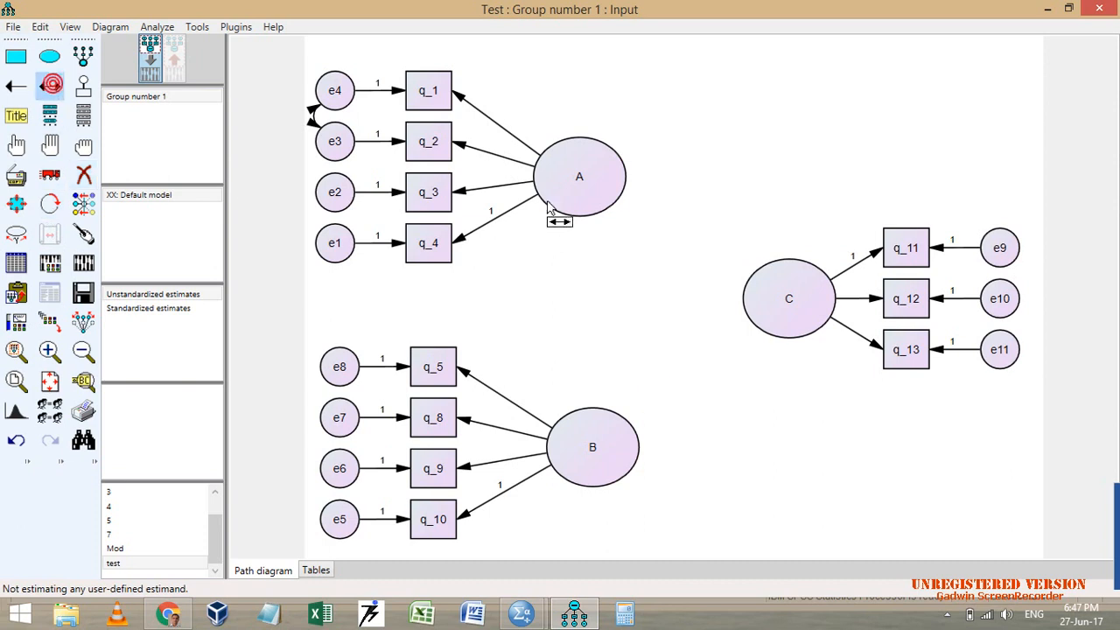
{"action": "left_click_drag", "start_coordinate": [595, 177], "coordinate": [767, 303]}
{"action": "mouse_move", "coordinate": [777, 355]}
{"action": "left_mouse_down"}
{"action": "mouse_move", "coordinate": [639, 485]}
{"action": "mouse_move", "coordinate": [639, 472]}
{"action": "left_mouse_up"}
{"action": "left_click_drag", "start_coordinate": [613, 184], "coordinate": [631, 427]}
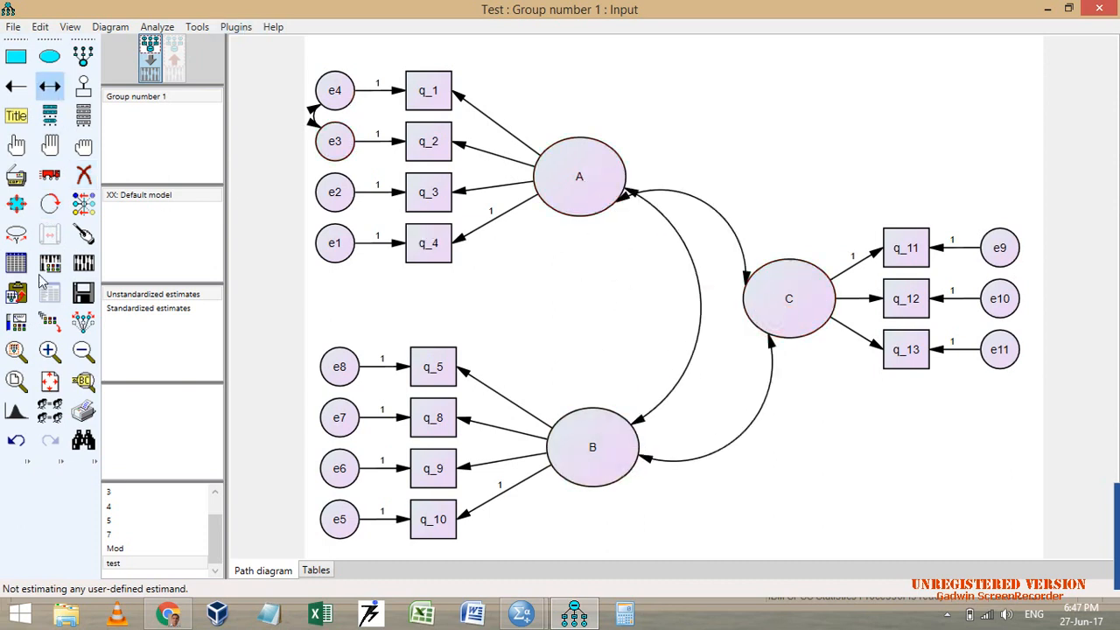
Step: Check the output options in the analysis properties and close them
{"action": "left_click", "coordinate": [50, 263]}
{"action": "left_click", "coordinate": [384, 212]}
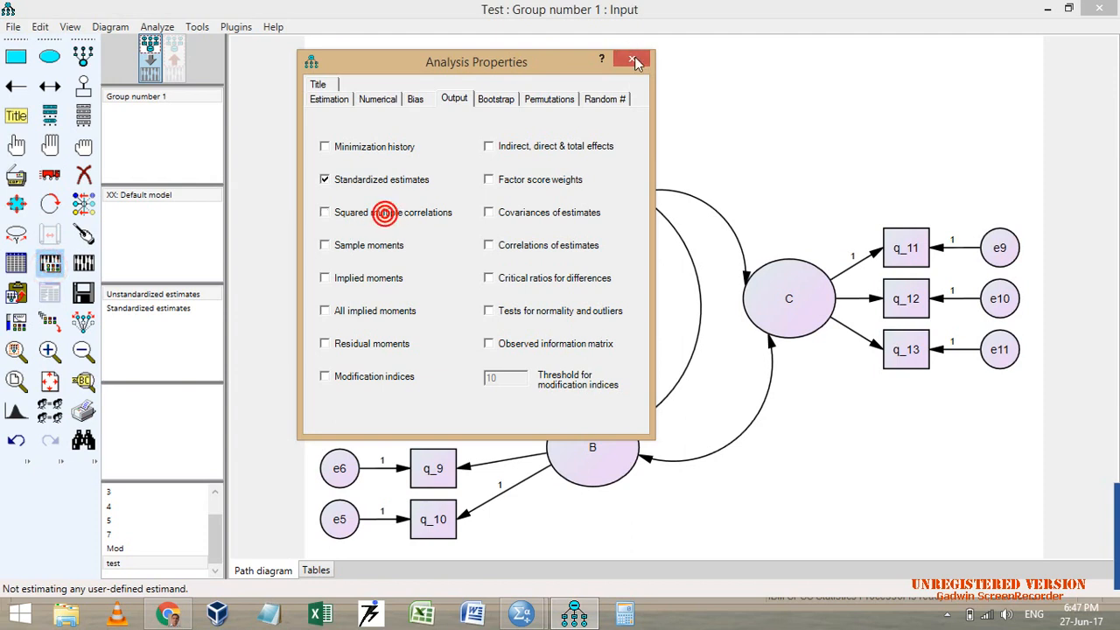
{"action": "left_click", "coordinate": [635, 60]}
Step: Run the Standardized RMR plugin, try to calculate the estimates with its window open, and dismiss the licence message
{"action": "left_click", "coordinate": [236, 27]}
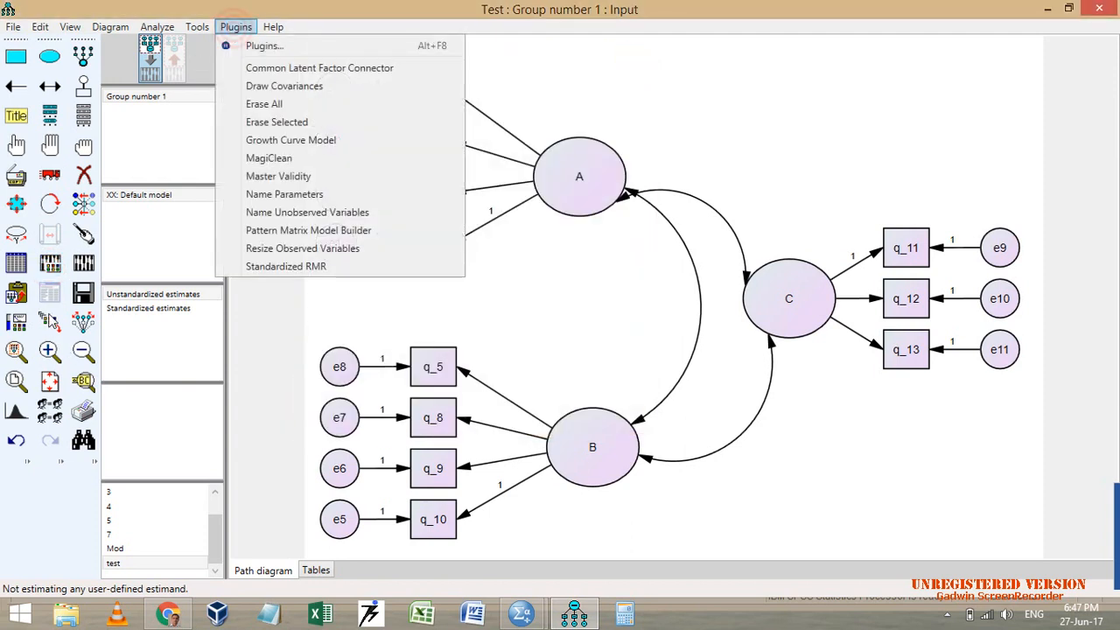
{"action": "left_click", "coordinate": [275, 268]}
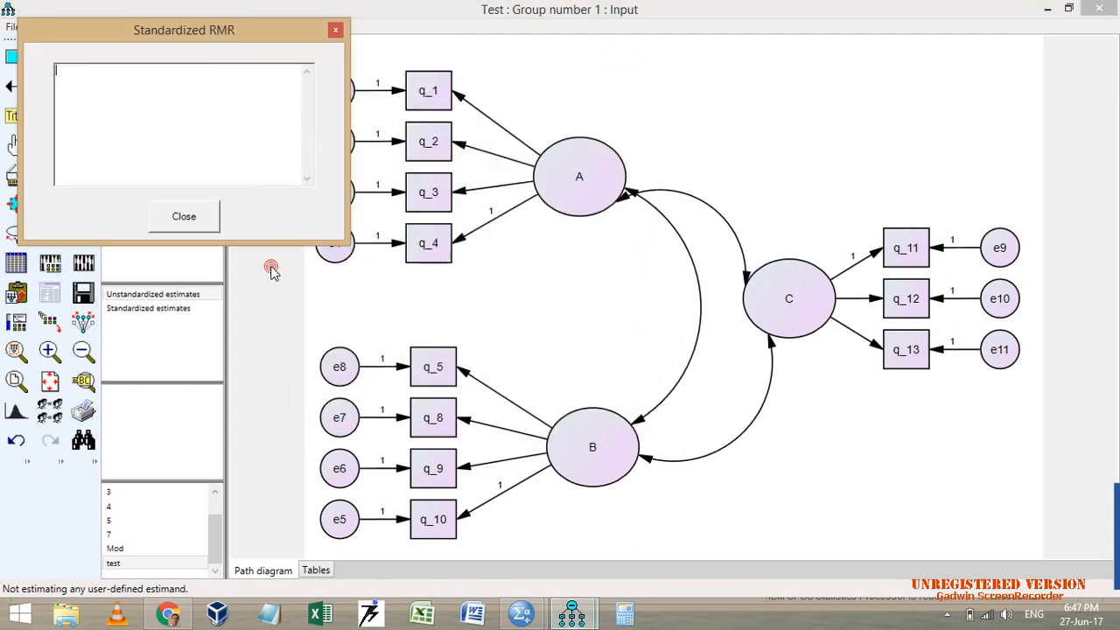
{"action": "left_click_drag", "start_coordinate": [175, 30], "coordinate": [297, 58]}
{"action": "left_click_drag", "start_coordinate": [385, 82], "coordinate": [550, 104]}
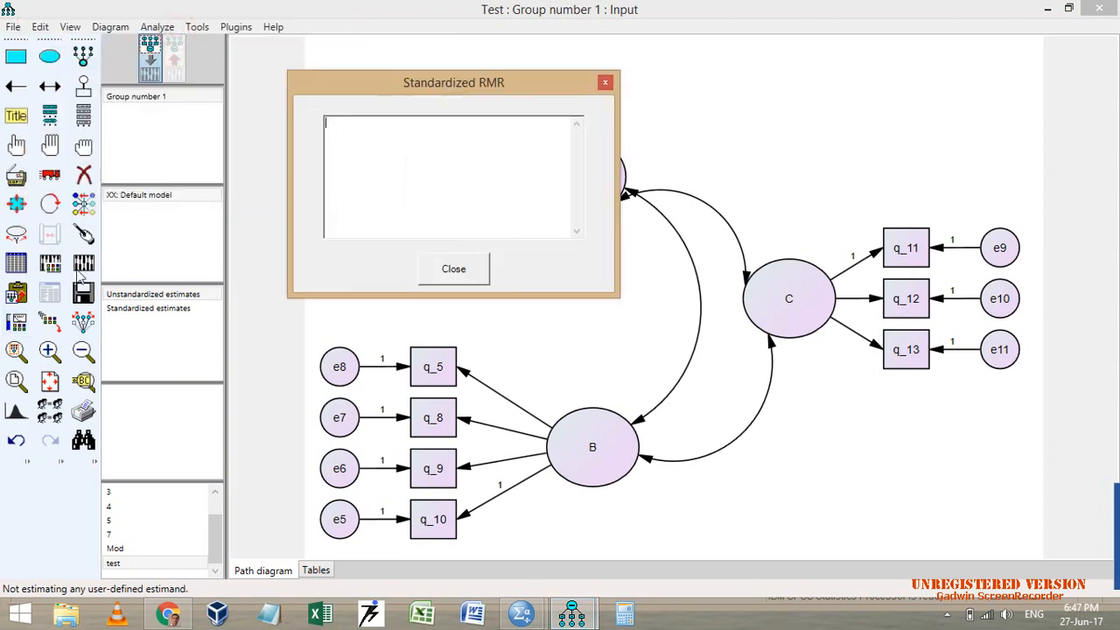
{"action": "left_click", "coordinate": [88, 262]}
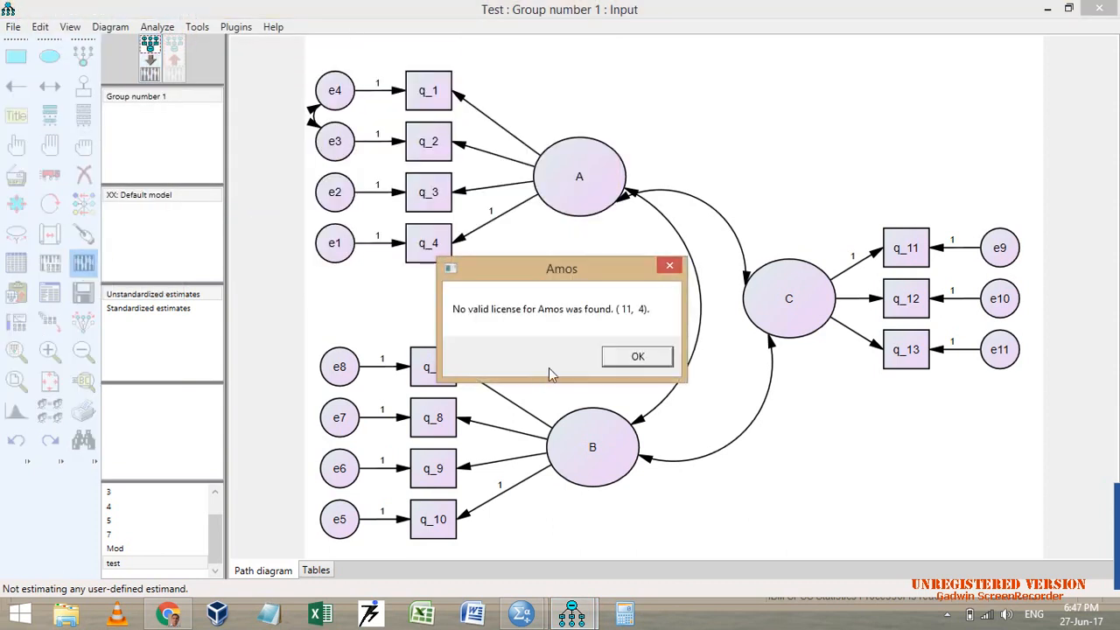
{"action": "left_click", "coordinate": [635, 356]}
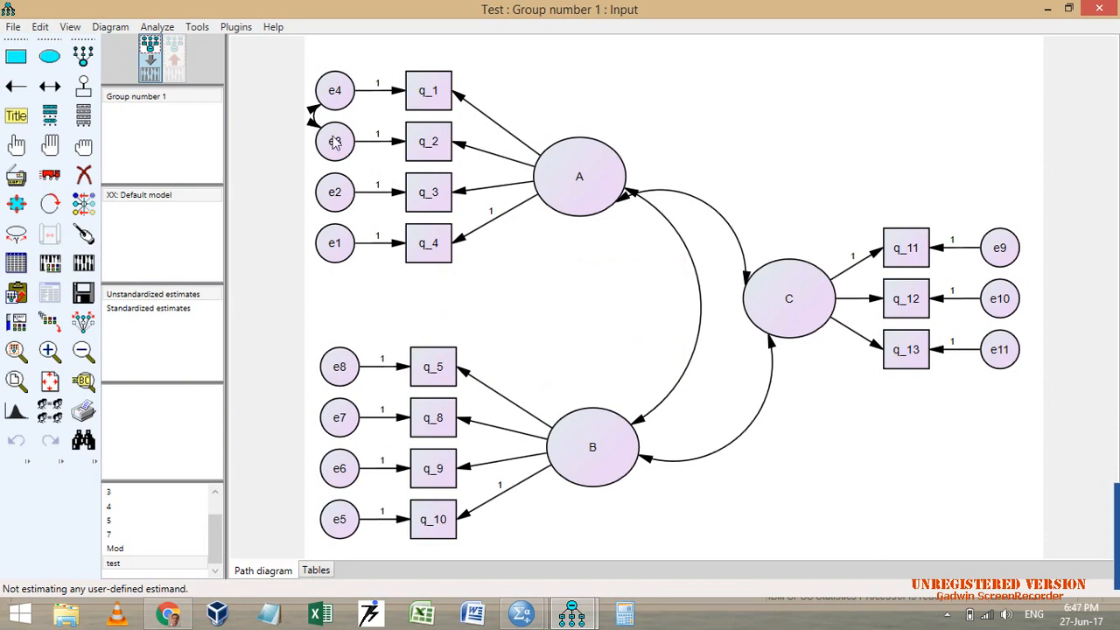
Step: Close AMOS without saving the test model, minimize the SPSS window, and relaunch AMOS with its window maximized
{"action": "left_click", "coordinate": [235, 31]}
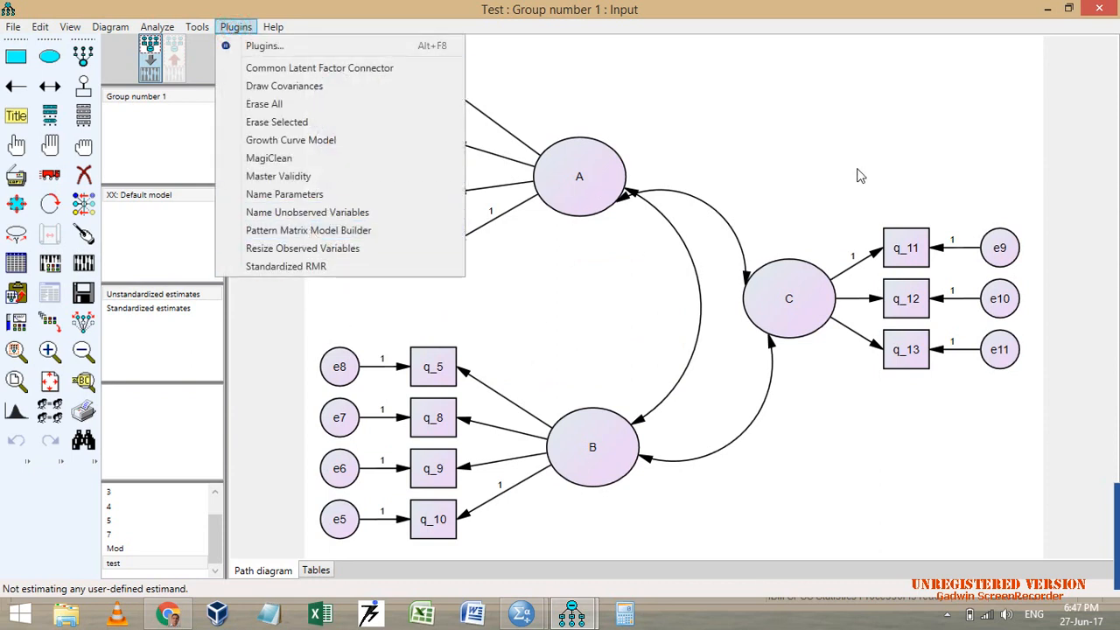
{"action": "left_click", "coordinate": [1093, 17]}
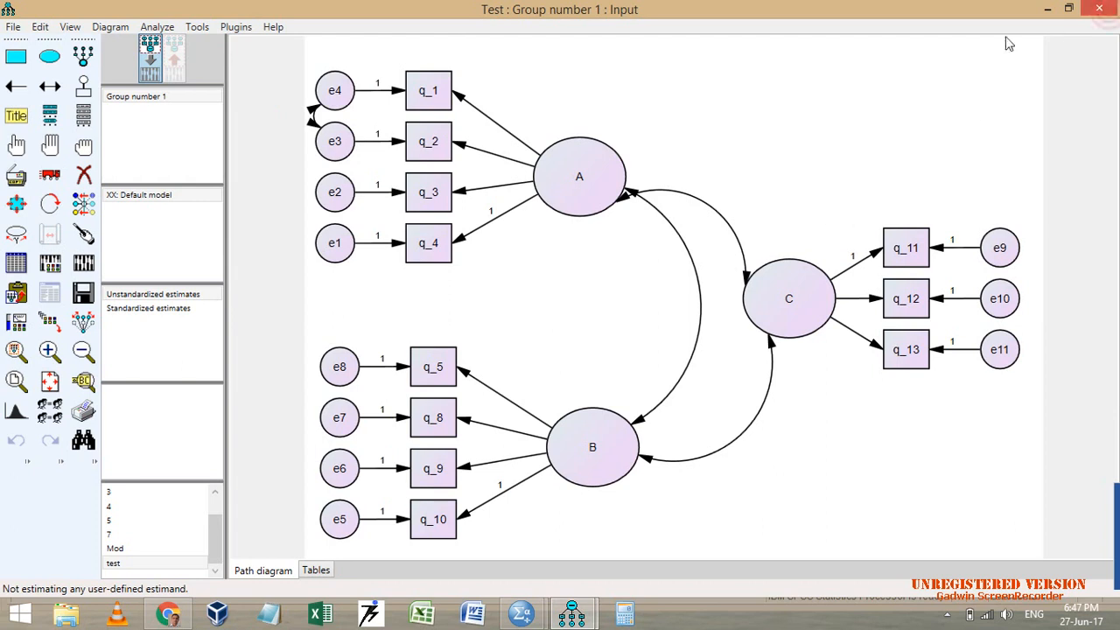
{"action": "left_click", "coordinate": [1097, 14]}
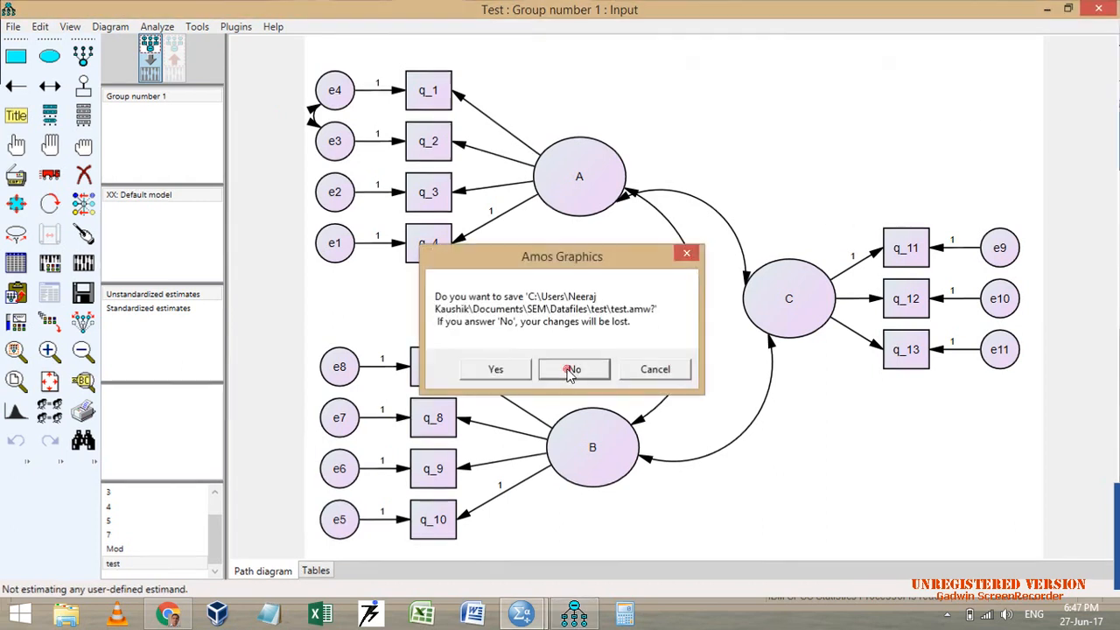
{"action": "left_click", "coordinate": [566, 369]}
{"action": "left_click", "coordinate": [1043, 12]}
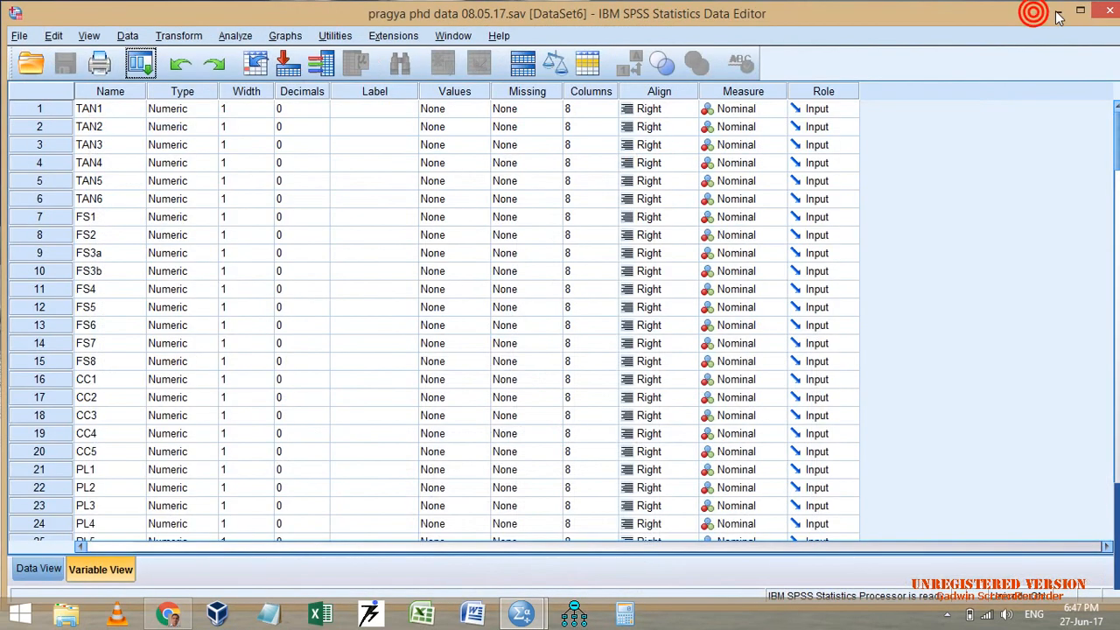
{"action": "left_click", "coordinate": [1057, 13]}
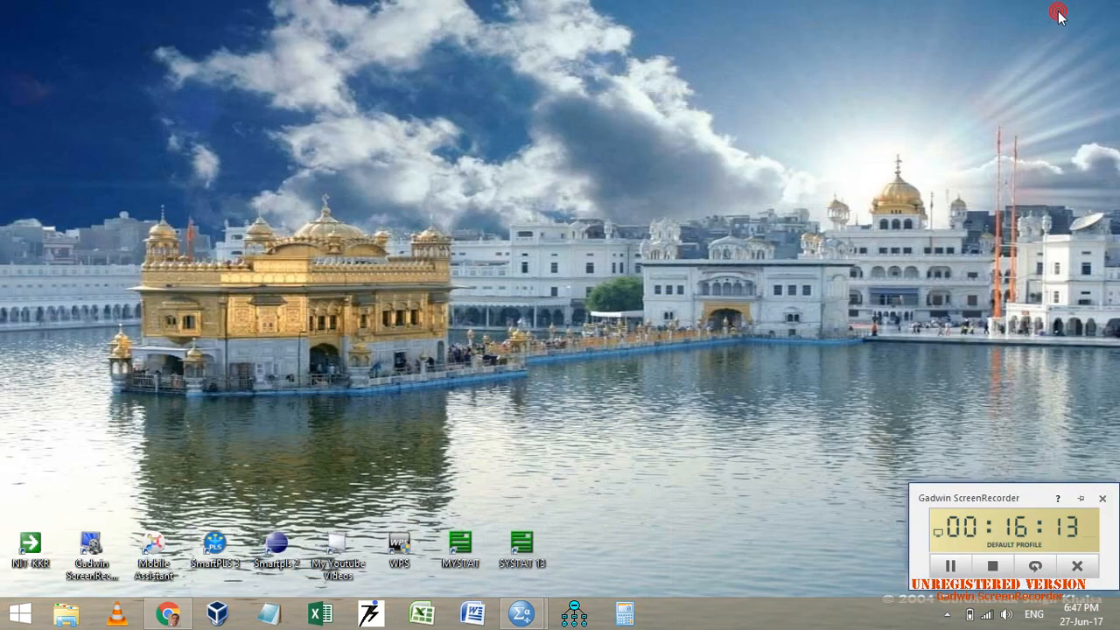
{"action": "left_click", "coordinate": [573, 614]}
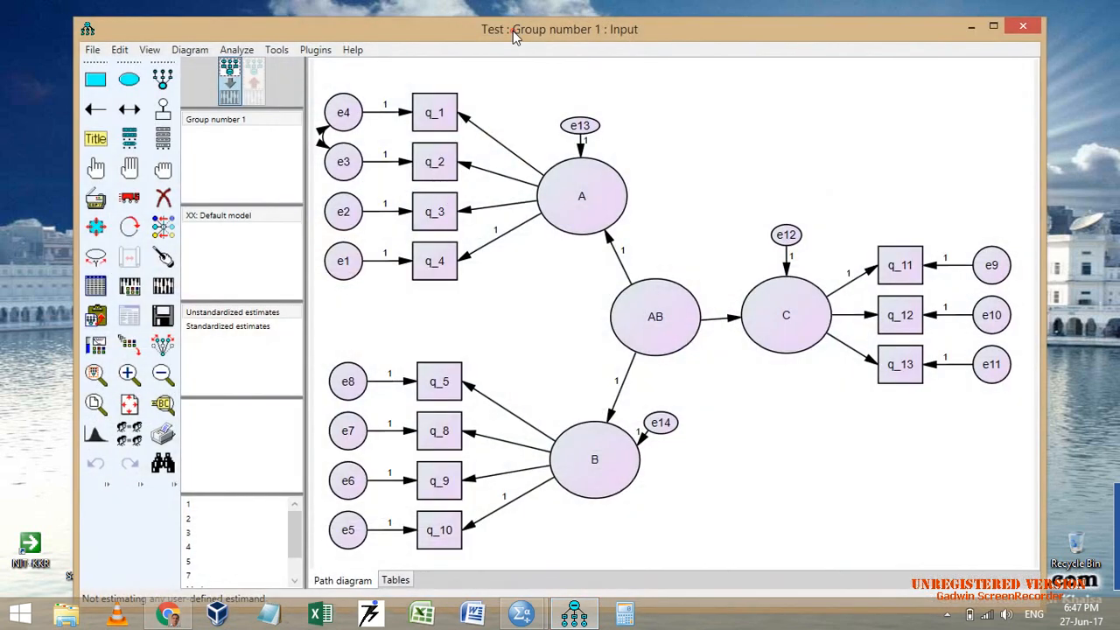
{"action": "double_click", "coordinate": [515, 35]}
Step: Remove the second-order factor AB and the residuals e13, e12 and e14 from the reopened test model
{"action": "left_click", "coordinate": [83, 175]}
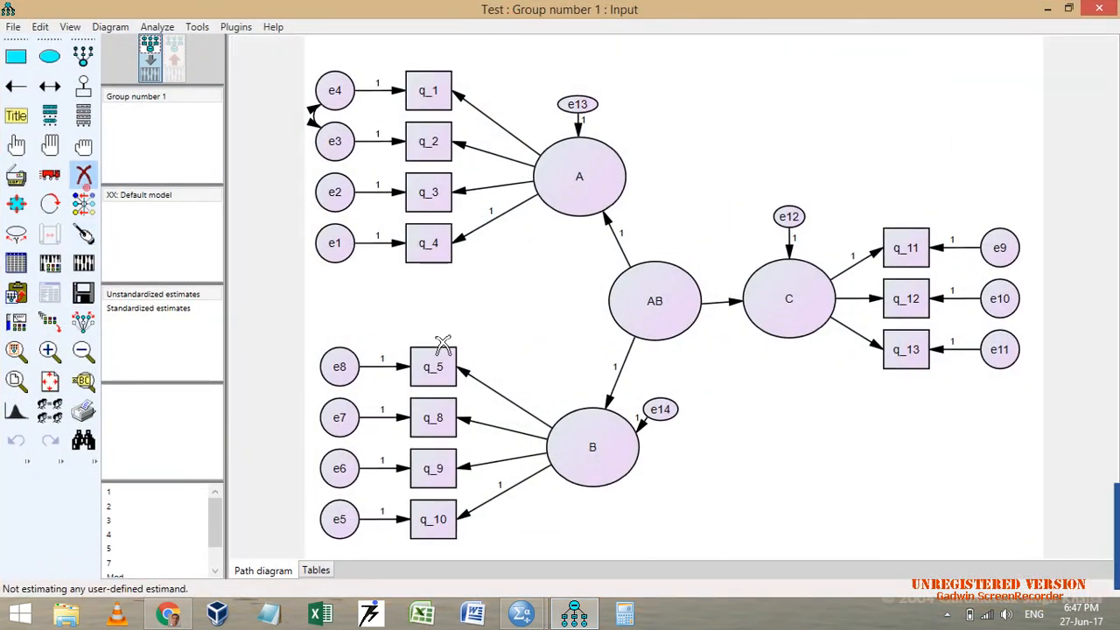
{"action": "left_click", "coordinate": [652, 289]}
{"action": "left_click", "coordinate": [578, 104]}
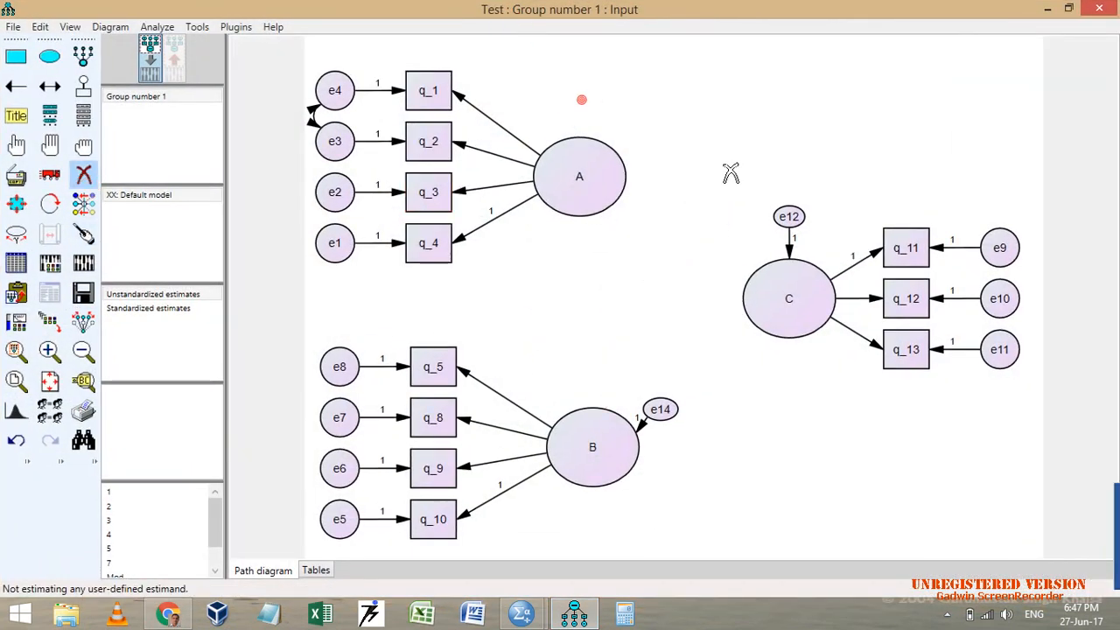
{"action": "left_click", "coordinate": [788, 216]}
{"action": "left_click", "coordinate": [665, 404]}
Step: Connect the factors A, B and C of the reopened test model pairwise with covariances
{"action": "left_click", "coordinate": [49, 86]}
{"action": "mouse_move", "coordinate": [590, 182]}
{"action": "left_mouse_down"}
{"action": "mouse_move", "coordinate": [789, 317]}
{"action": "mouse_move", "coordinate": [781, 304]}
{"action": "left_mouse_up"}
{"action": "mouse_move", "coordinate": [641, 166]}
{"action": "left_mouse_down"}
{"action": "mouse_move", "coordinate": [795, 300]}
{"action": "mouse_move", "coordinate": [790, 322]}
{"action": "mouse_move", "coordinate": [626, 459]}
{"action": "left_mouse_up"}
{"action": "left_click_drag", "start_coordinate": [604, 206], "coordinate": [600, 438]}
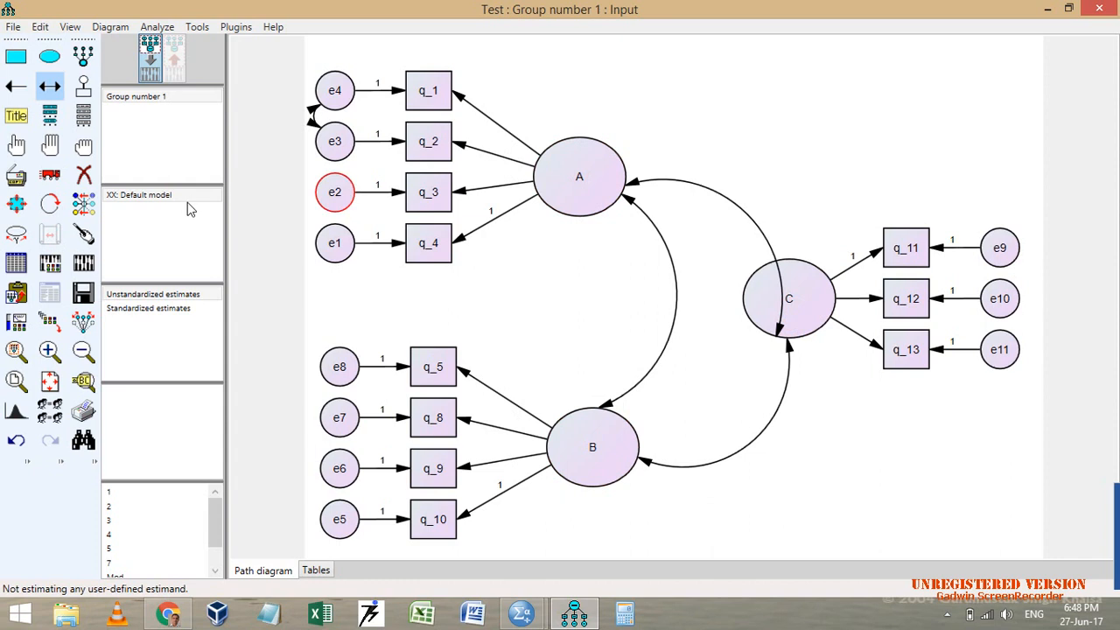
Step: Start the Standardized RMR plugin and calculate the model's estimates with its window open to obtain the standardized RMR
{"action": "left_click", "coordinate": [235, 26]}
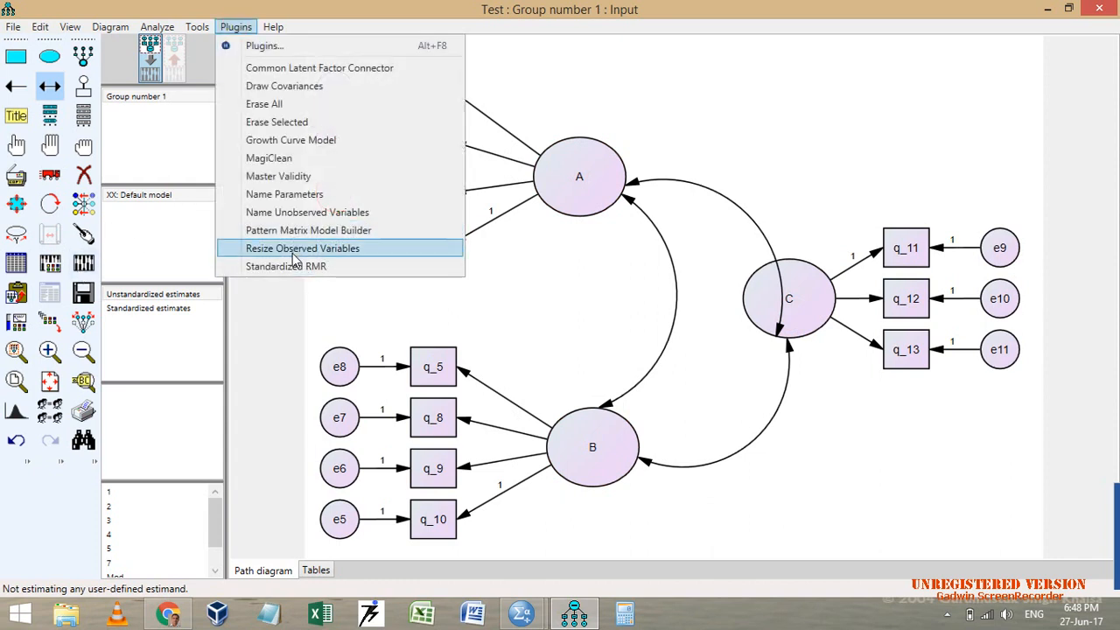
{"action": "left_click", "coordinate": [292, 266]}
{"action": "left_click_drag", "start_coordinate": [221, 29], "coordinate": [657, 88]}
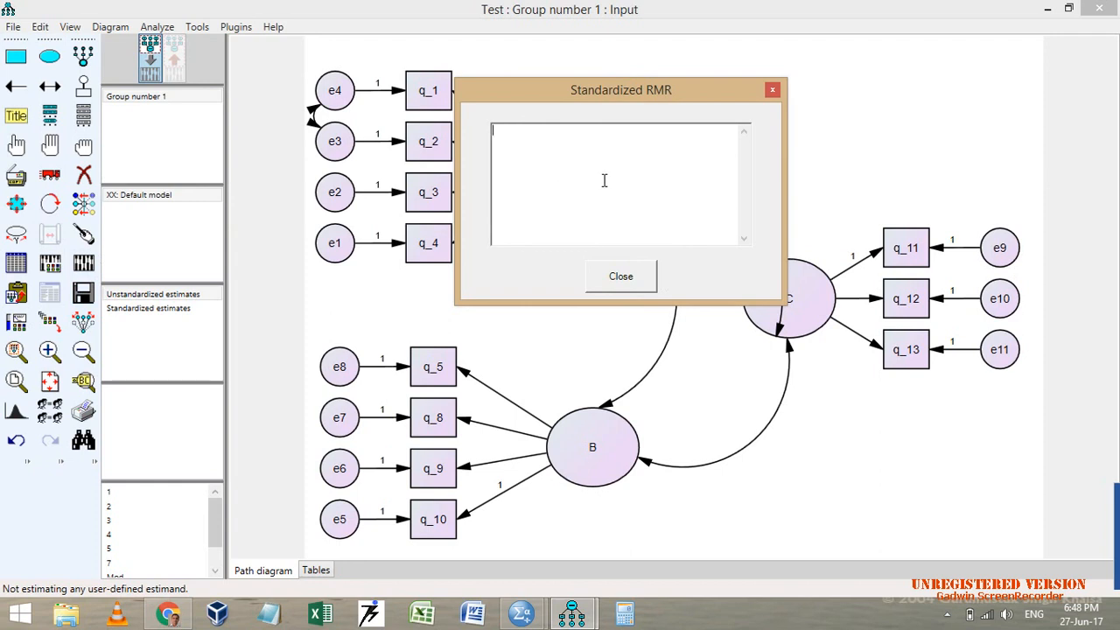
{"action": "left_click", "coordinate": [83, 262]}
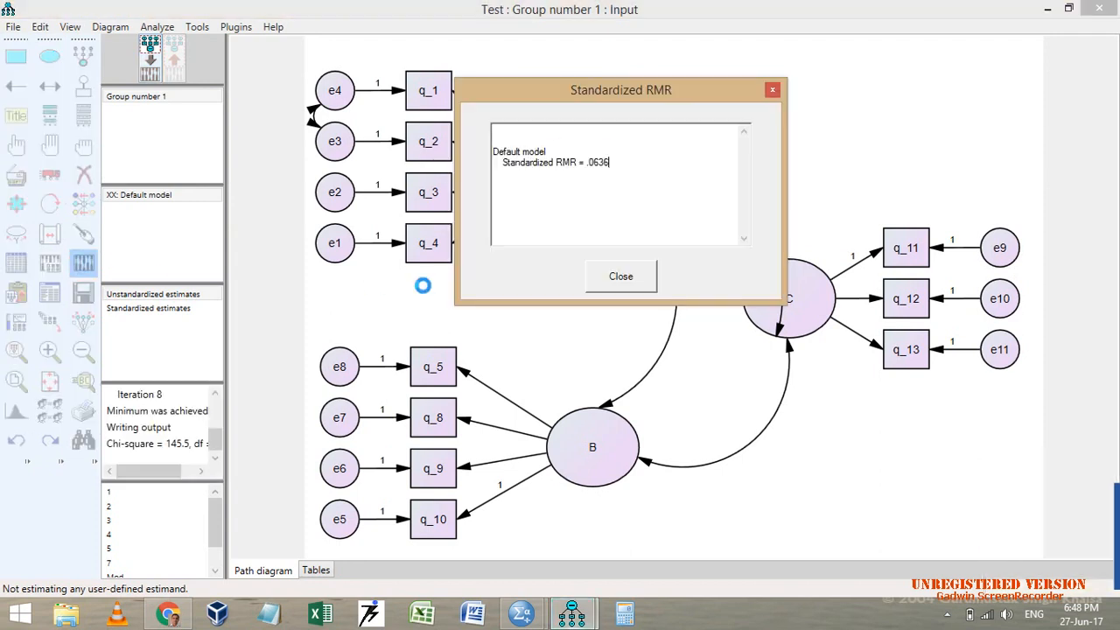